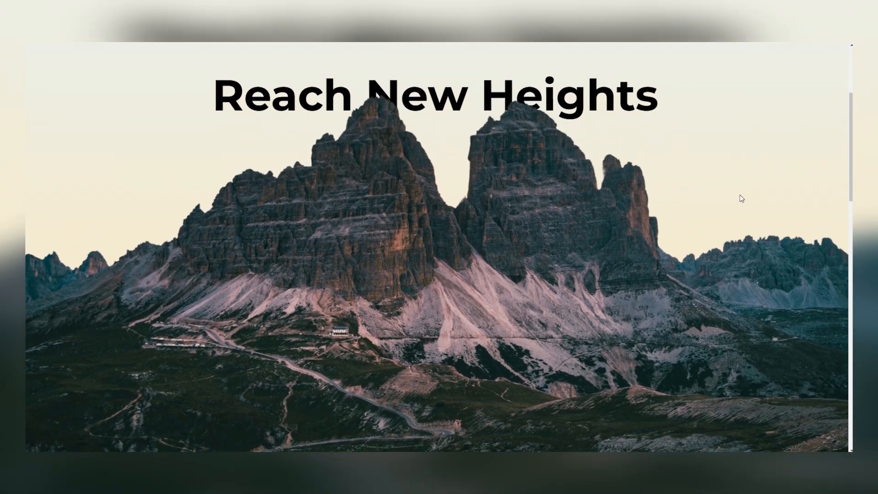
- Preview the "Reach New Heights" mountain page's parallax scrolling and the "Your Journey Begins" Tuscany hero page
scroll(741, 198, "down", 2)
scroll(741, 198, "up", 3)
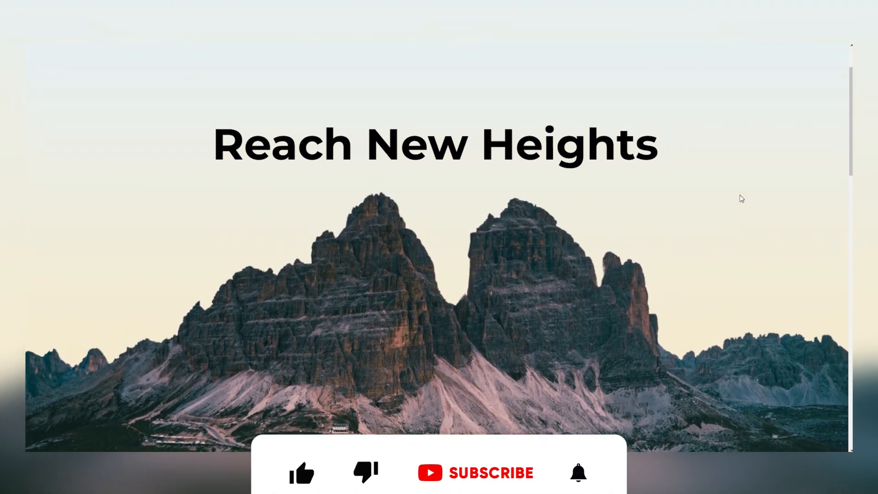
scroll(741, 198, "down", 2)
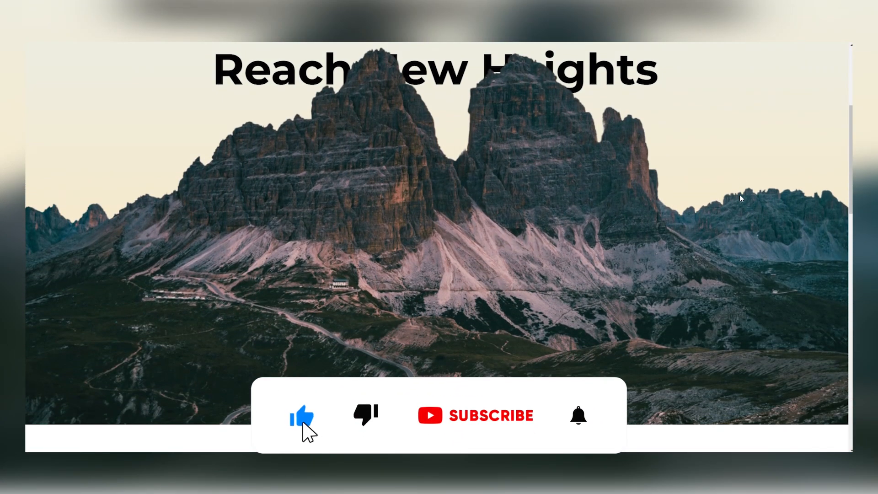
scroll(742, 198, "up", 3)
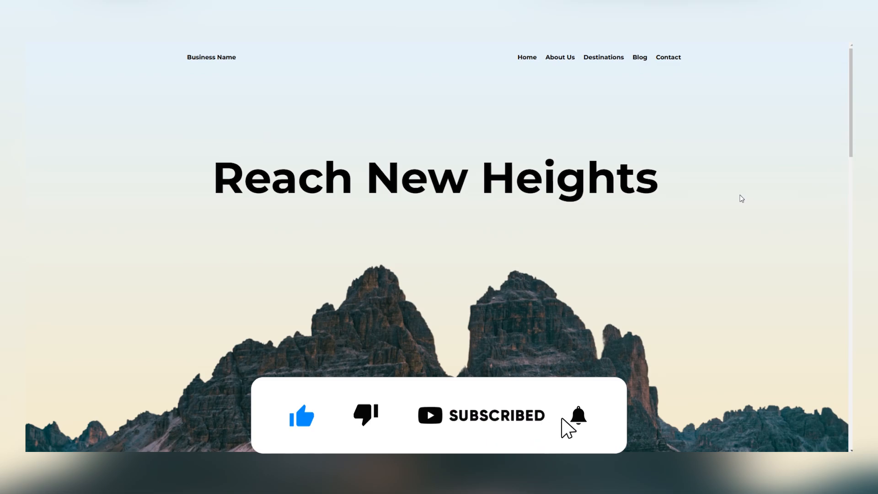
scroll(742, 198, "down", 5)
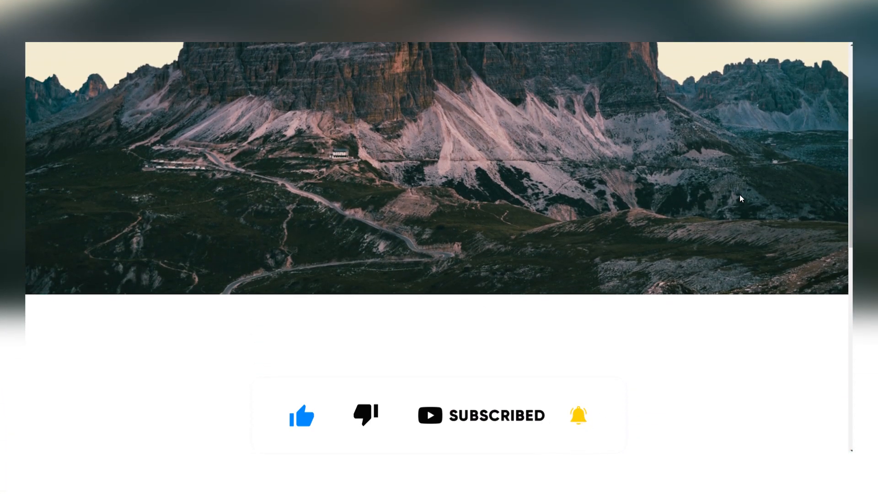
scroll(742, 198, "up", 5)
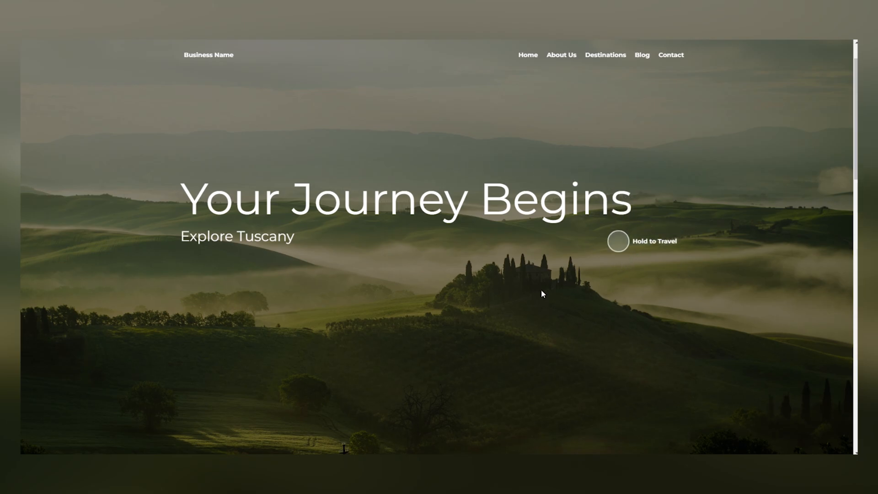
left_click(474, 280)
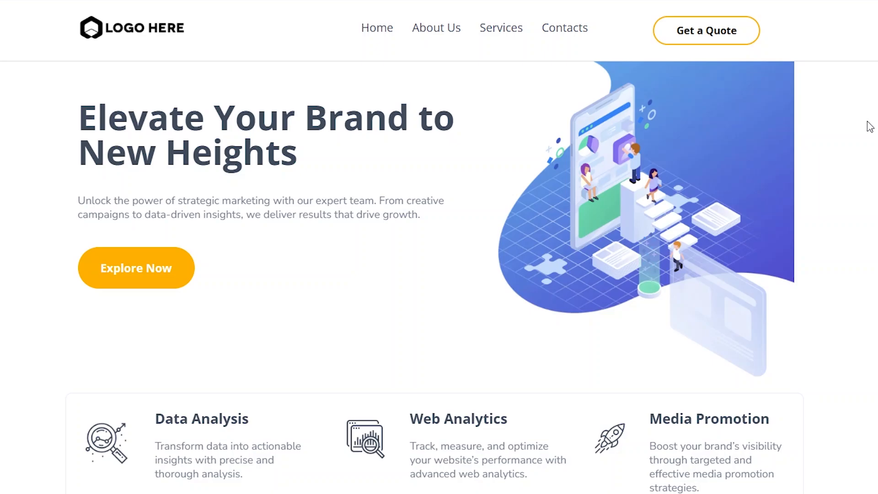
- Examine the "Elevate Your Brand to New Heights" example page's header, hero section and service cards
scroll(867, 121, "down", 1)
scroll(868, 122, "up", 1)
scroll(870, 127, "down", 2)
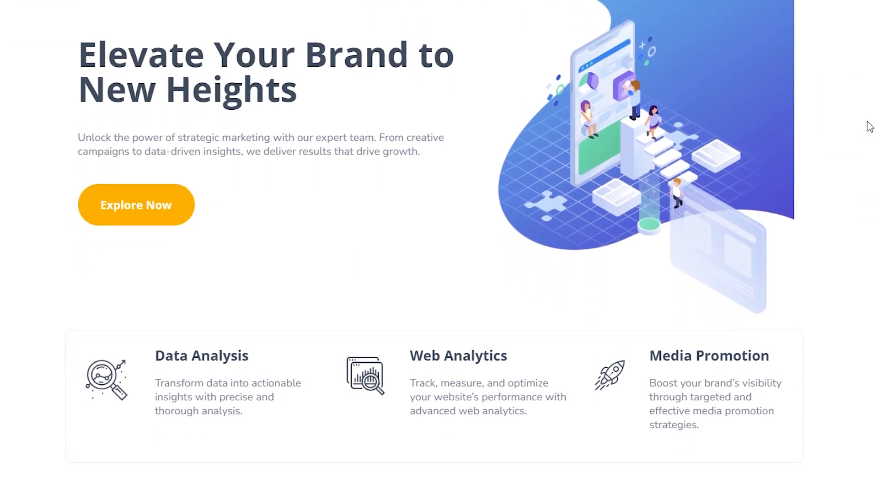
scroll(870, 127, "up", 2)
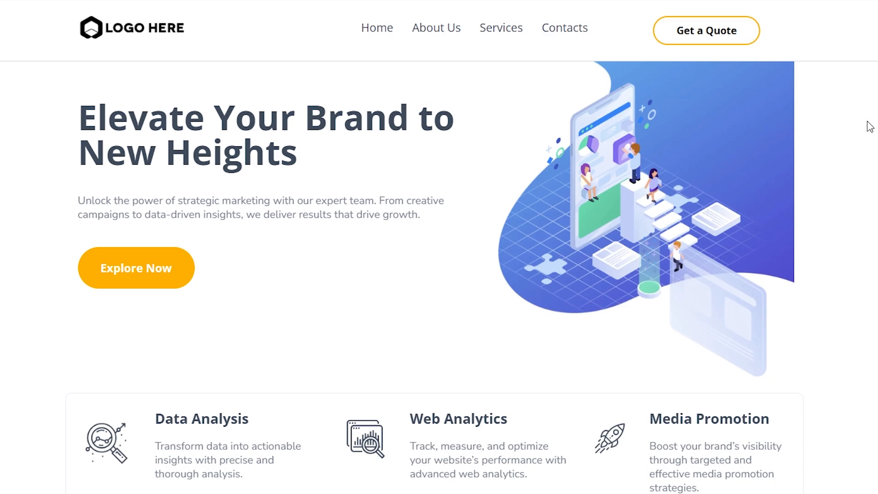
scroll(870, 126, "down", 2)
scroll(870, 127, "up", 2)
scroll(870, 126, "down", 2)
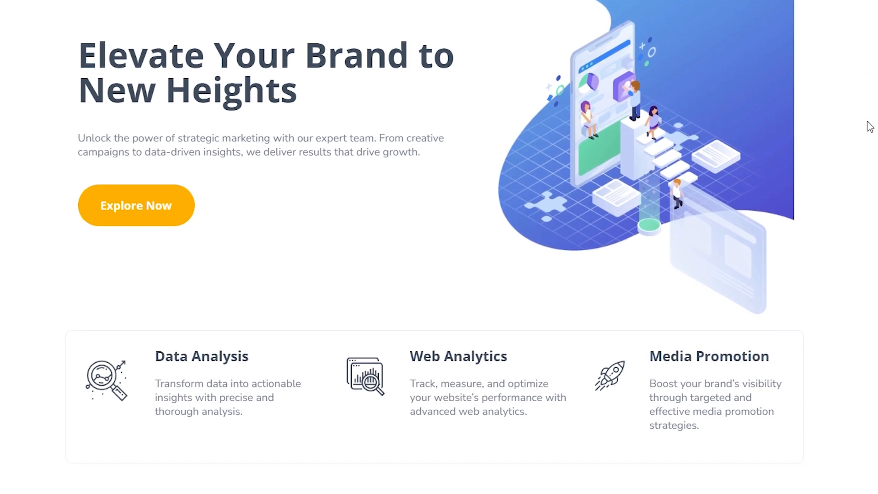
scroll(870, 127, "up", 2)
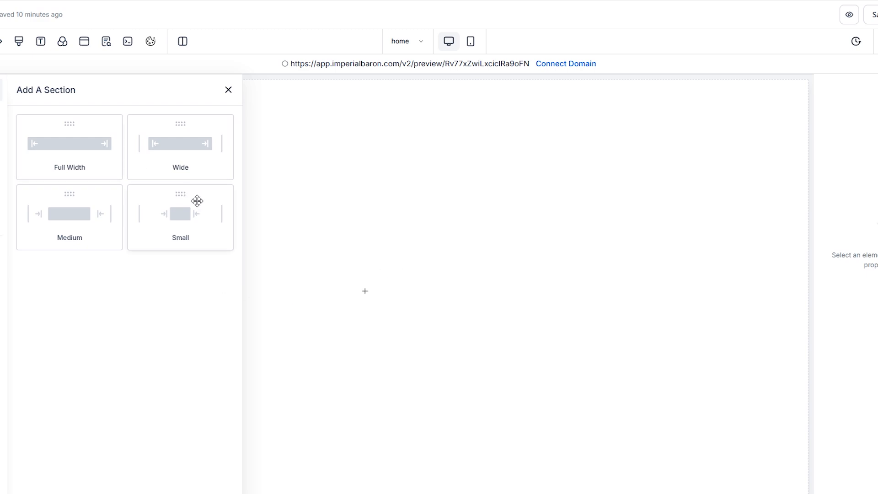
- Add a full-width section to the blank home page and place a 2-column row in it
left_click(62, 146)
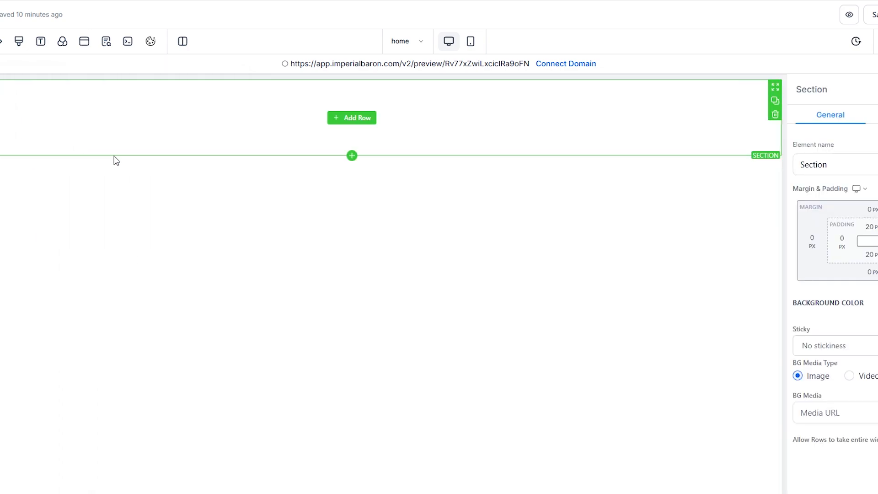
left_click(351, 120)
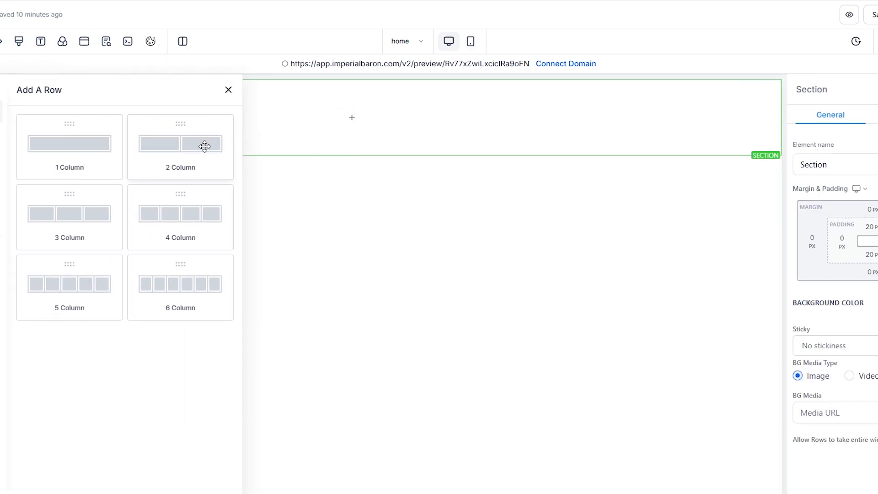
left_click(173, 146)
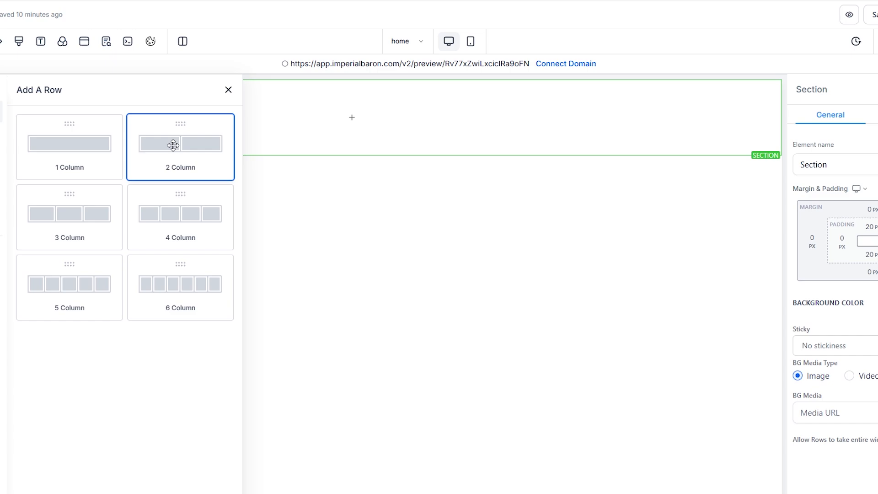
- Allow the section's rows to take the entire width, and set the 2-column row's width to 90%
left_click(470, 83)
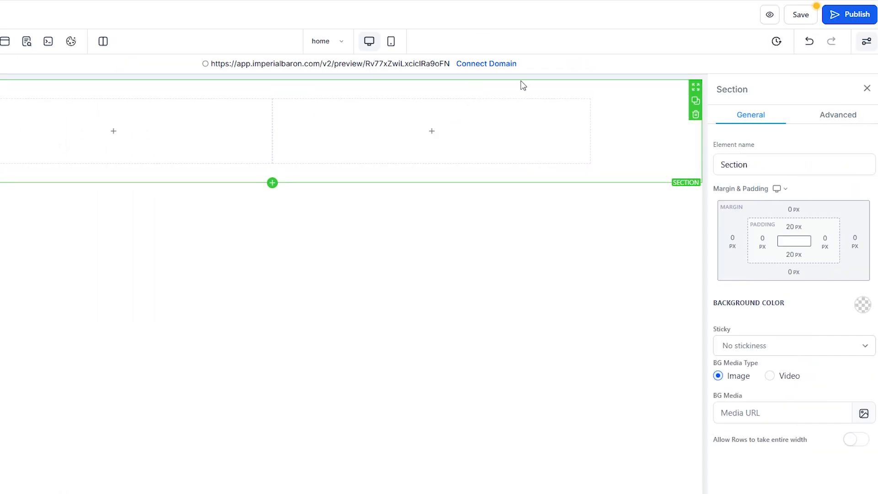
left_click(857, 441)
left_click(498, 98)
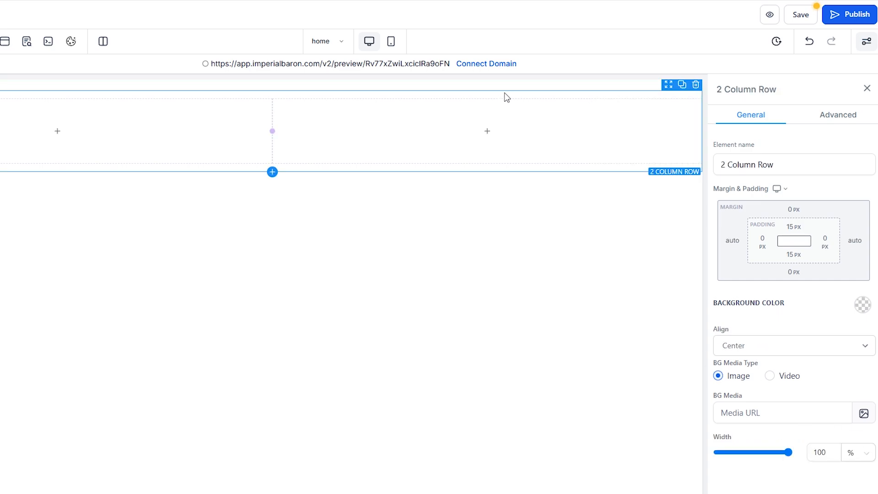
left_click_drag(788, 453, 778, 453)
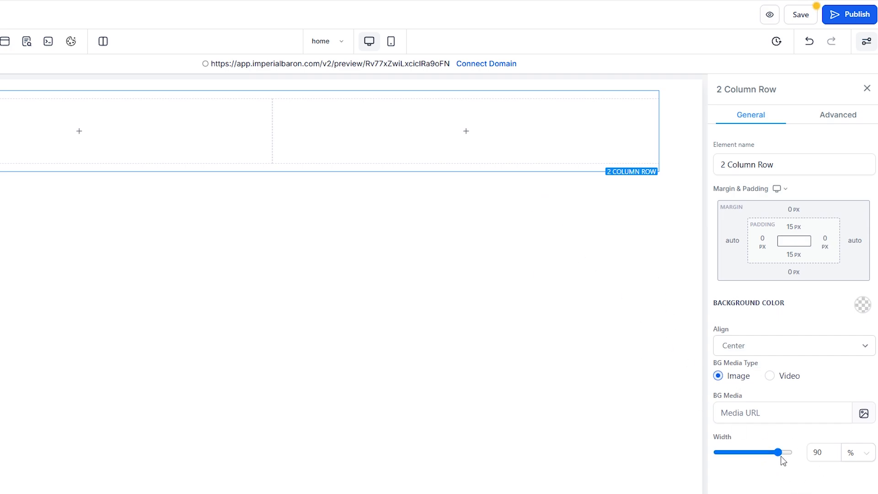
- Add a Navigation Menu element to the row's first column
left_click(391, 87)
left_click(243, 133)
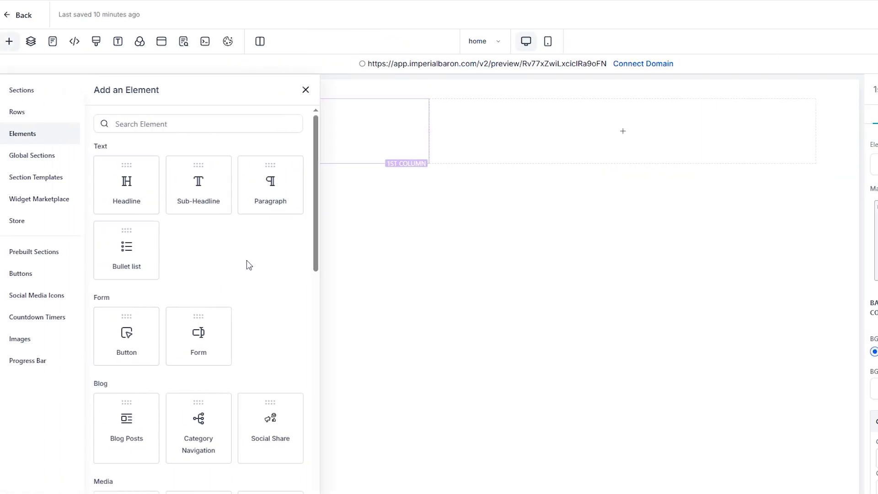
scroll(247, 263, "down", 3)
scroll(247, 263, "down", 8)
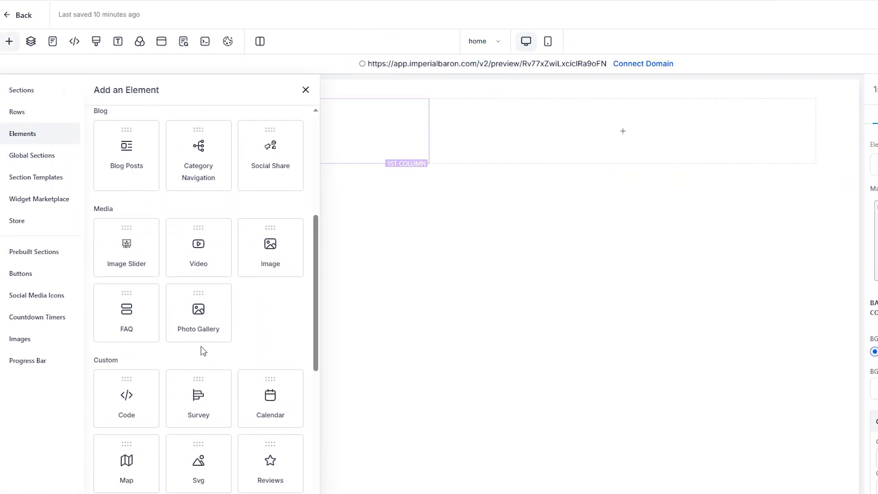
left_click(127, 424)
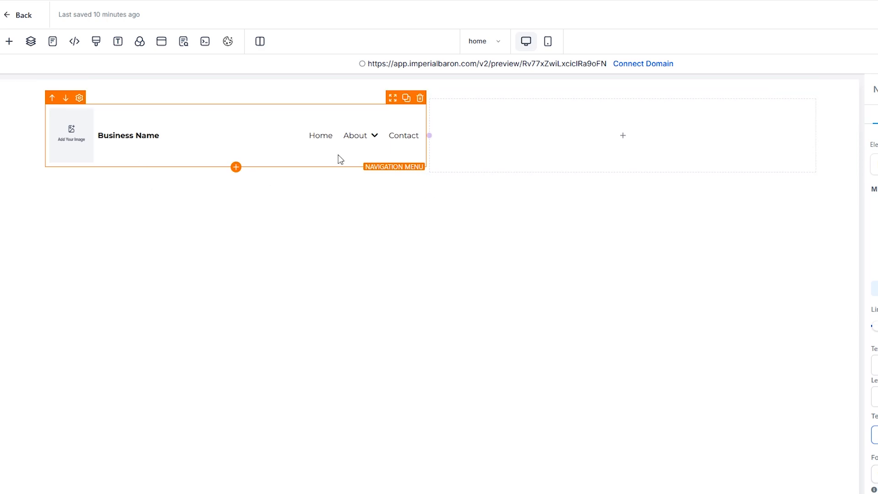
- Add a Button element to the row's second column
left_click(626, 137)
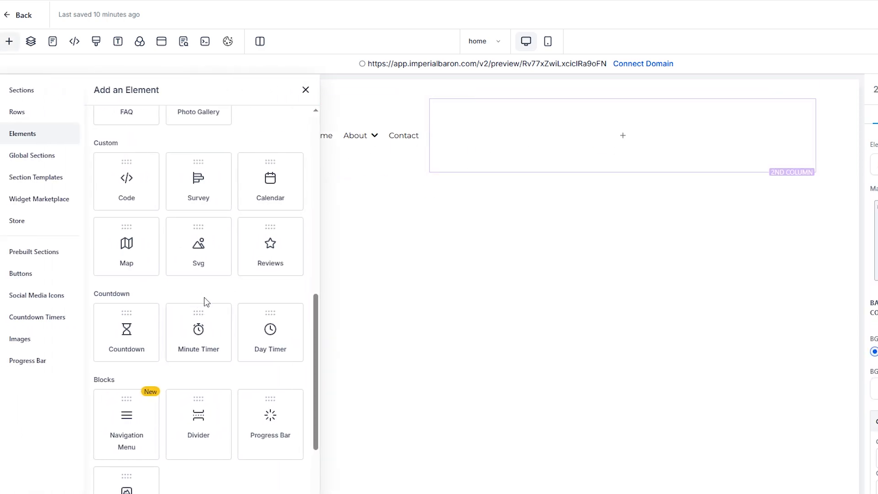
scroll(215, 295, "up", 5)
scroll(221, 292, "up", 3)
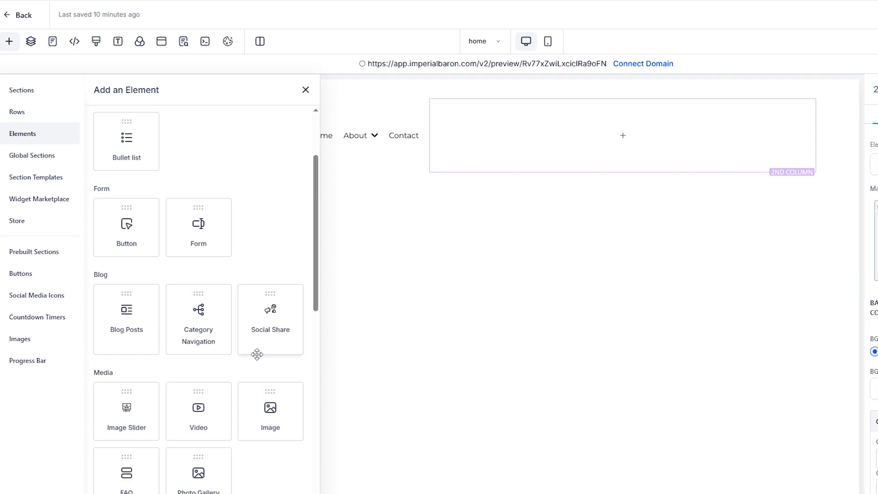
scroll(264, 256, "up", 1)
left_click(112, 279)
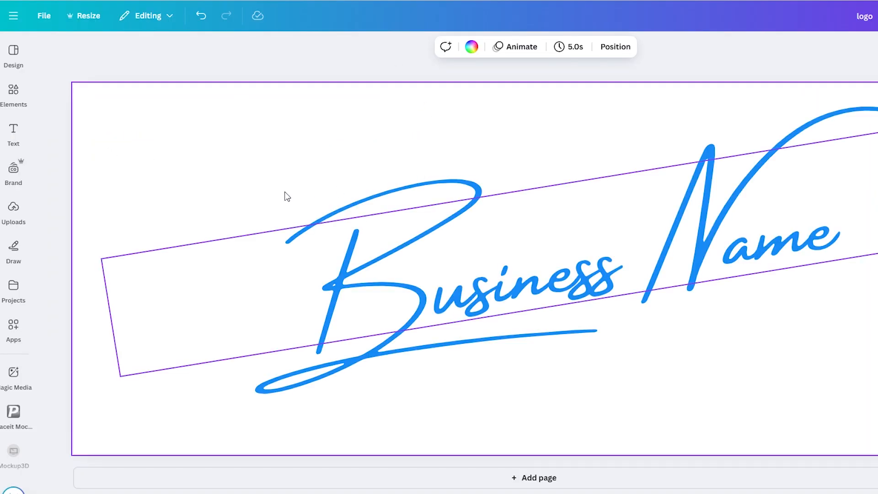
left_click(273, 176)
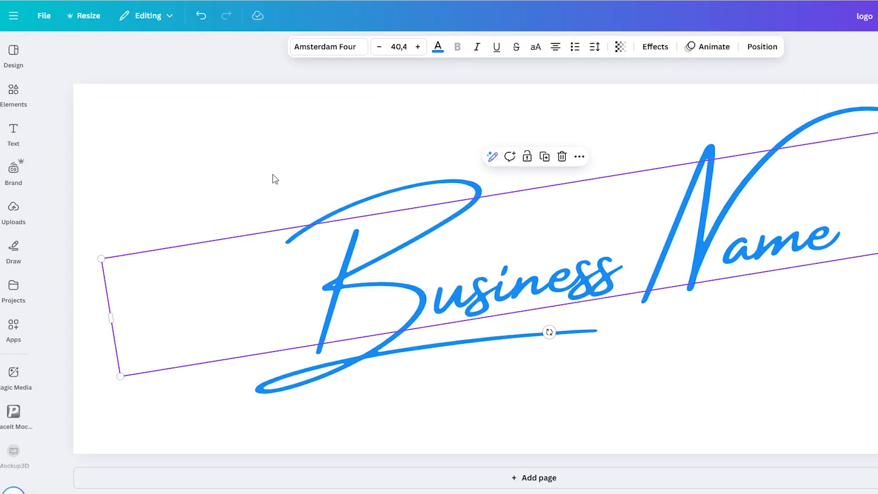
left_click(746, 379)
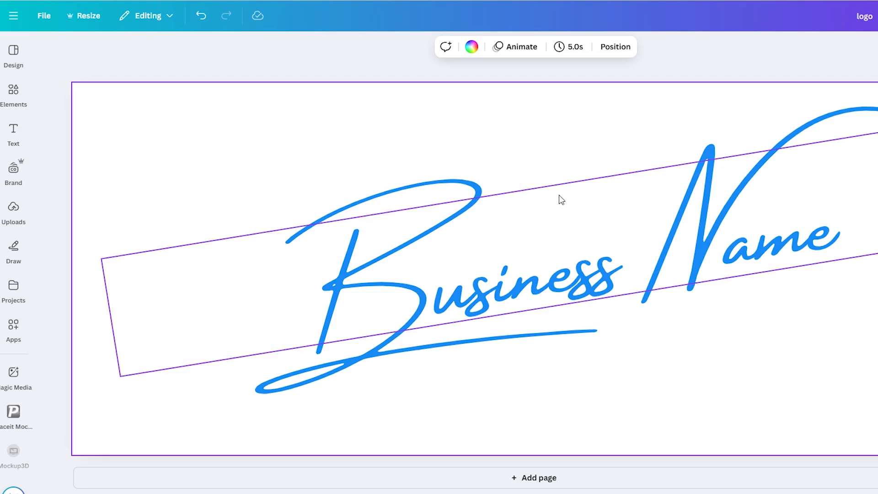
left_click(603, 249)
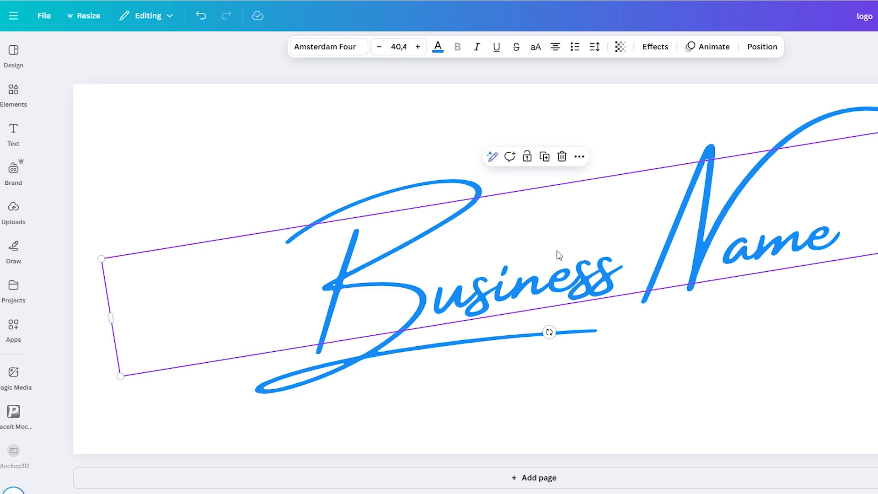
left_click(501, 255)
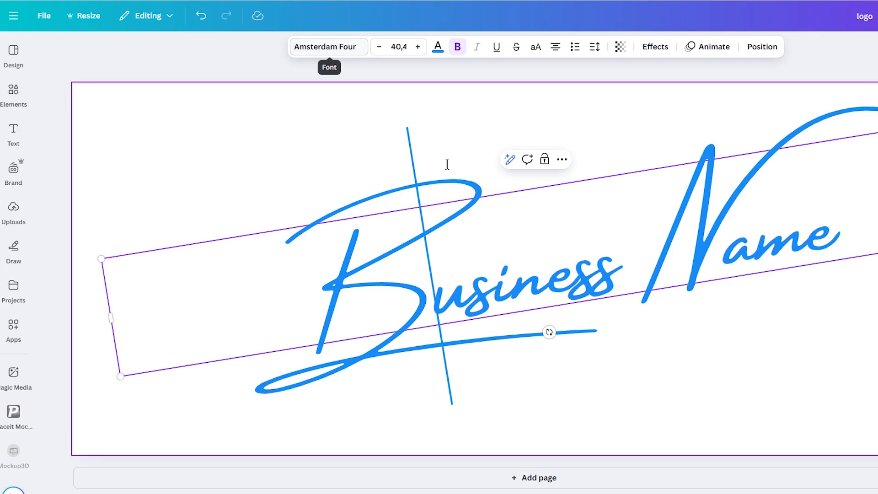
left_click_drag(864, 245, 315, 281)
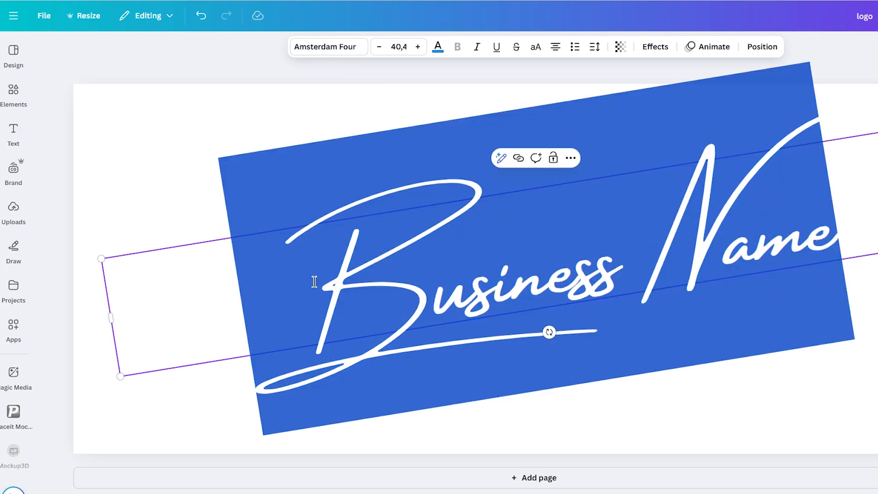
left_click(813, 275)
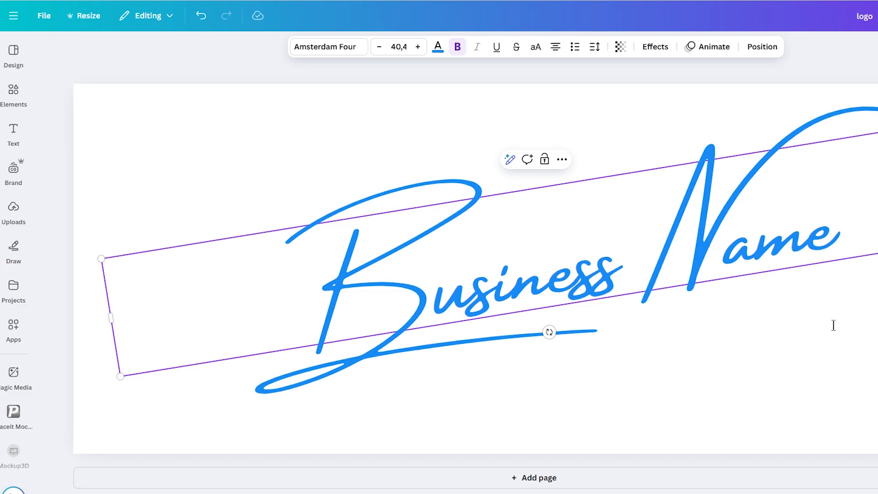
left_click(774, 363)
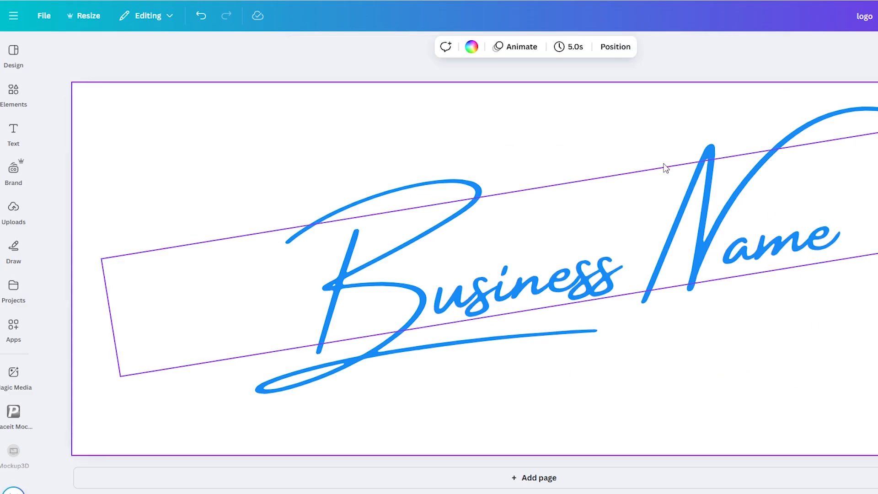
- Change the "Business Name" logo text in Canva to solid black
left_click(778, 259)
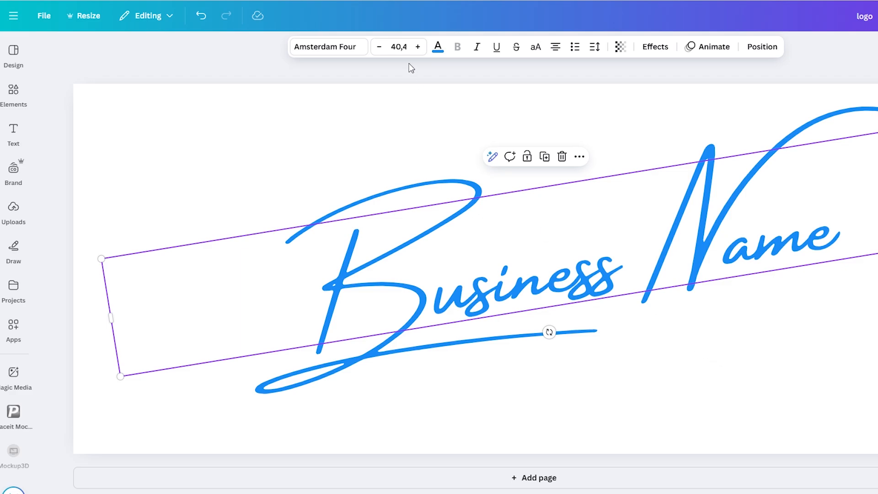
left_click(437, 47)
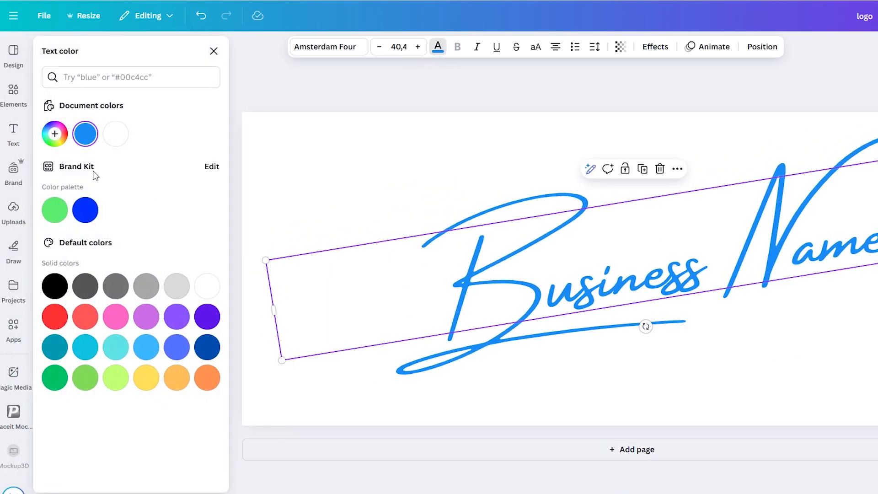
left_click(64, 290)
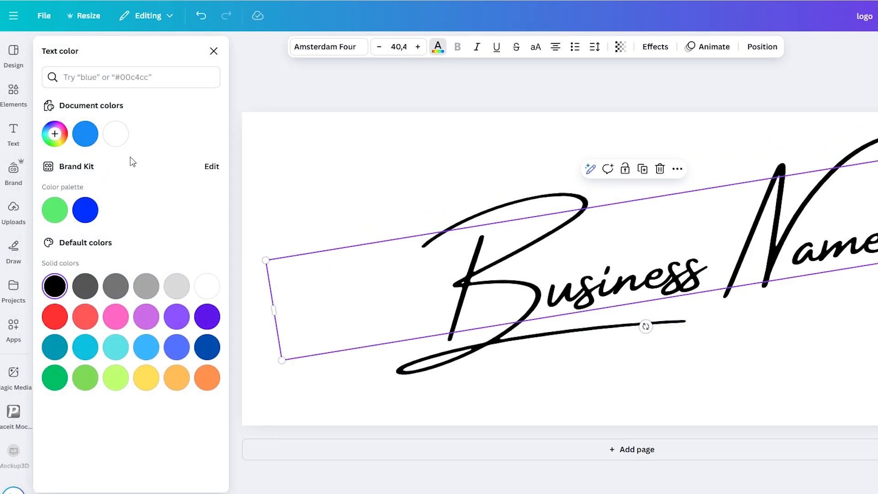
- Switch to the website builder and set logo (2).png from media storage as the navigation menu's brand logo
left_click(857, 347)
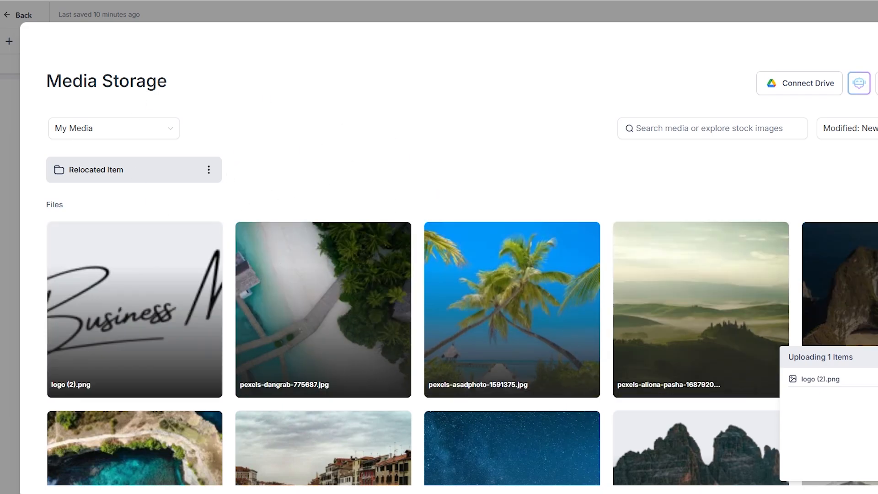
left_click(121, 290)
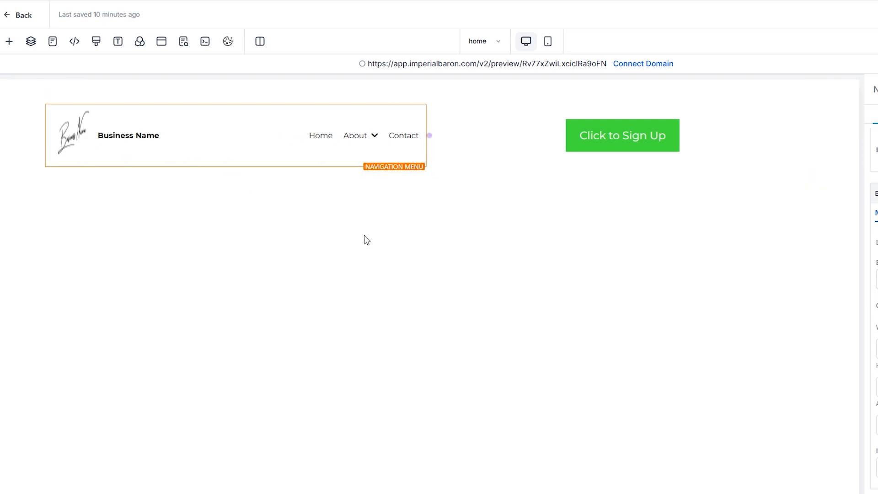
scroll(819, 266, "up", 10)
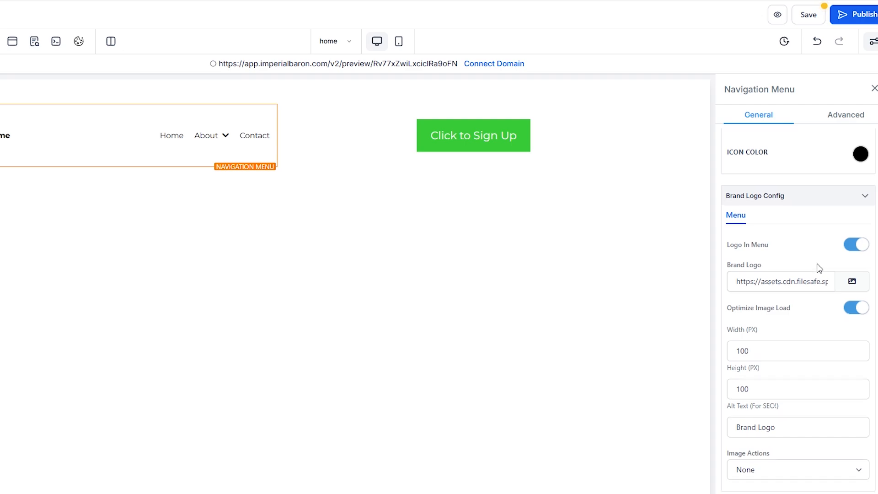
- Turn off the business name in the navigation menu and clear the brand logo's width and height
scroll(840, 314, "up", 4)
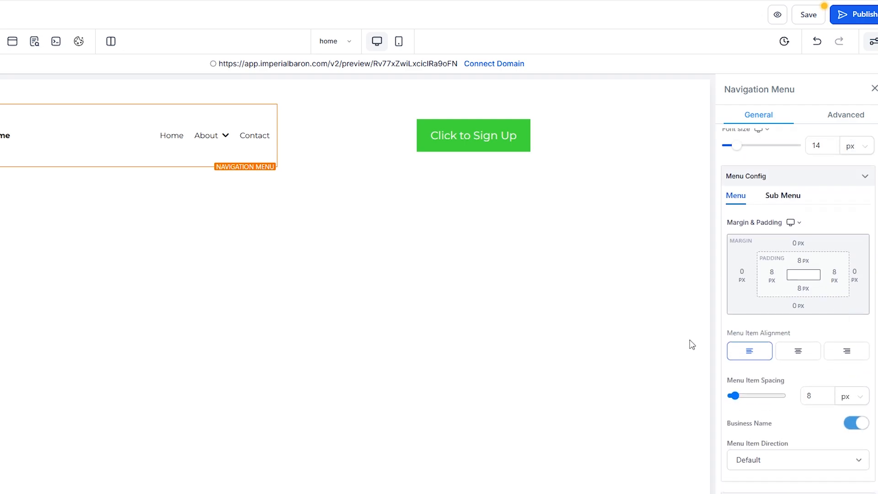
left_click(852, 425)
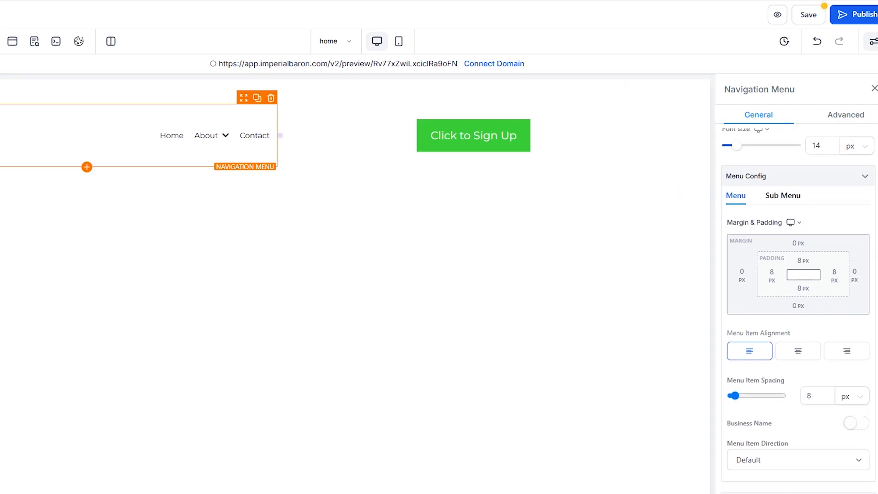
scroll(813, 396, "down", 5)
scroll(813, 396, "down", 5)
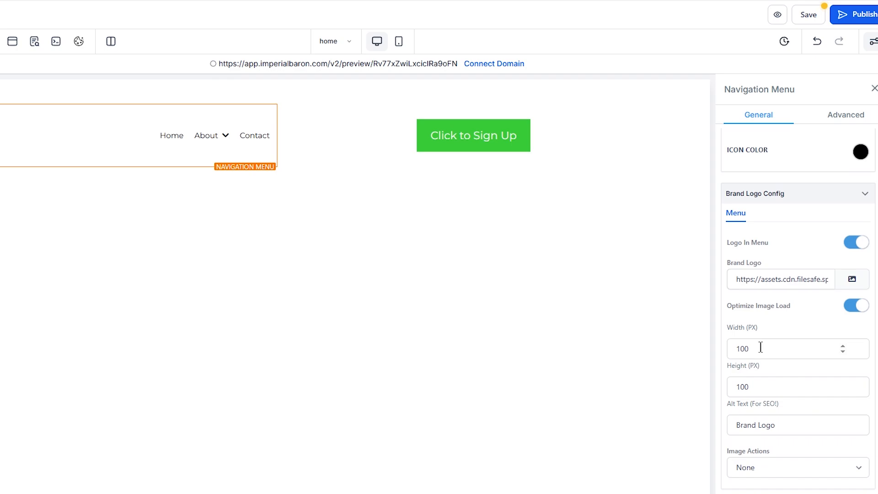
double_click(760, 348)
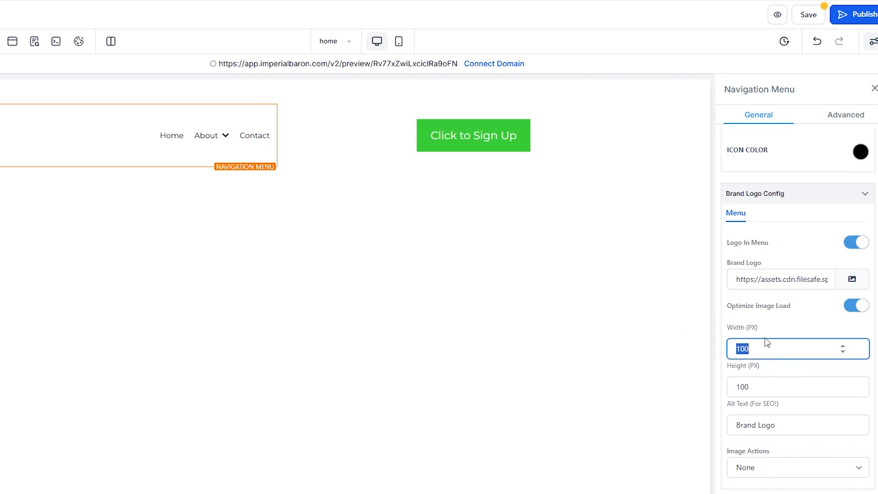
key("BackSpace")
double_click(756, 384)
key("BackSpace")
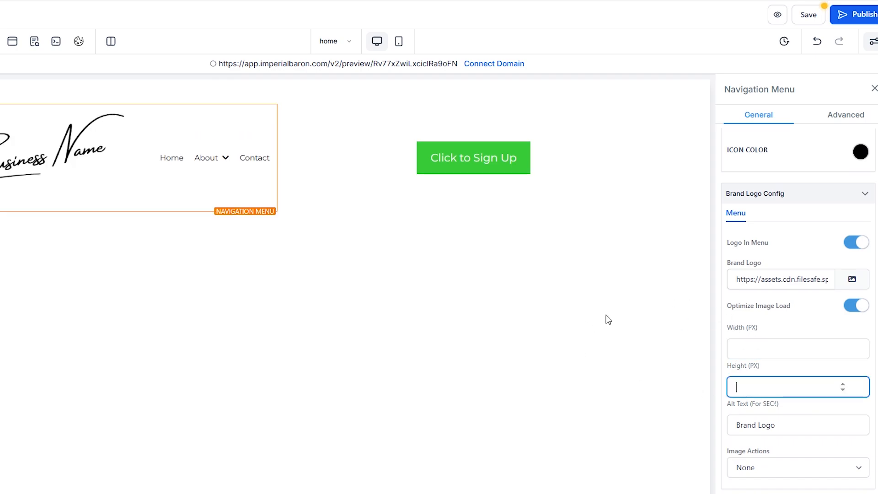
left_click(608, 320)
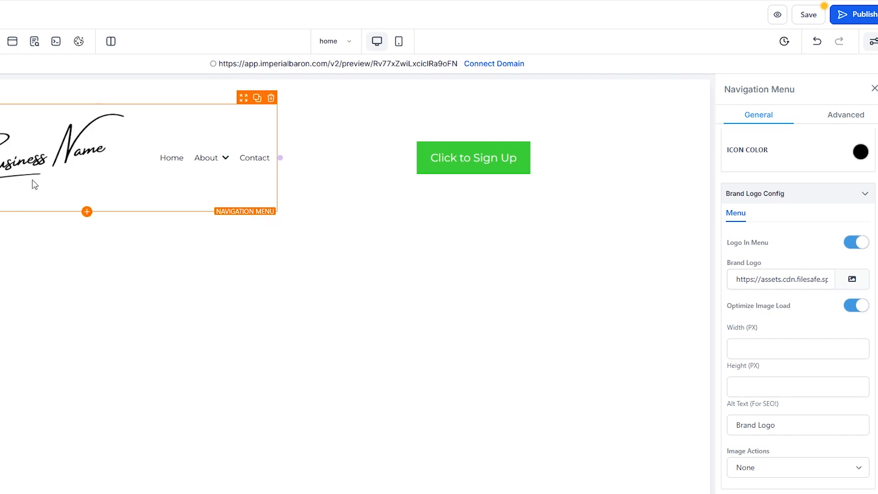
- Try a brand logo width of 200 px and settle on 300 px
left_click(744, 382)
left_click(747, 348)
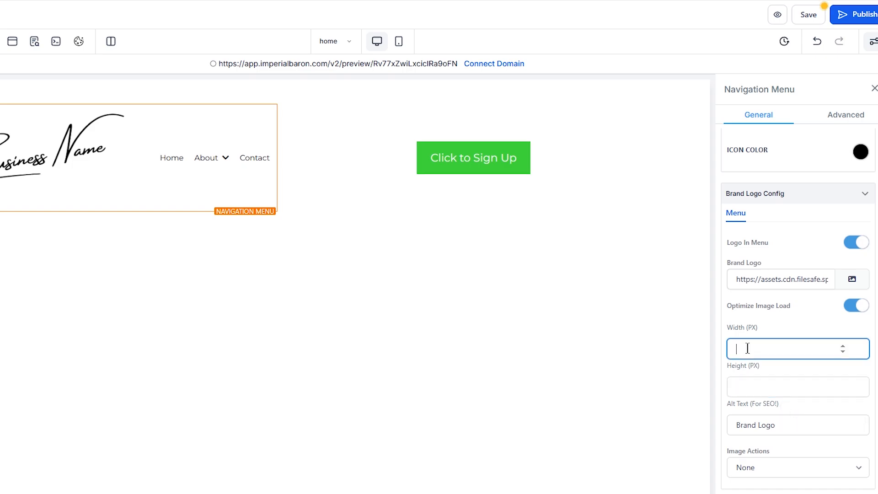
type("200")
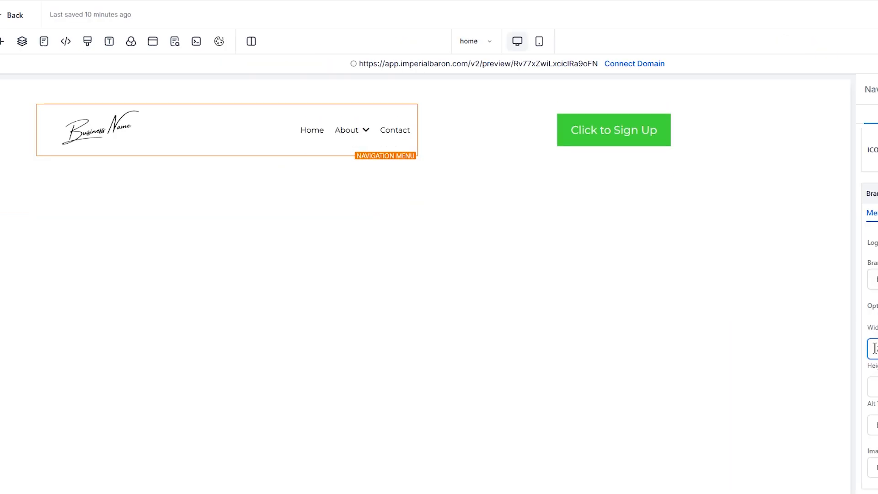
double_click(870, 346)
type("300")
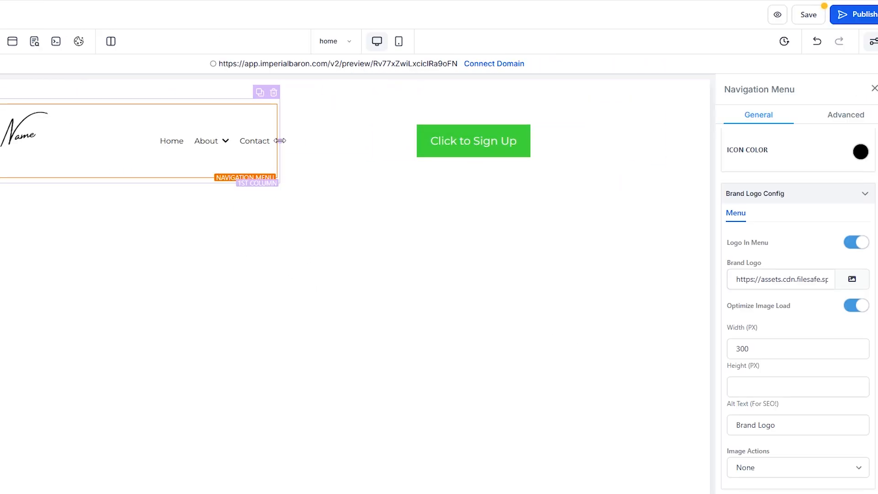
- Widen the header's first column so the menu sits close to the sign-up button, and check the mobile layout
left_click_drag(280, 141, 517, 143)
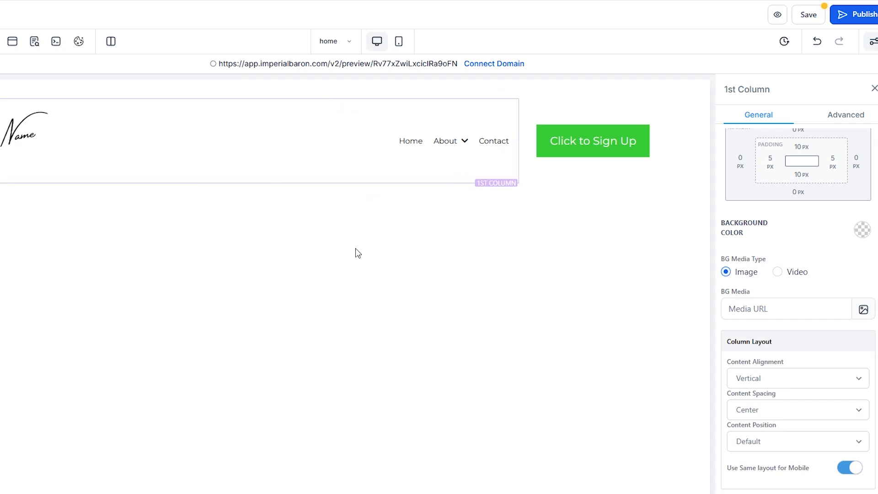
left_click(399, 48)
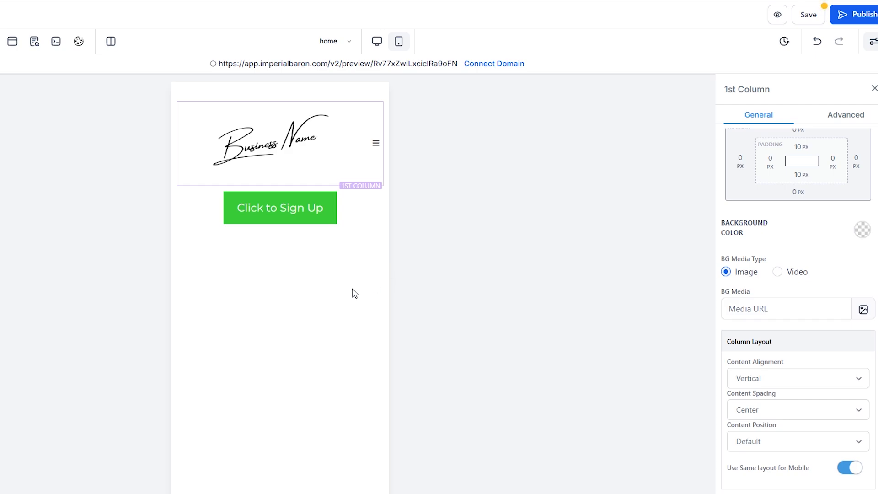
left_click(377, 41)
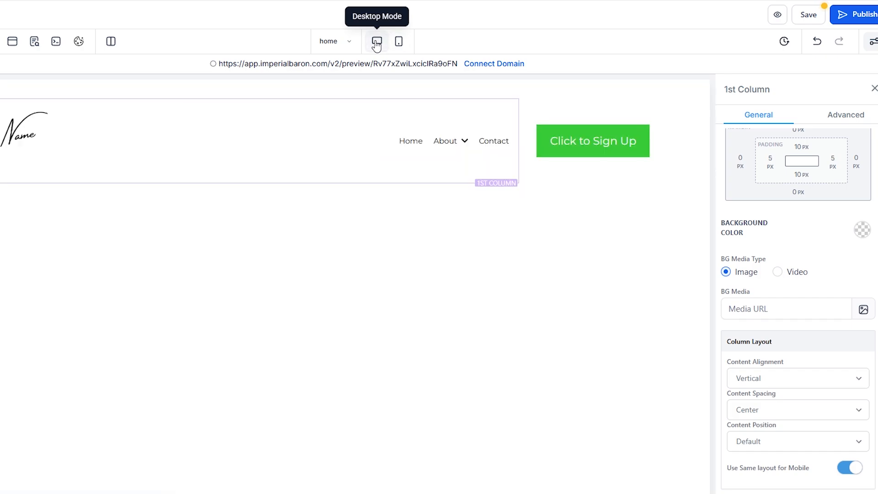
- Set the navigation menu's font weight to 600 - Semi-Bold
left_click(476, 163)
scroll(784, 311, "up", 5)
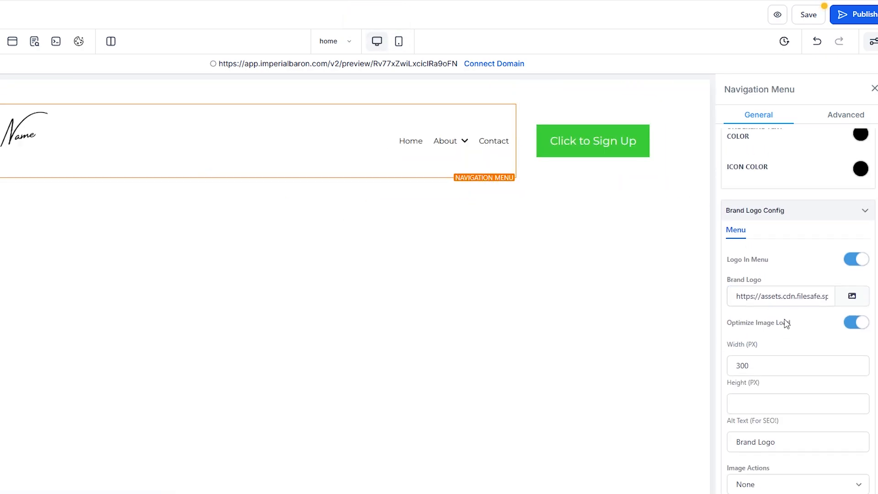
scroll(844, 306, "up", 10)
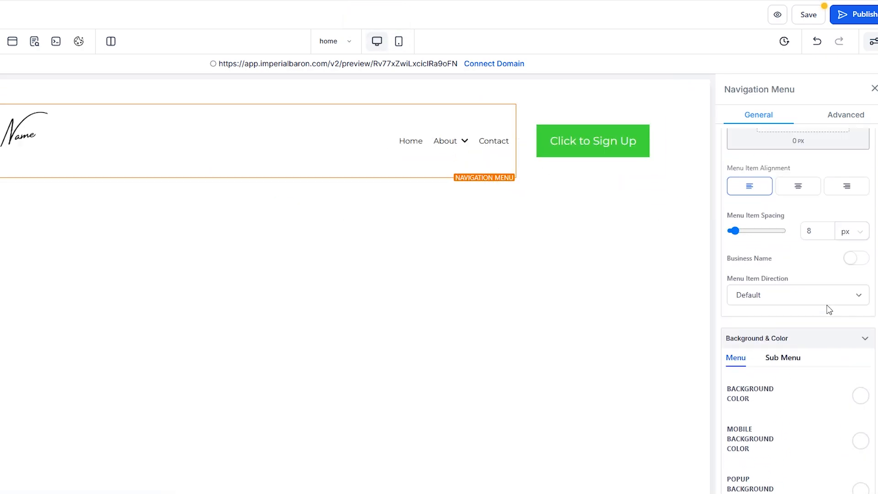
scroll(828, 307, "up", 4)
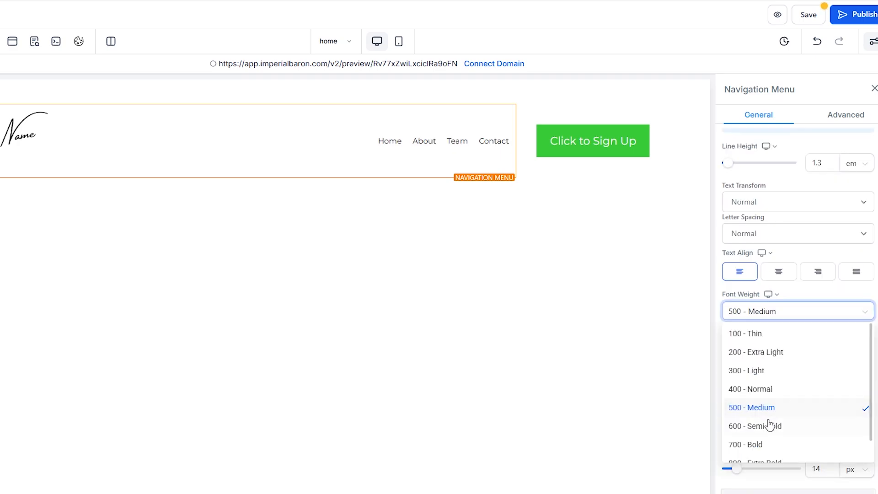
left_click(770, 425)
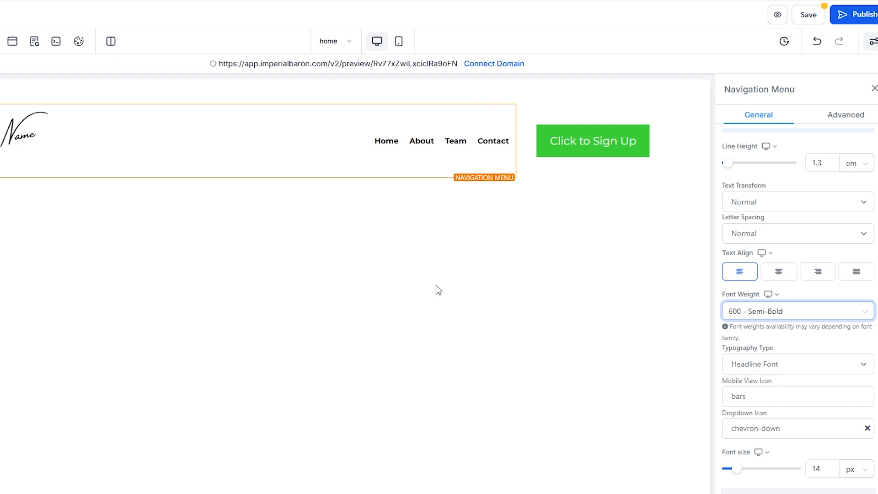
- Give the "Click to Sign Up" button a full border in the same green as its background
left_click(573, 136)
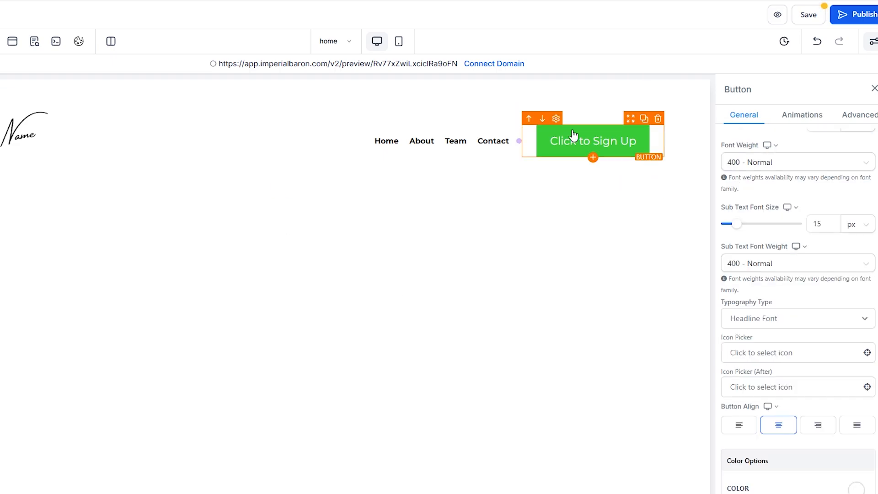
left_click(851, 118)
left_click(763, 349)
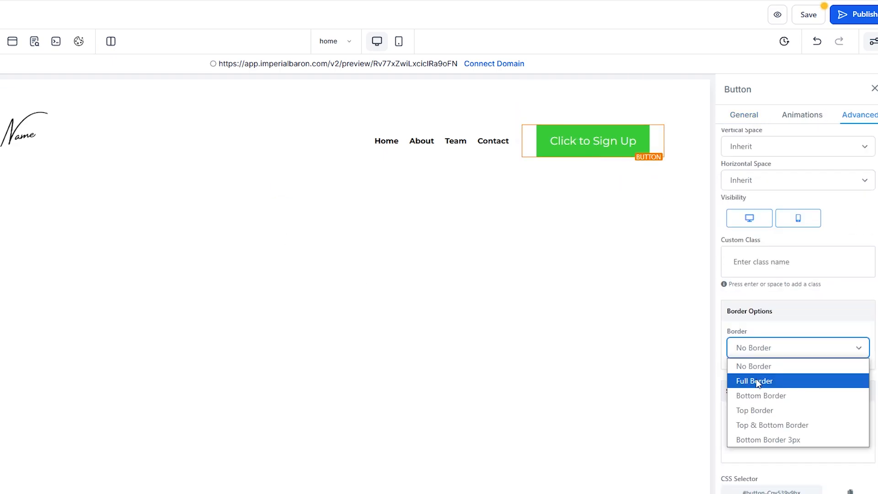
left_click(756, 380)
left_click(857, 441)
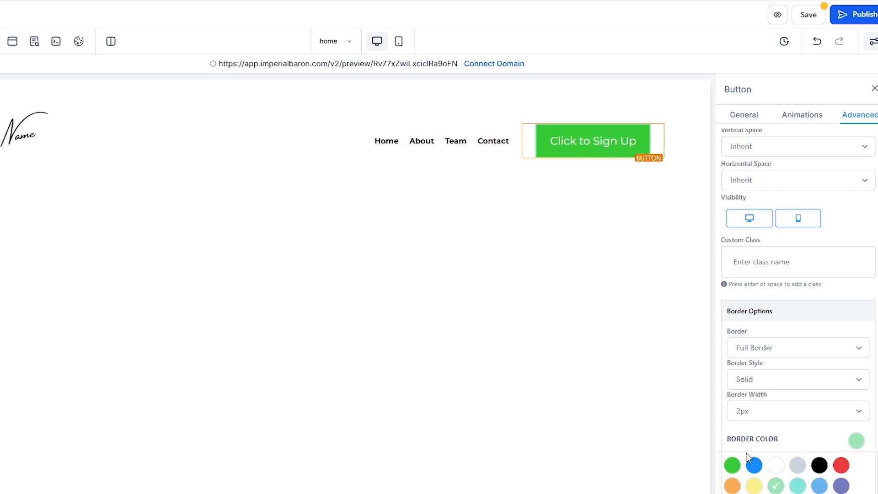
left_click(732, 464)
scroll(782, 366, "down", 3)
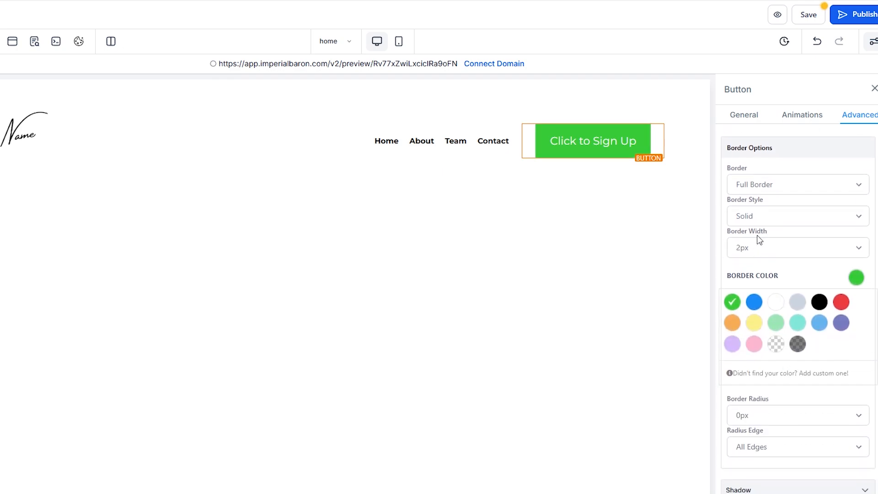
- Try a 10px border radius on the button and settle on 15px
left_click(754, 418)
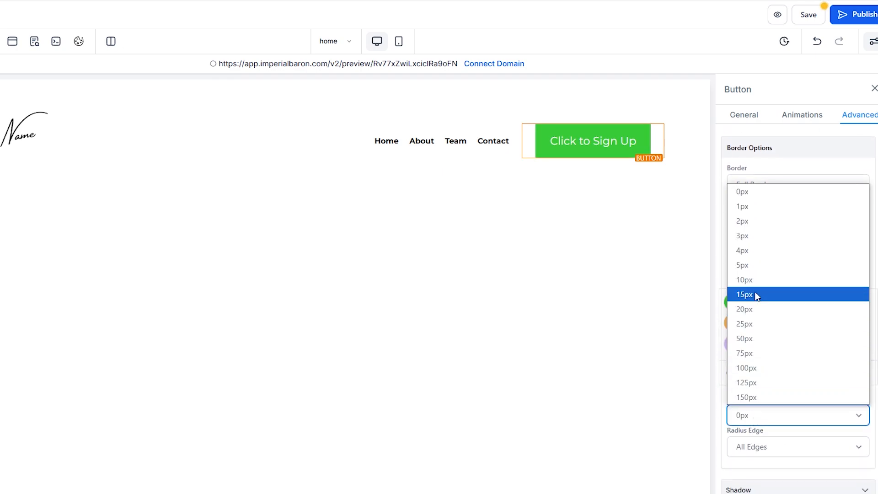
left_click(757, 280)
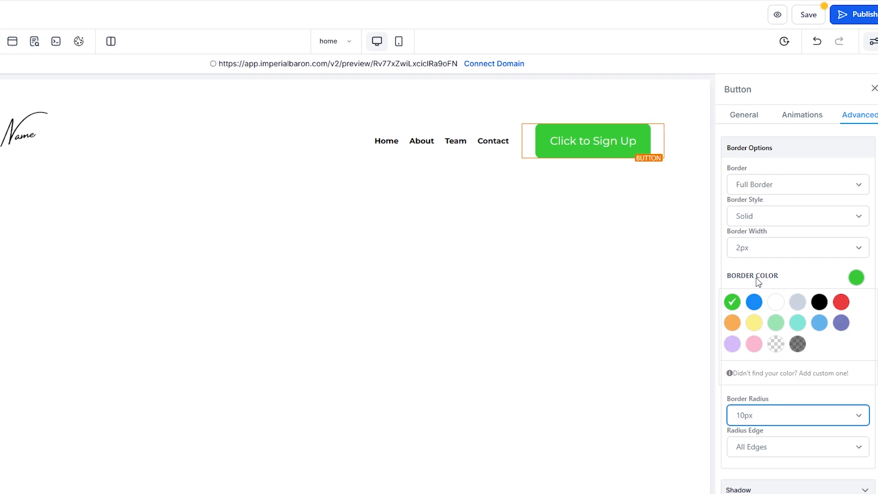
left_click(760, 416)
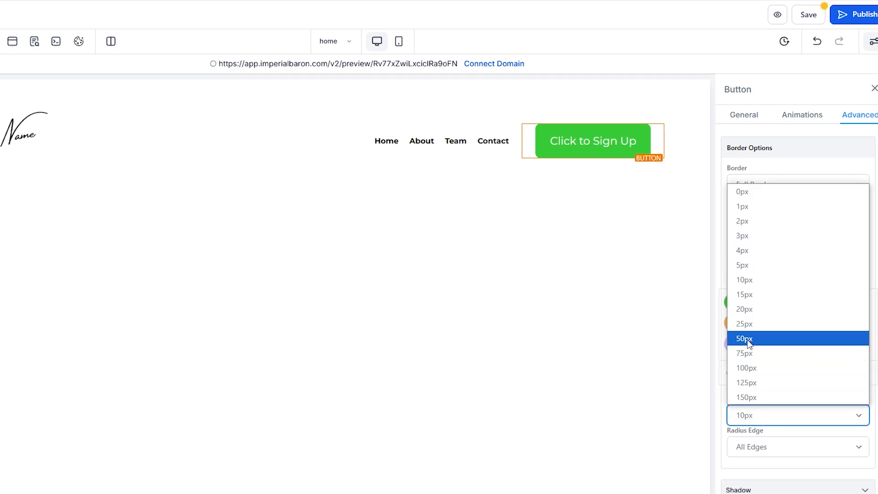
left_click(744, 297)
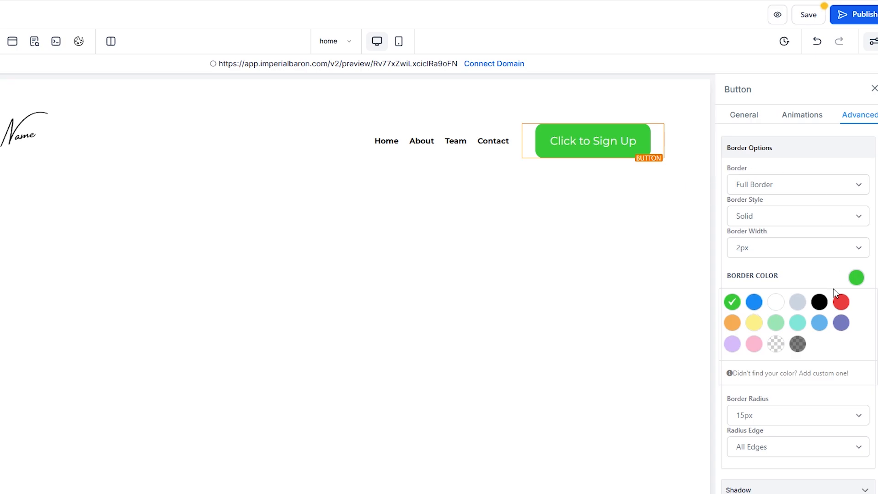
- Change both the button's border color and its background color to blue
left_click(754, 302)
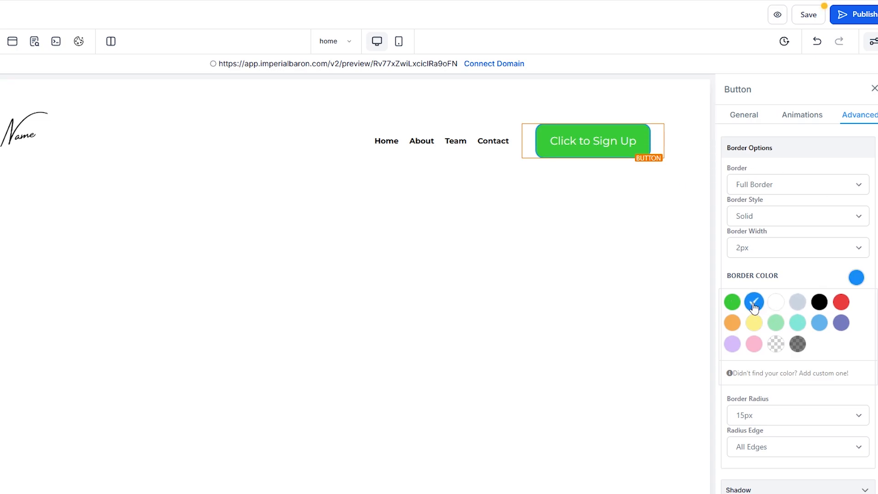
left_click(748, 120)
scroll(812, 280, "up", 6)
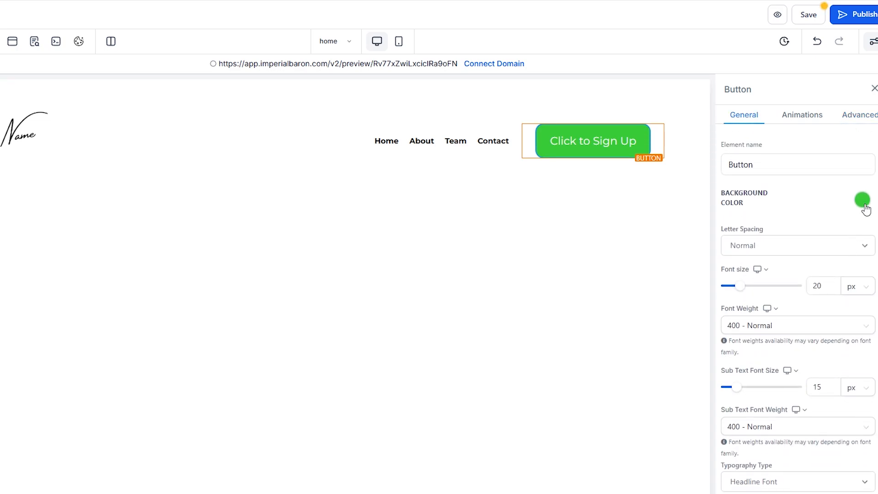
left_click(862, 200)
left_click(749, 229)
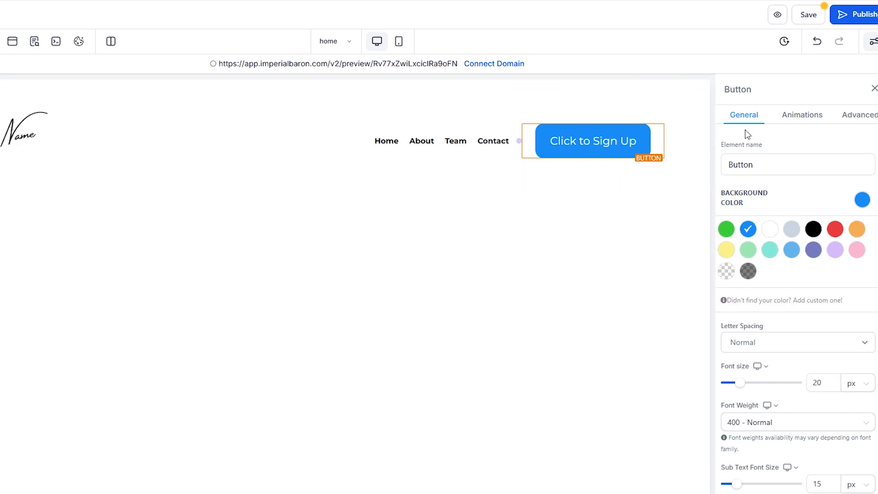
- Set the button text's font weight to 600 - Semi-Bold
scroll(769, 274, "down", 4)
scroll(768, 275, "up", 2)
left_click(764, 314)
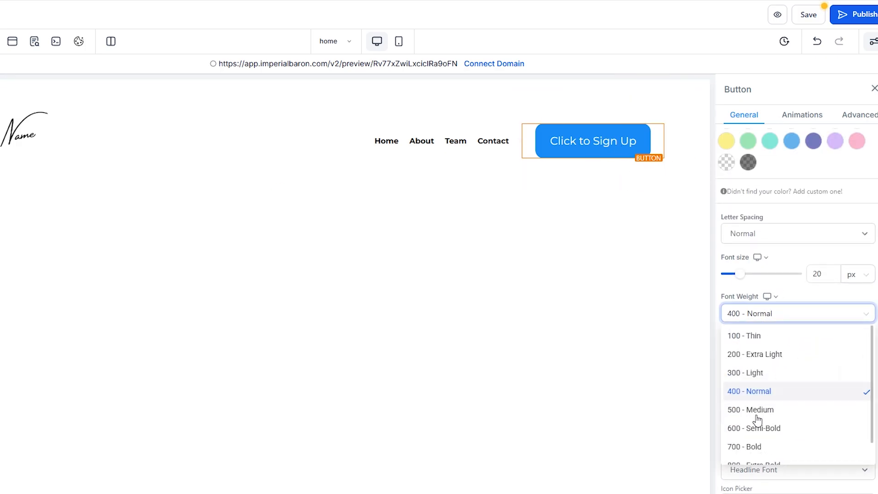
left_click(765, 428)
scroll(750, 352, "down", 7)
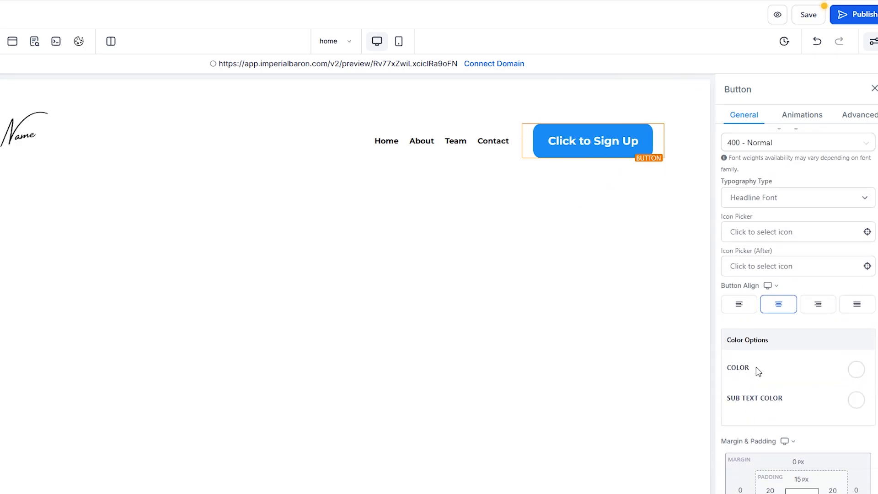
scroll(756, 367, "down", 5)
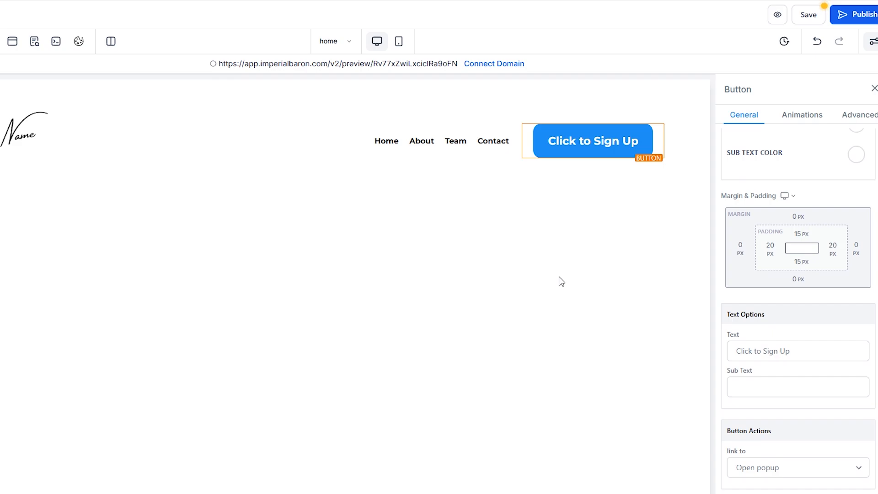
- Save the page and open its preview
left_click(808, 14)
left_click(22, 90)
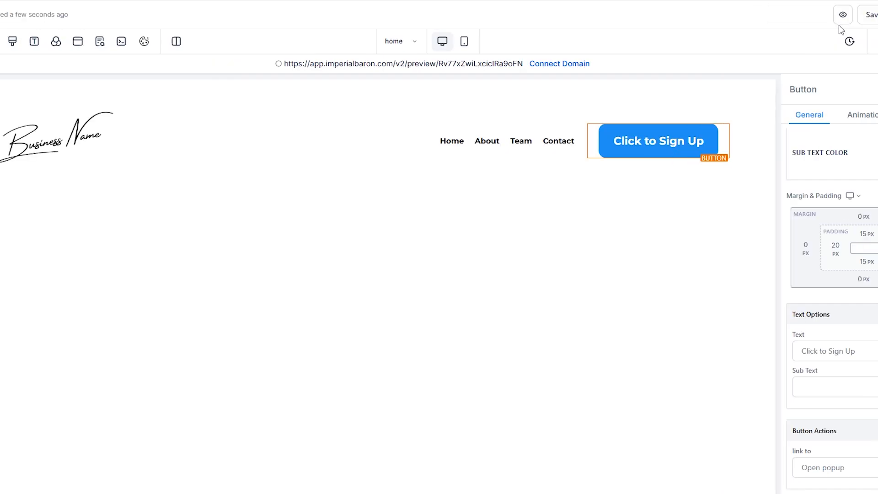
left_click(778, 15)
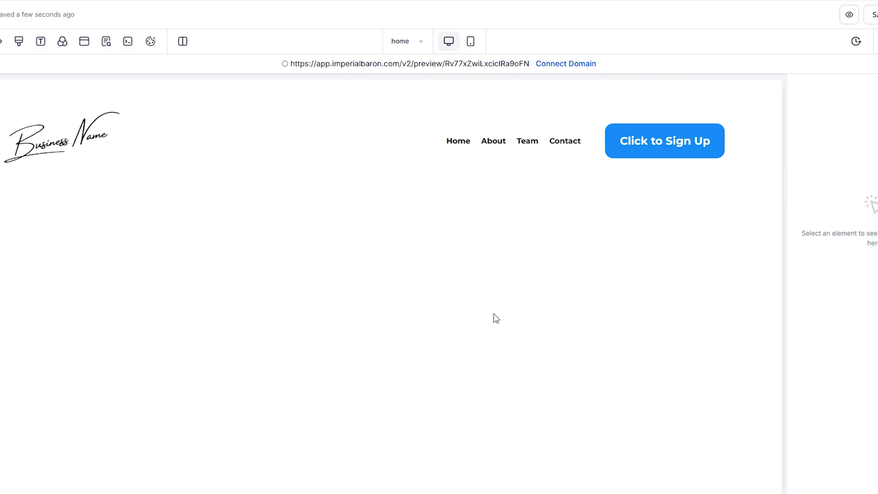
- Add custom CSS for the zoom-in-and-shadow class with a 1s transition, hover box shadow and 1.1 scale, copy the class name, and save
left_click(21, 44)
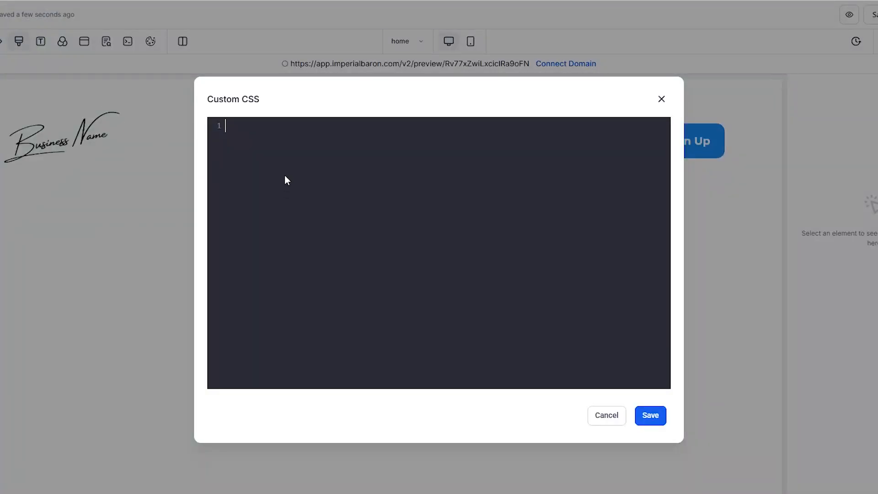
type(".zoom-in-and-shadow {     transition: 1s;     z-index: 1; }  .zoom-in-and-shadow:hover {     box-shadow: 0 8px 16px rgba(0, 0, 0, 0.8), 0 12px 24px rgba(0, 0, 0, 0.6) !important;     transform: scale(1.1);     z-index: 10; }")
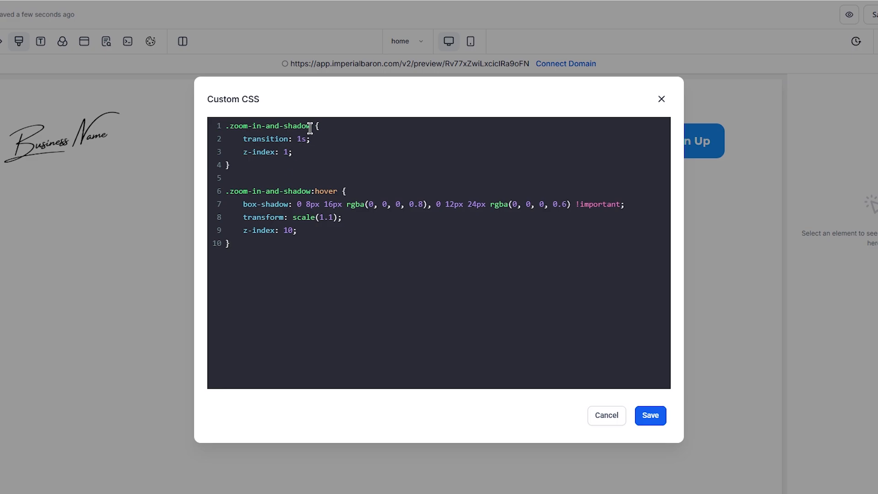
left_click_drag(311, 126, 227, 127)
key("ctrl+c")
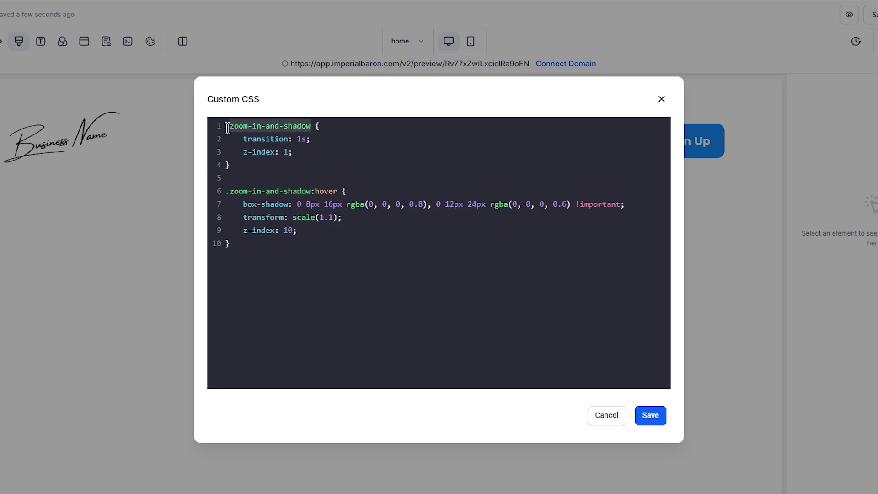
left_click(654, 412)
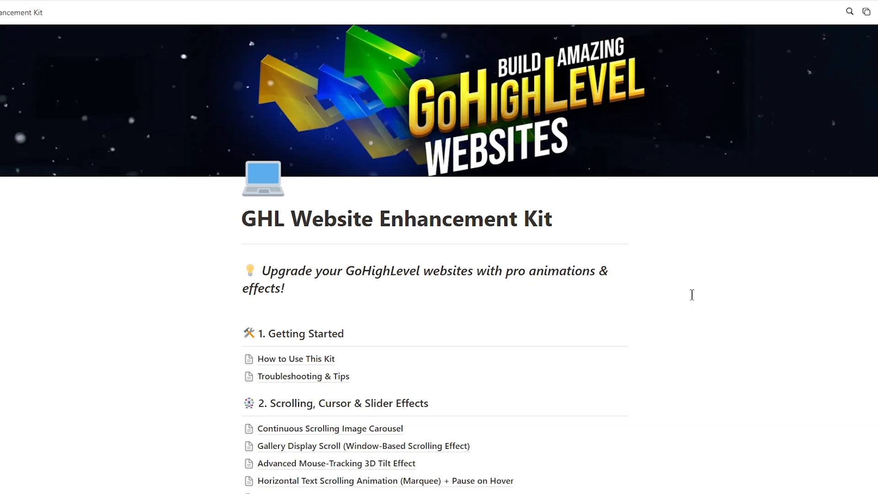
- Review the Zoom-in & Shadow on Hover instructions and CSS code in the GHL Website Enhancement Kit
scroll(692, 294, "down", 7)
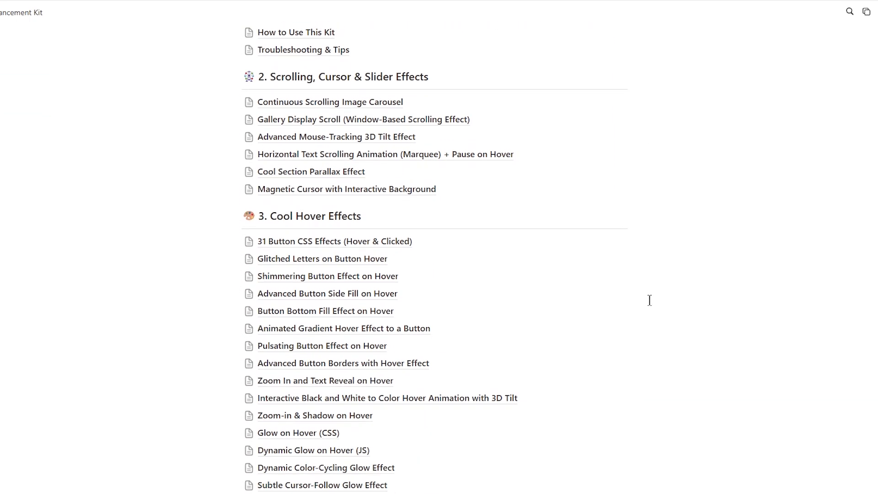
scroll(649, 300, "down", 4)
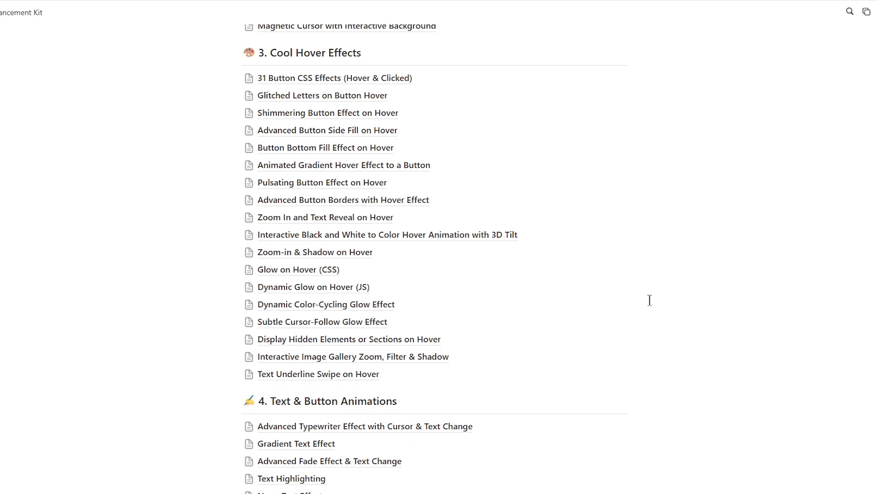
scroll(649, 300, "up", 2)
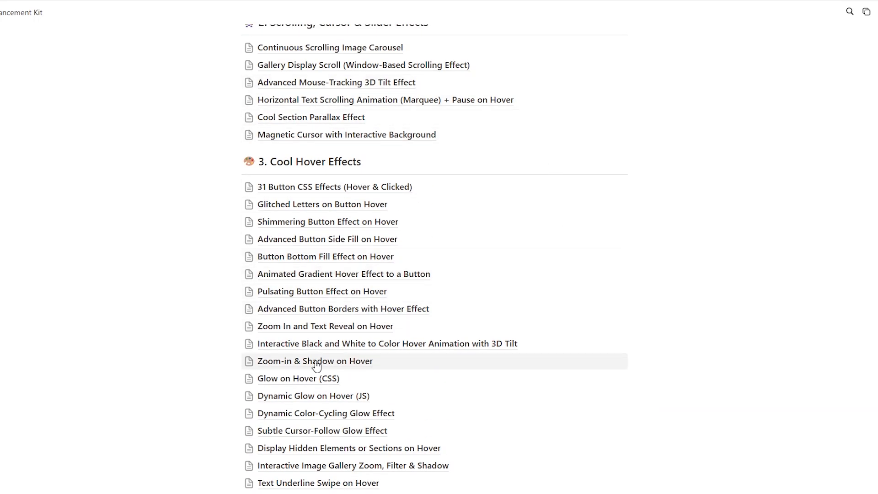
left_click(353, 367)
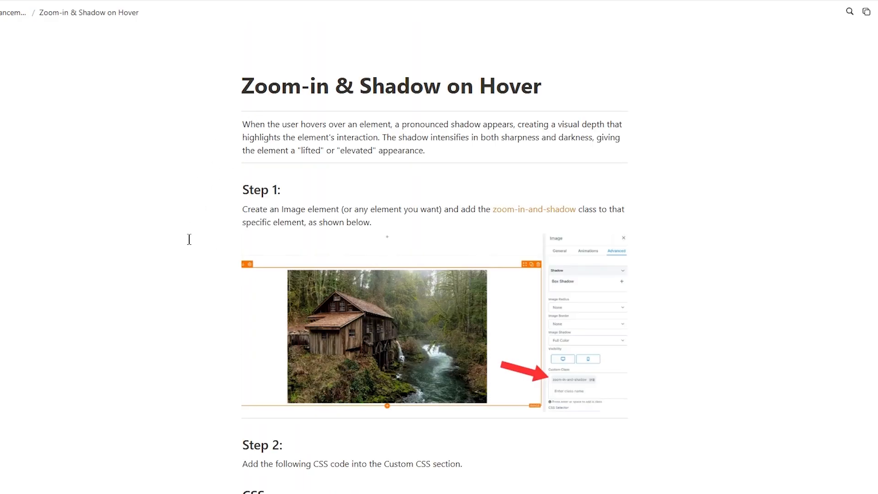
scroll(189, 240, "down", 6)
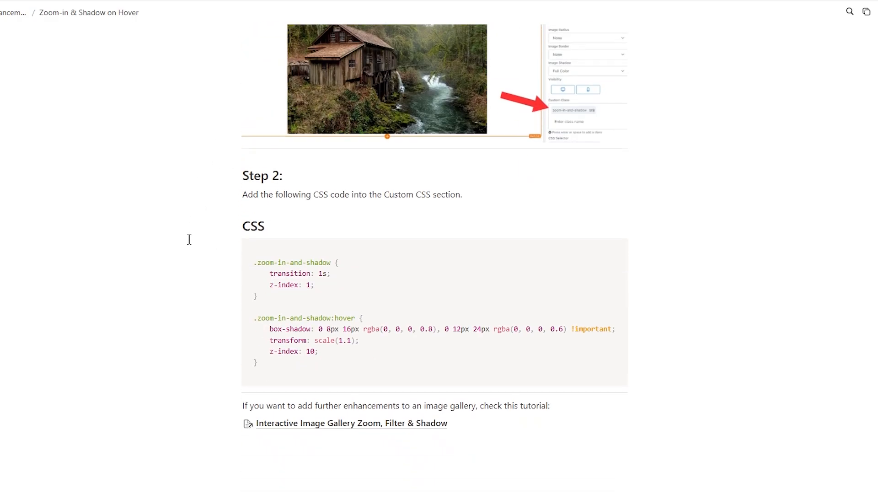
scroll(189, 239, "up", 5)
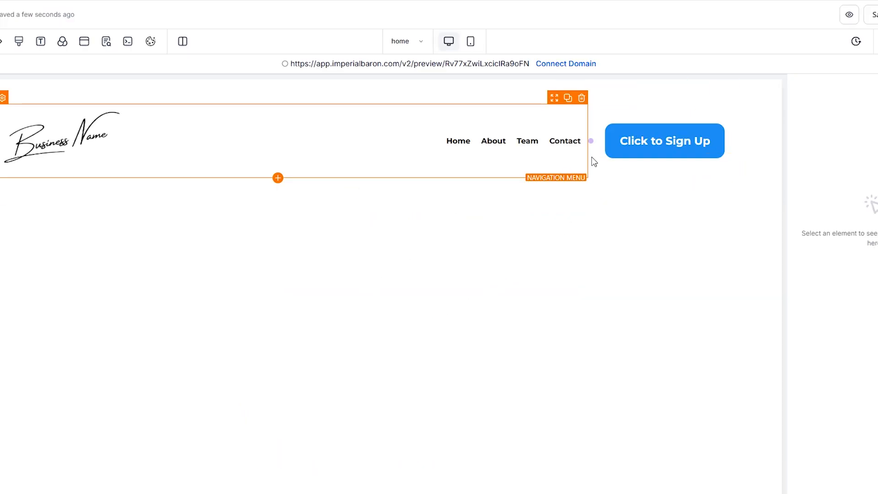
- Assign the custom class zoom-in-and-shadow to the header's Click to Sign Up button in the page builder
left_click(647, 135)
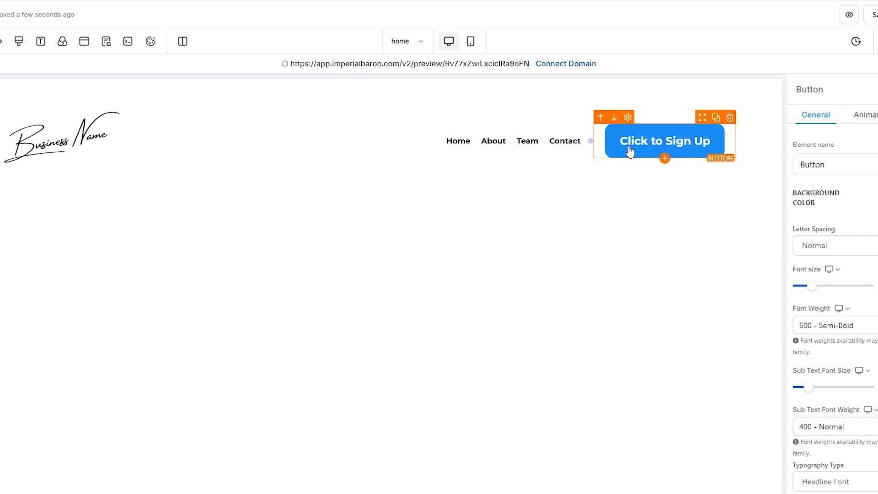
scroll(832, 298, "down", 5)
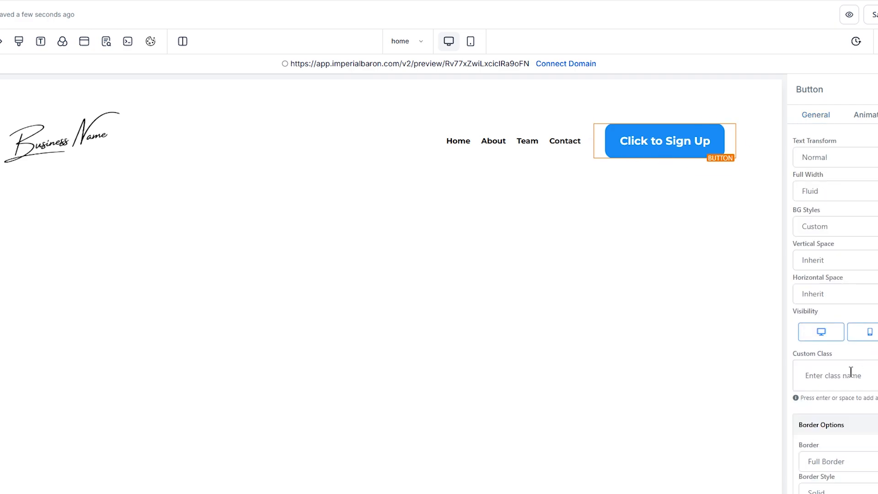
left_click(811, 382)
key("ctrl+v")
key("Return")
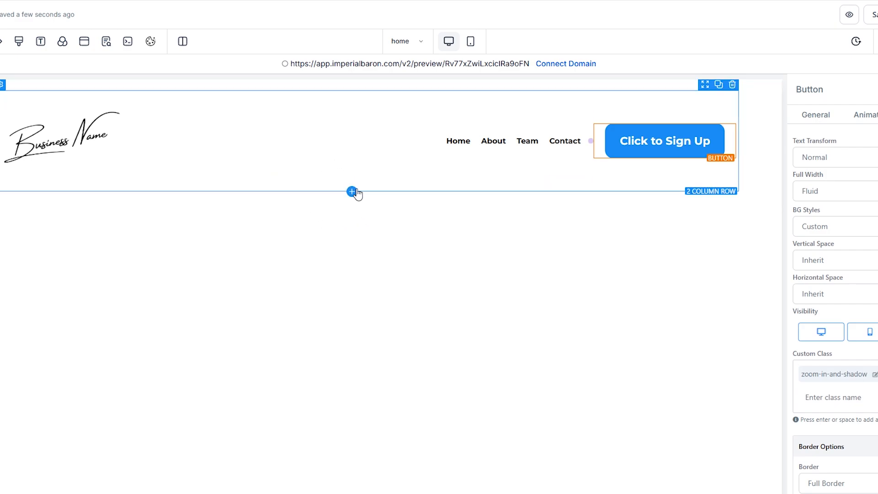
- Add a one-column row below the header row and insert a Headline element in it
left_click(352, 202)
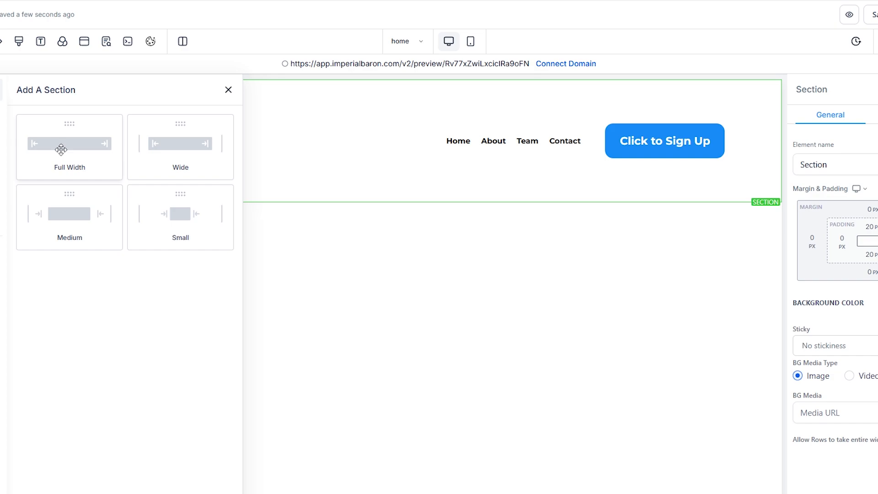
left_click(228, 89)
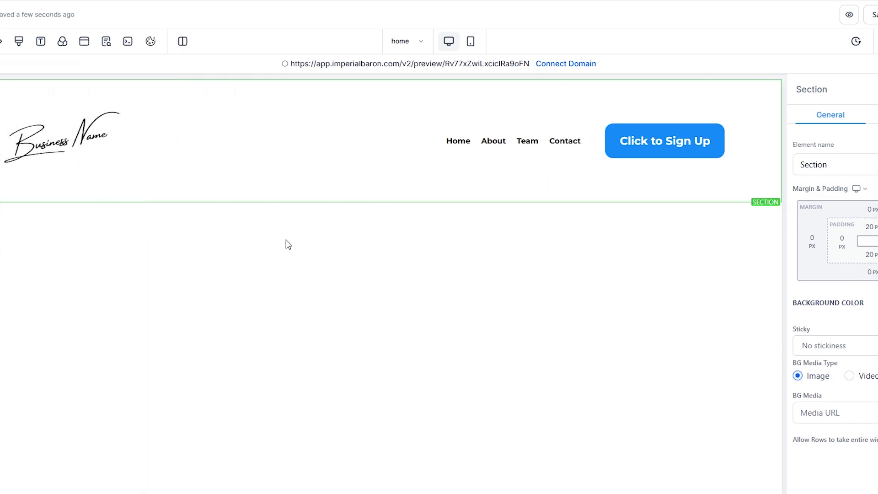
mouse_move(313, 199)
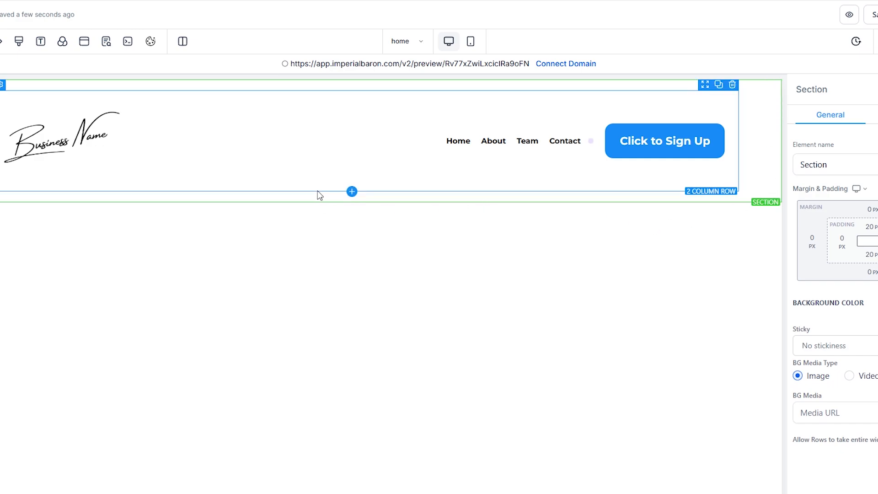
left_click(352, 192)
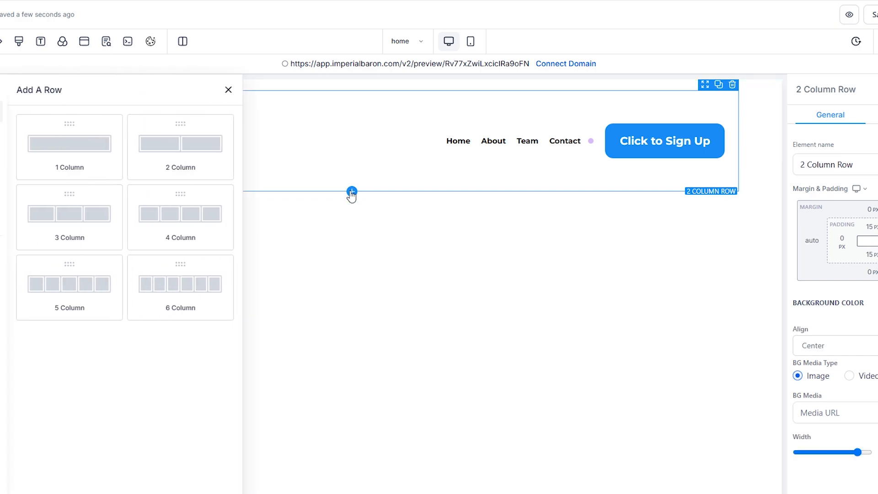
left_click(63, 143)
left_click(350, 235)
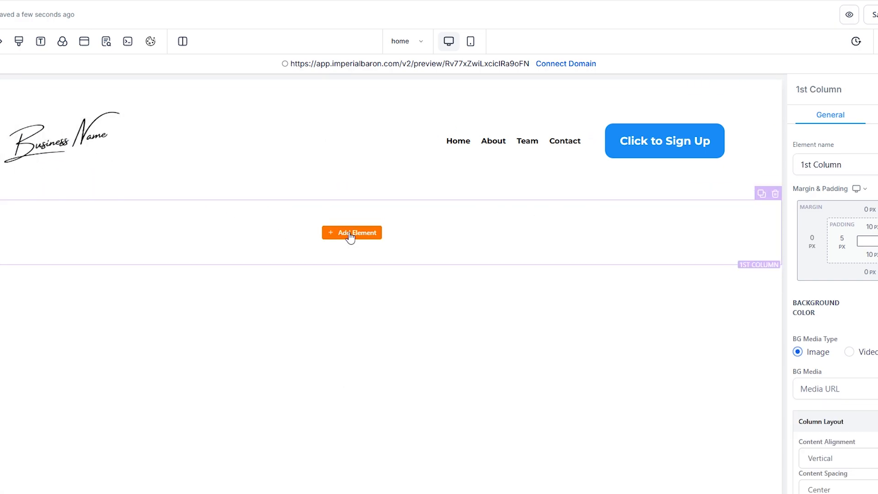
left_click(351, 234)
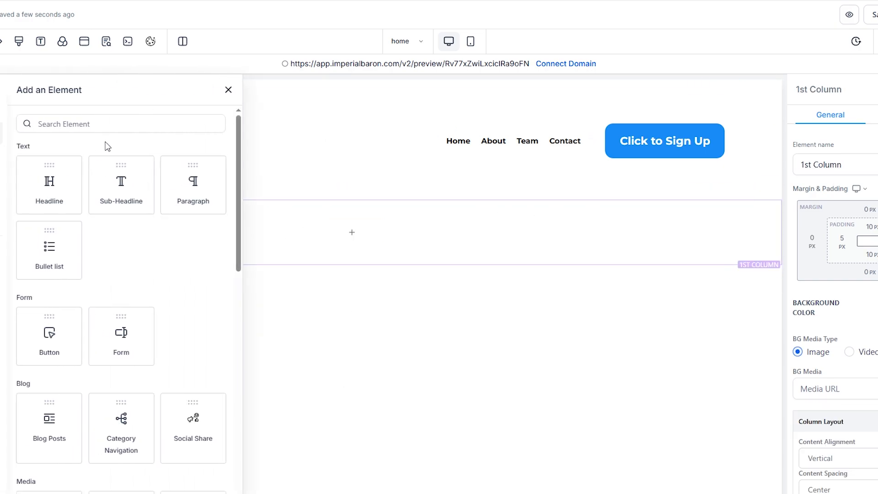
left_click(57, 187)
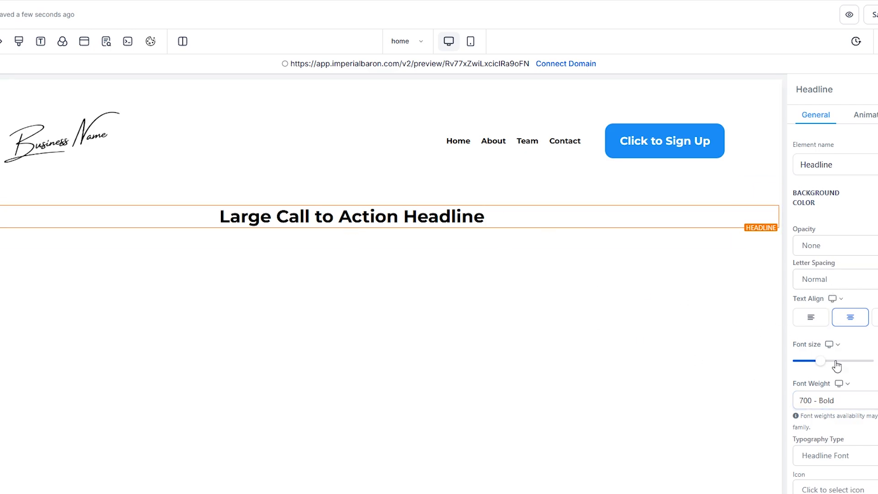
- Set the headline's font weight to 800 - Extra Bold and its font size to 120 px
left_click(837, 400)
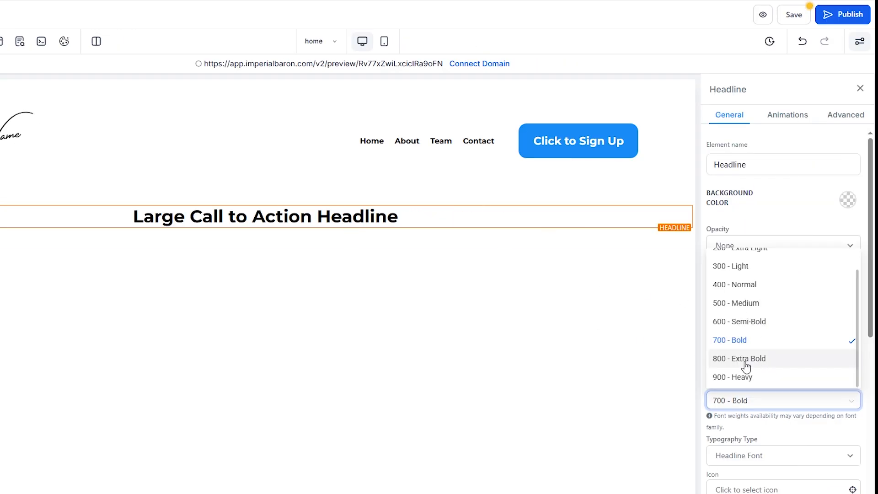
left_click(745, 362)
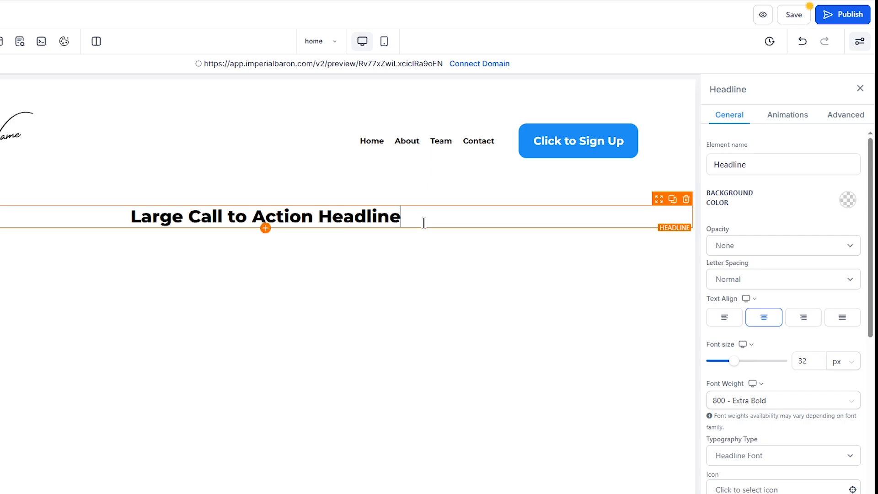
left_click_drag(734, 361, 777, 362)
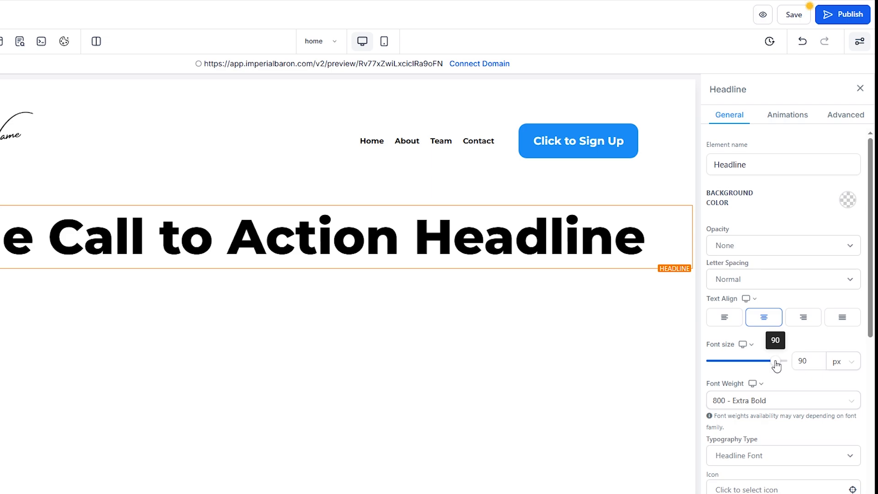
double_click(798, 361)
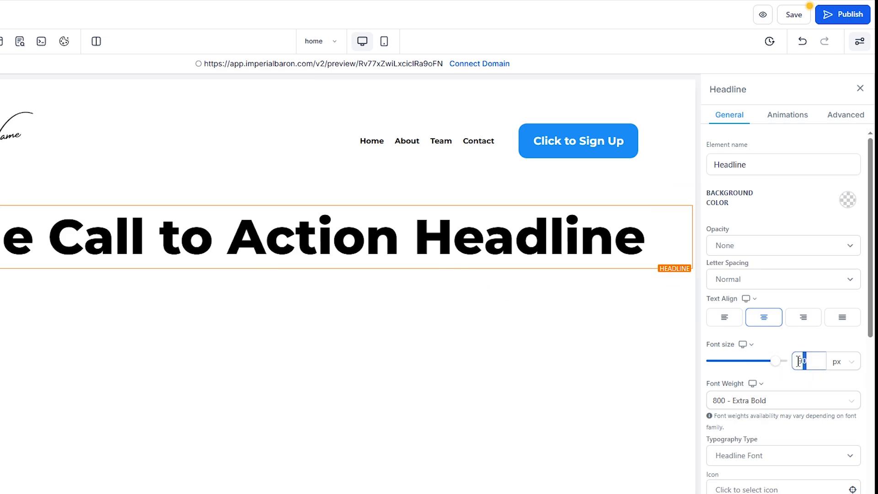
type("120")
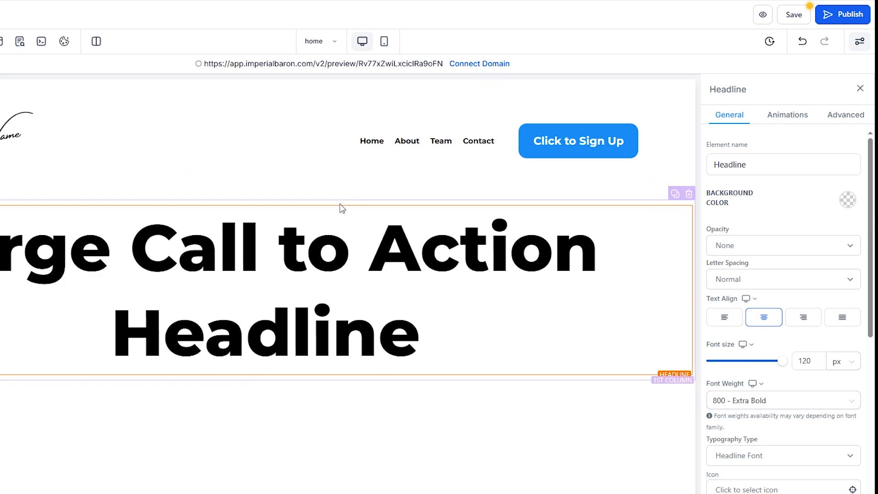
- Set the top margin of the one-column row containing the headline to 100 px
left_click(276, 202)
left_click(790, 210)
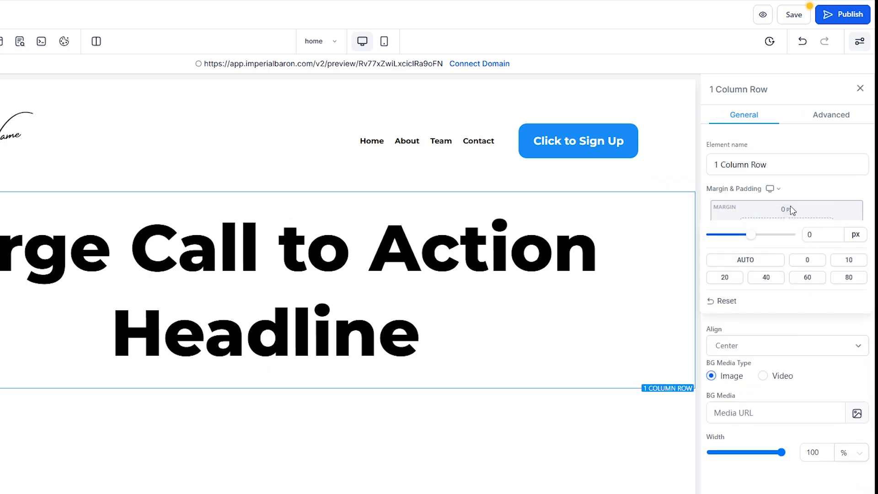
left_click(852, 280)
left_click_drag(812, 233, 802, 236)
type("100")
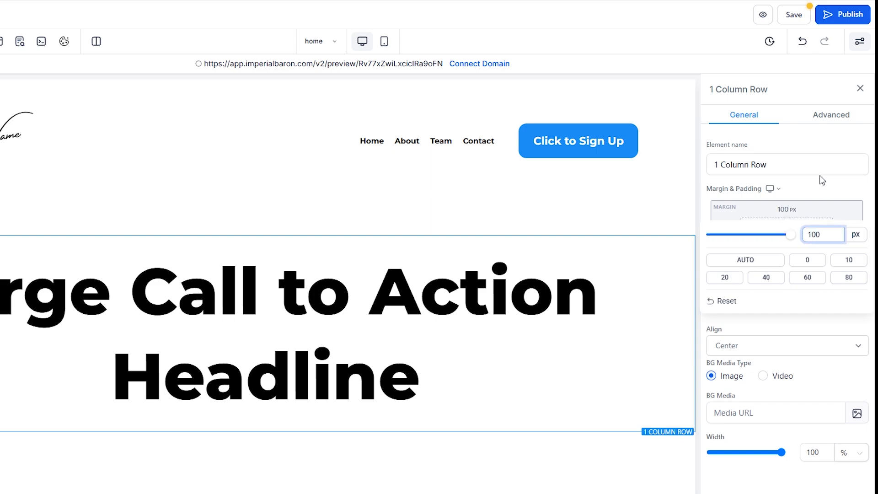
left_click(824, 196)
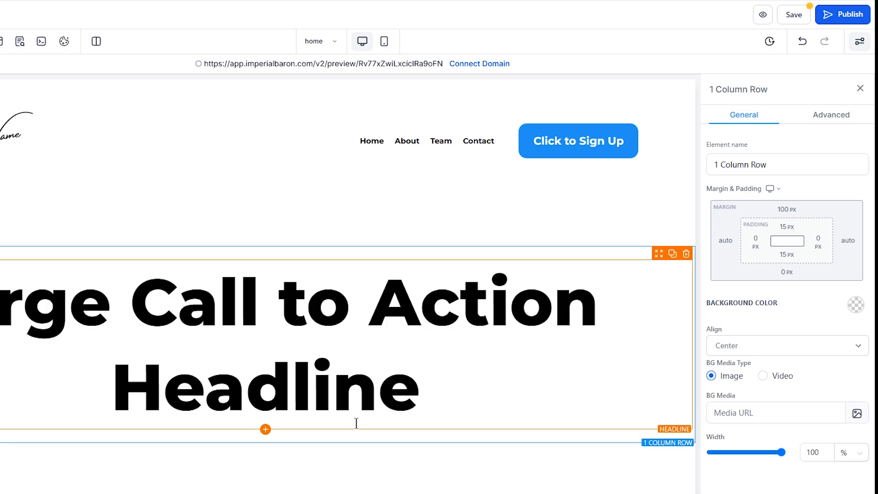
- Insert a Sub-Headline element beneath the headline and set its font size to 60 px
left_click(266, 429)
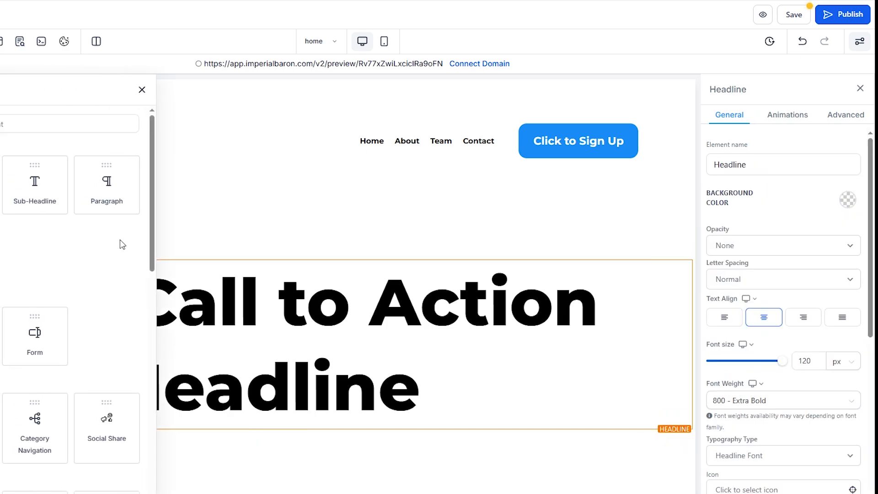
left_click(24, 182)
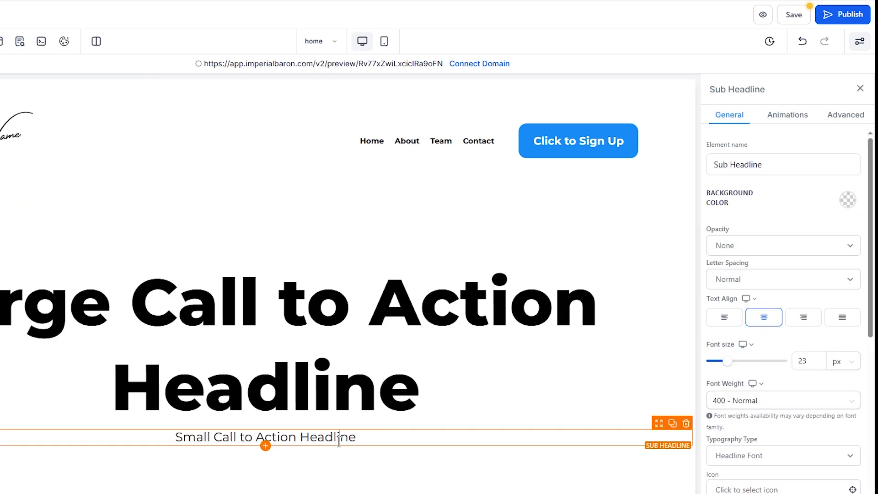
left_click_drag(733, 363, 755, 363)
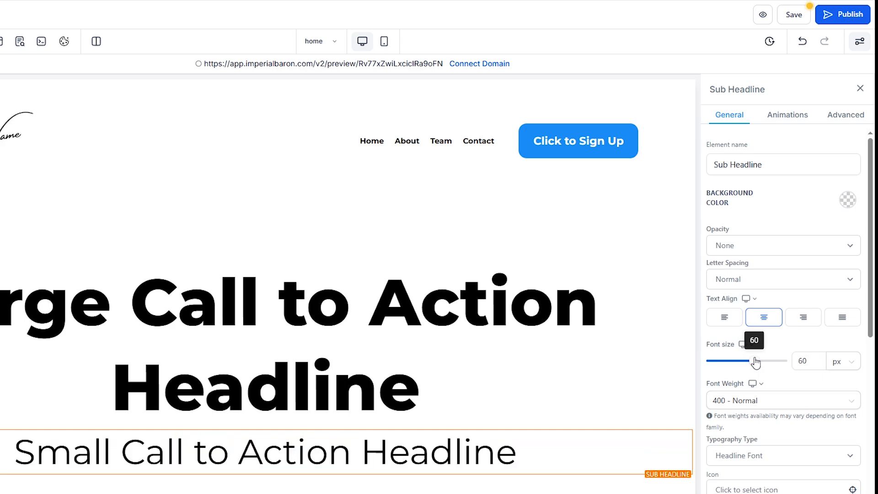
left_click(524, 455)
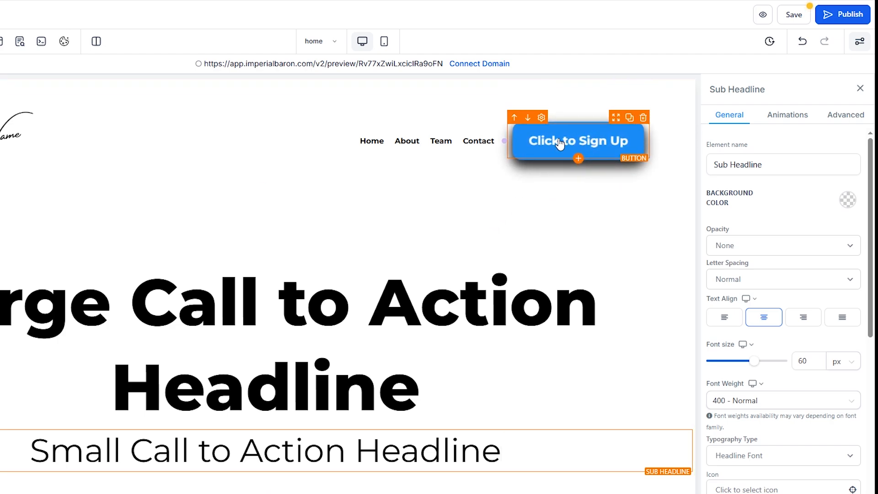
- Duplicate the header's Click to Sign Up button and move the copy beneath the sub-headline
left_click(629, 117)
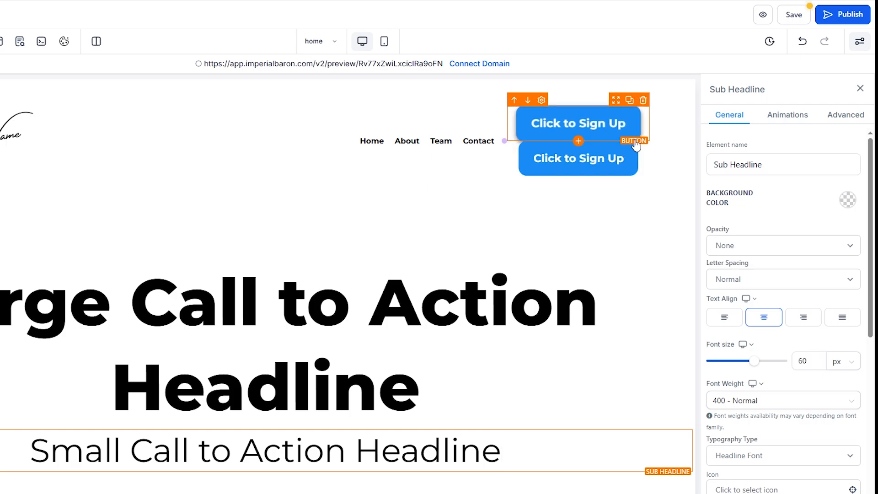
left_click_drag(617, 103, 277, 489)
scroll(467, 316, "down", 1)
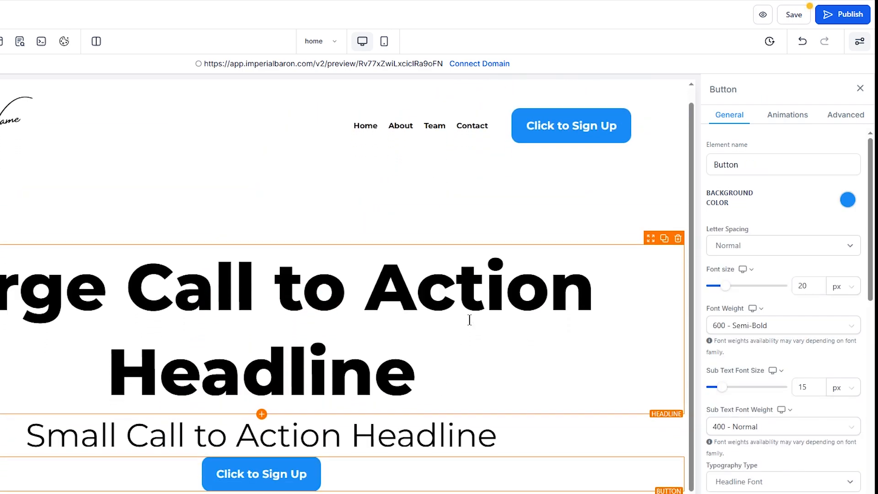
left_click(289, 428)
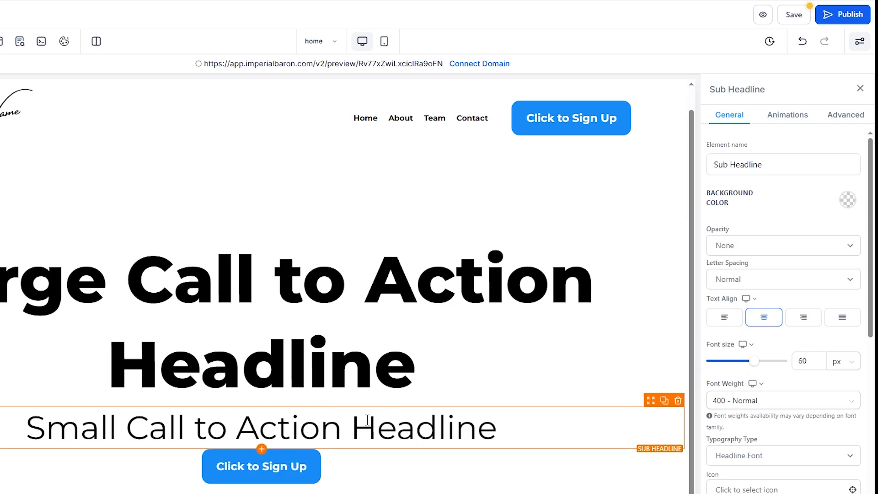
- Set the sub-headline's bottom margin to 60 px and save the page
left_click(307, 459)
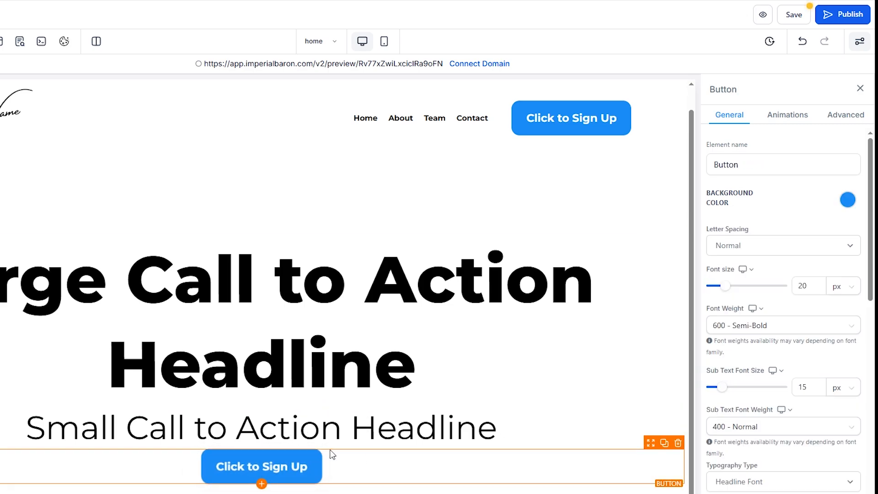
left_click(339, 414)
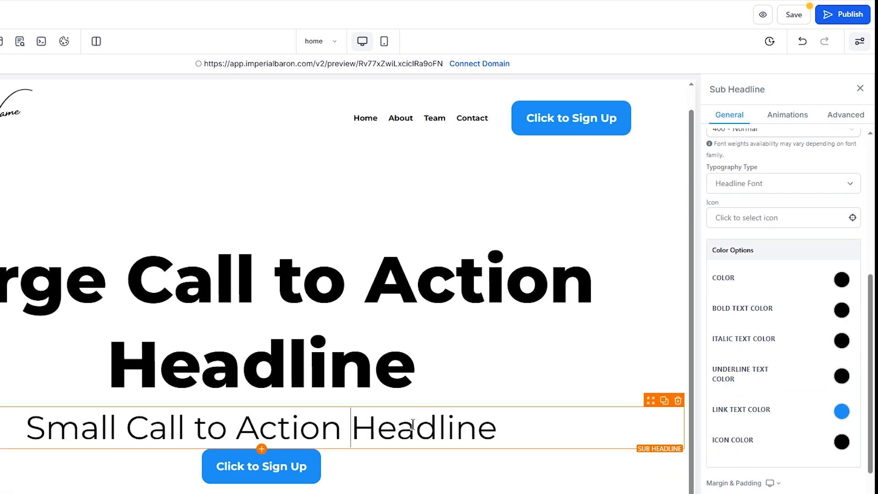
scroll(779, 478, "down", 3)
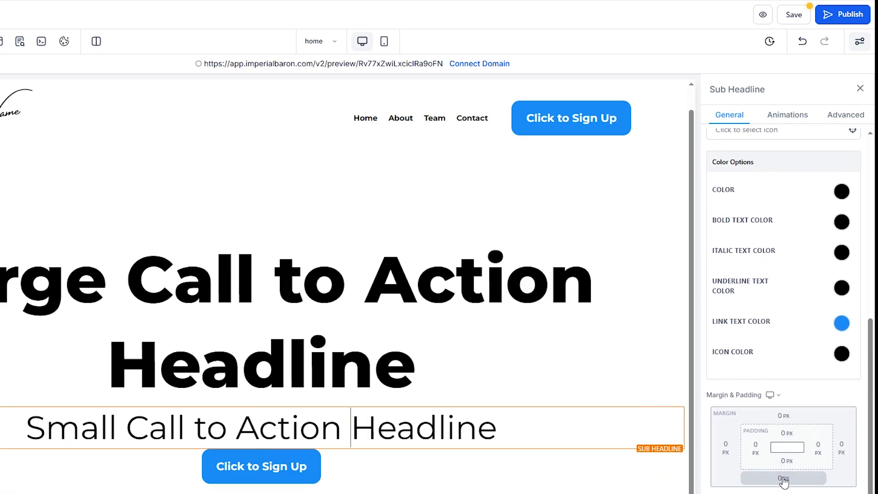
left_click(783, 479)
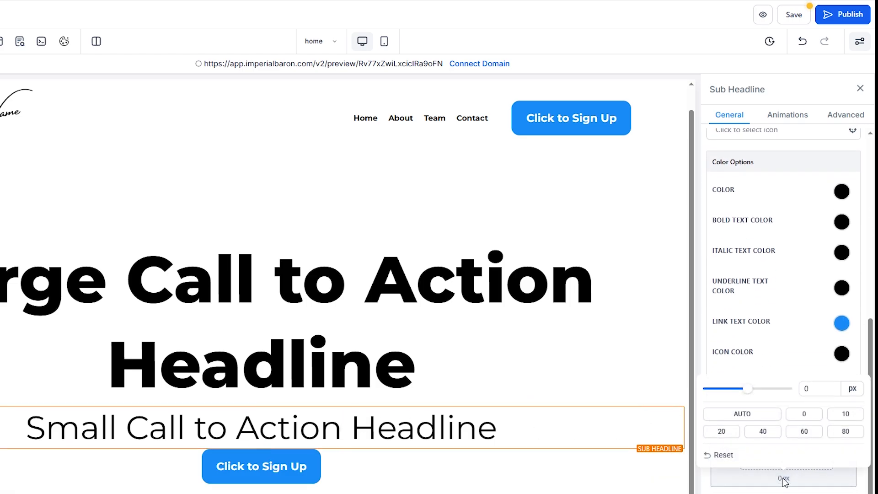
left_click(845, 432)
left_click(804, 432)
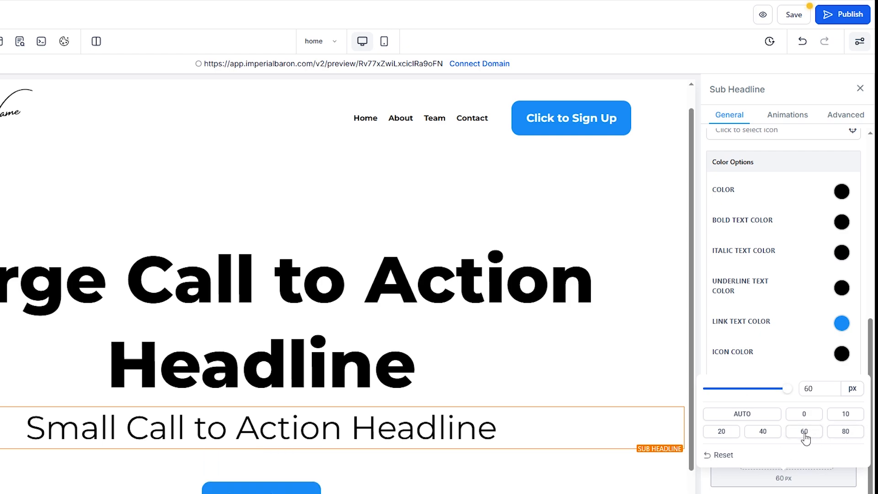
left_click(763, 432)
left_click(801, 433)
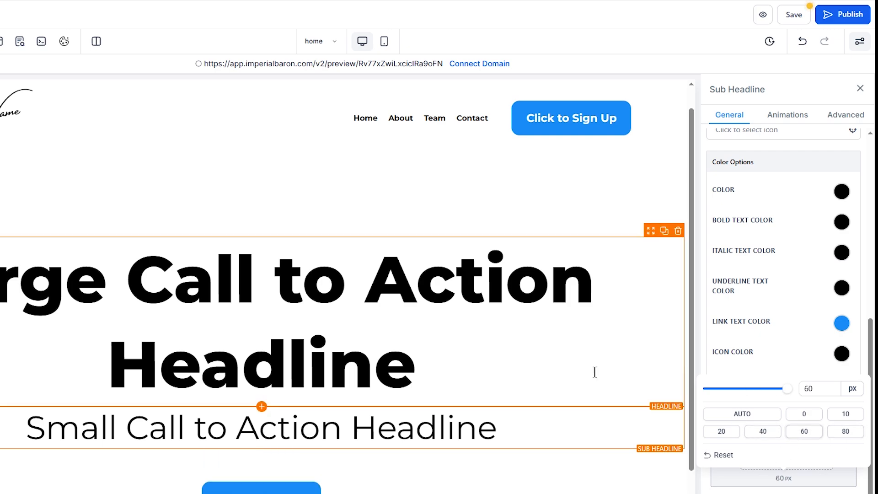
scroll(567, 362, "down", 1)
left_click(786, 14)
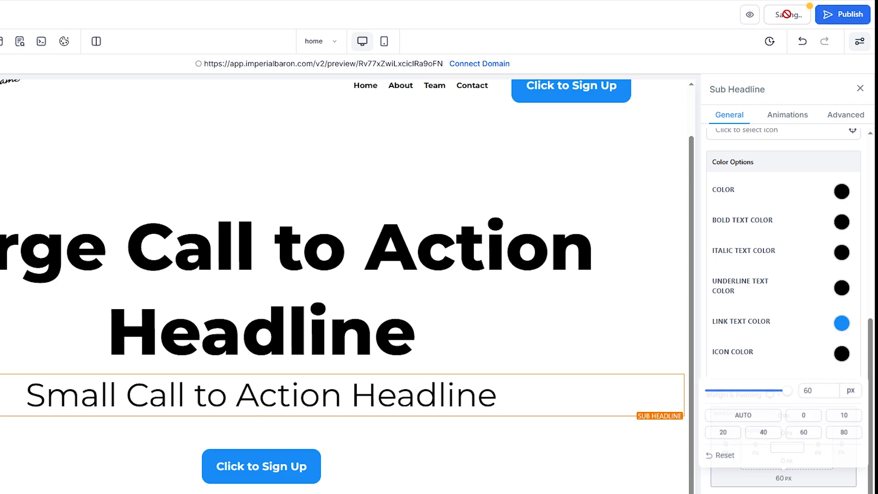
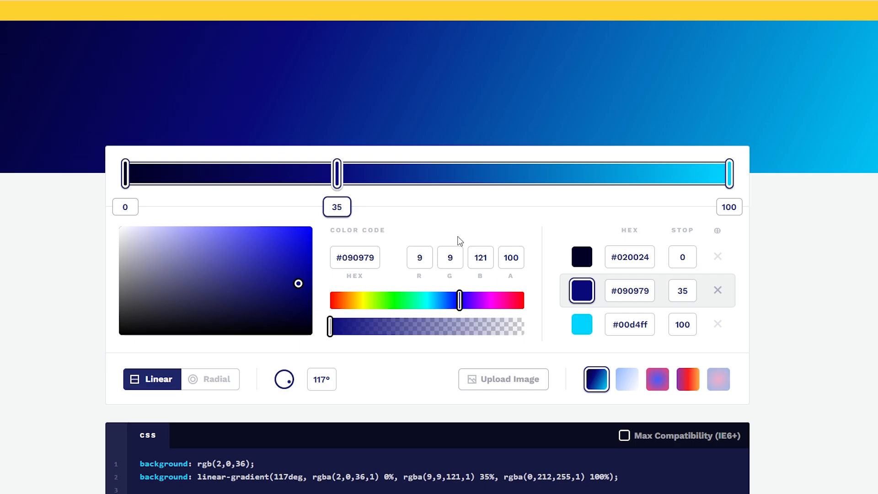
- In the CSS gradient generator, copy the CSS code of the 117° linear gradient running from #020024 through #090979 to #00d4ff
scroll(353, 362, "down", 1)
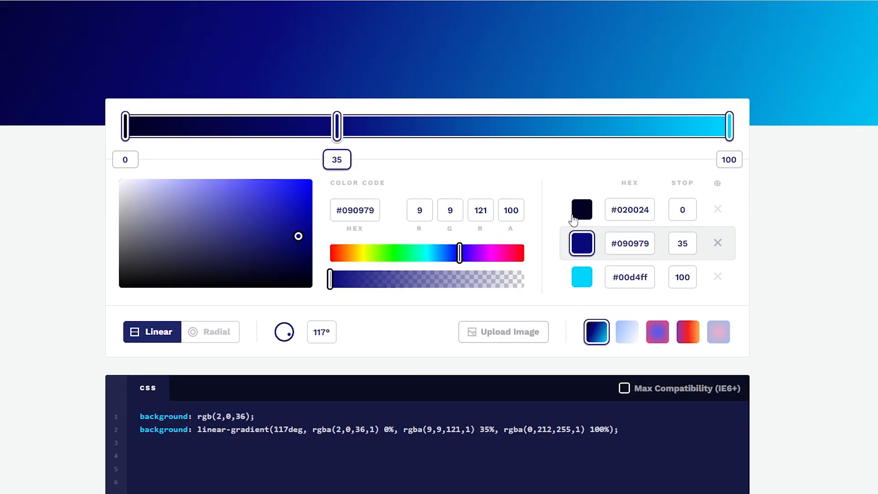
scroll(575, 218, "down", 1)
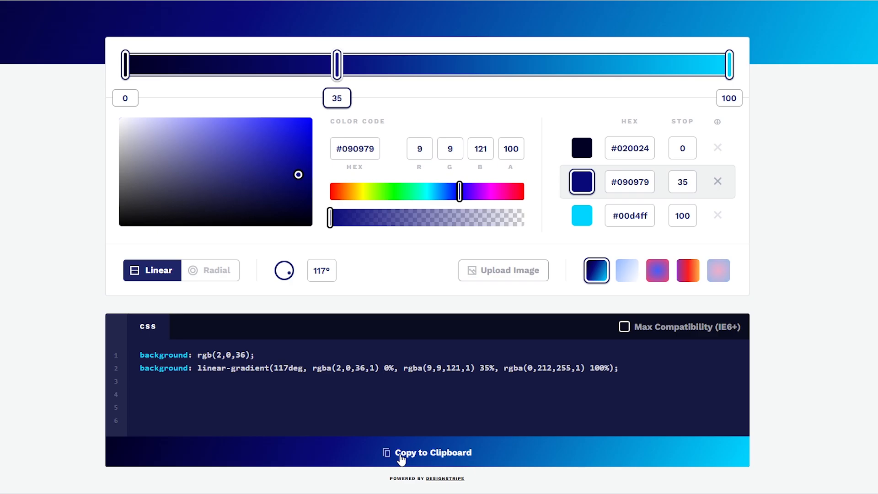
left_click(401, 455)
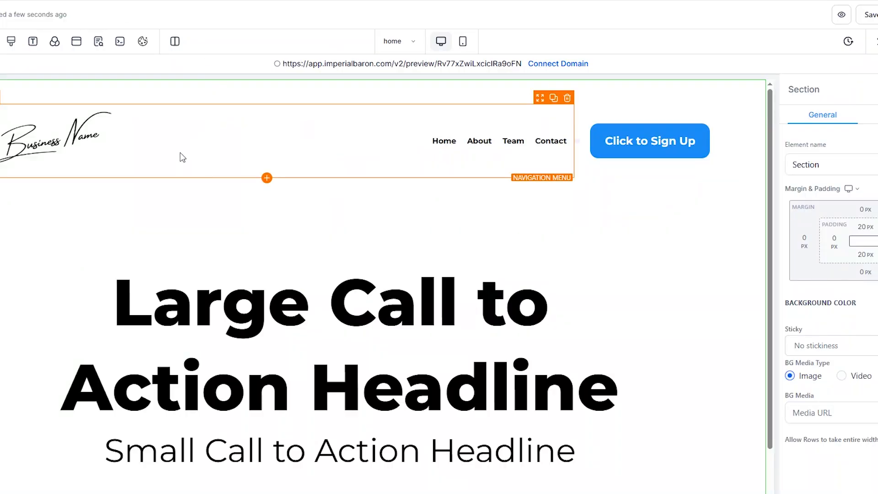
- Rewrite the .bg rule in the custom CSS with the copied rgb(2,0,36) and 117deg linear-gradient background code, and save it
left_click(7, 46)
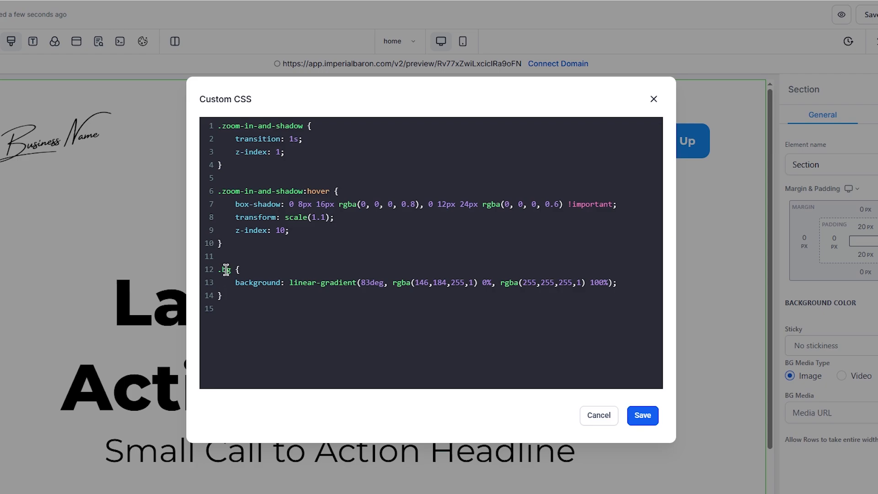
left_click_drag(233, 297, 215, 260)
key("BackSpace")
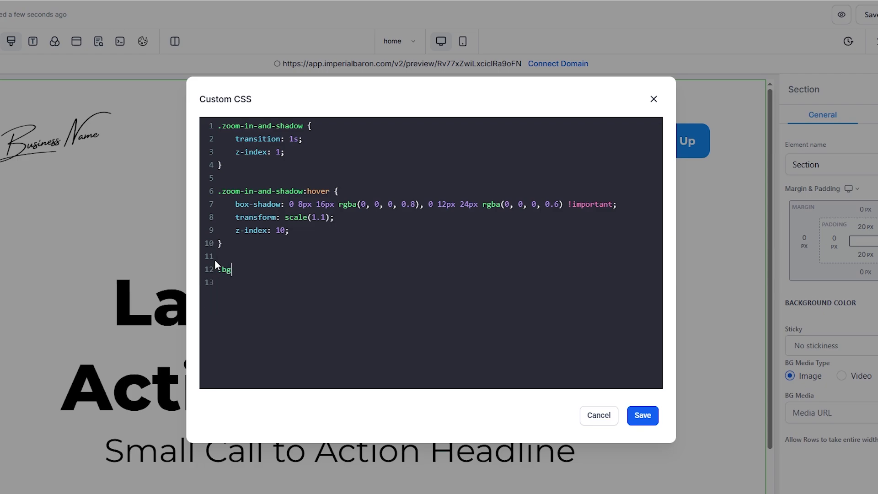
key("Return")
key("Return")
type("}")
left_click(243, 283)
type("background: rgb(2,0,36); background: linear-gradient(117deg, rgba(2,0,36,1) 0%, rgba(9,9,121,1) 35%, rgba(0,212,255,1) 100%);")
left_click_drag(299, 384, 239, 386)
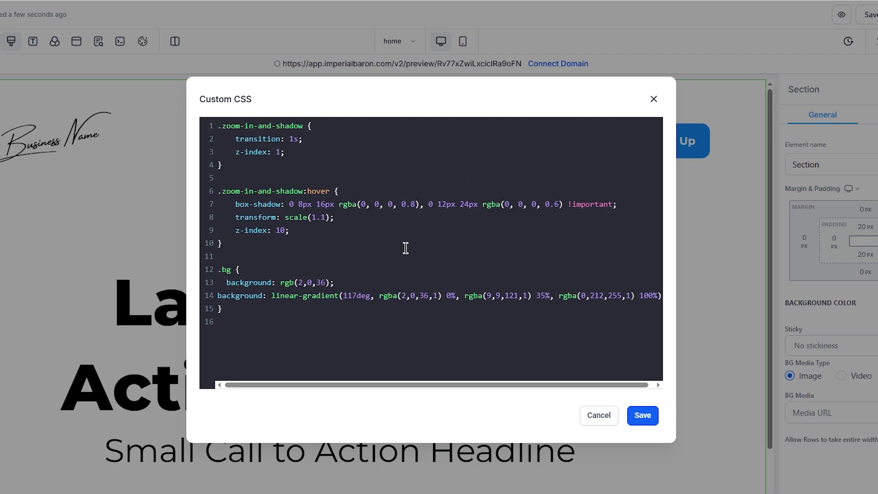
left_click(639, 419)
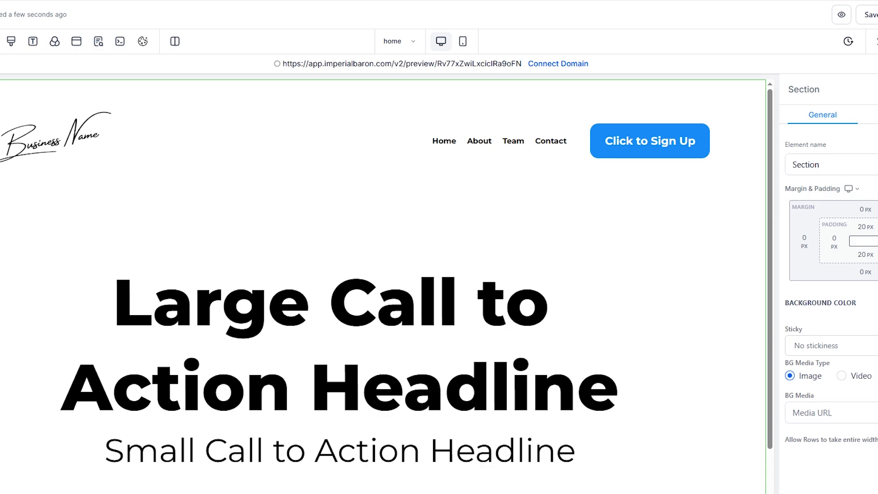
- Add the custom class bg to the section containing the header and hero area
left_click(877, 115)
left_click(829, 386)
type("bg")
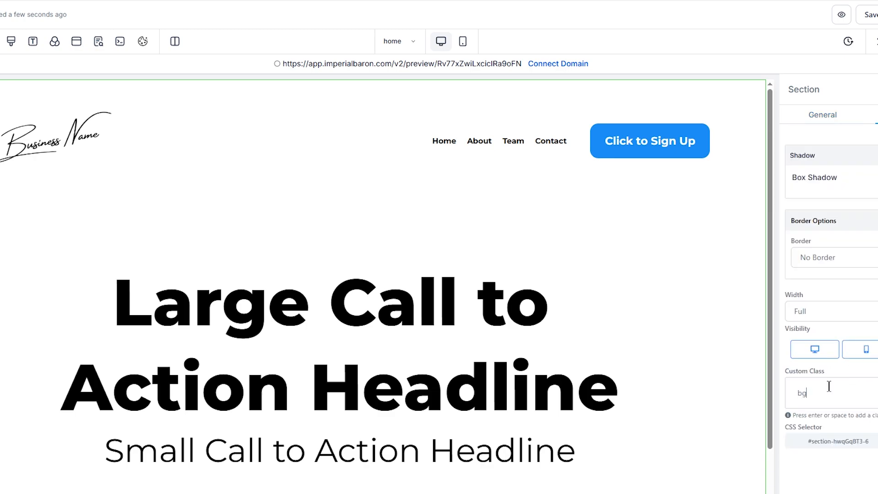
key("Return")
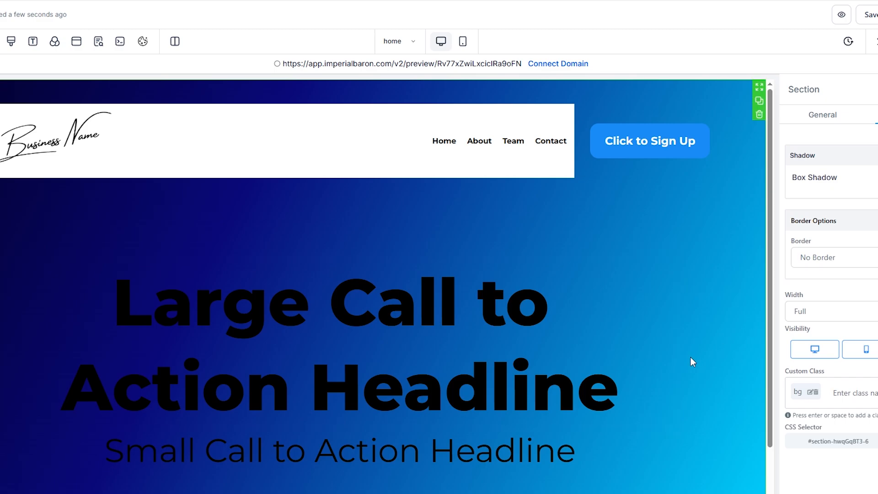
- Examine how the header, headlines and buttons look against the section's gradient background
scroll(691, 357, "down", 1)
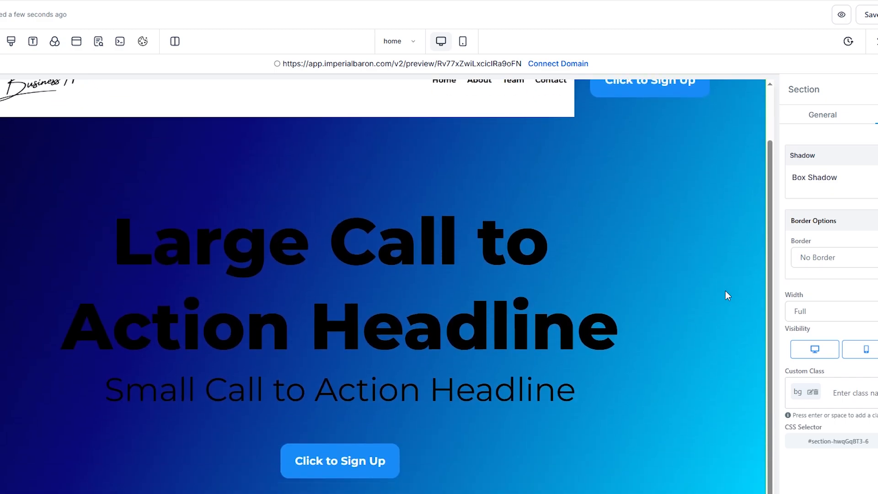
scroll(726, 291, "up", 1)
scroll(726, 291, "down", 1)
scroll(727, 295, "up", 1)
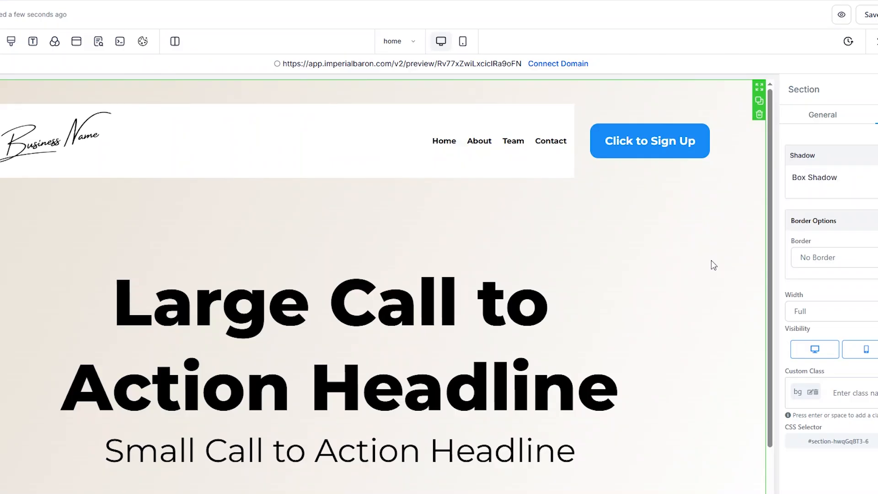
scroll(712, 260, "down", 2)
scroll(693, 267, "up", 2)
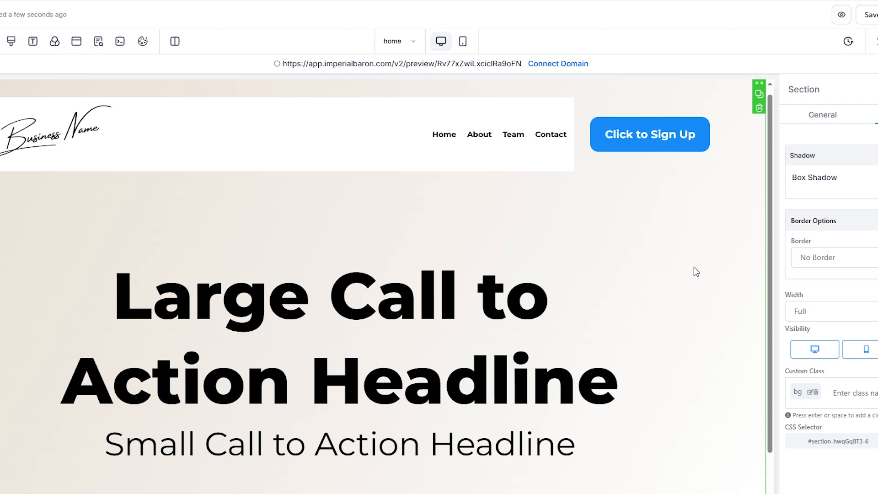
scroll(647, 304, "down", 1)
scroll(647, 304, "up", 1)
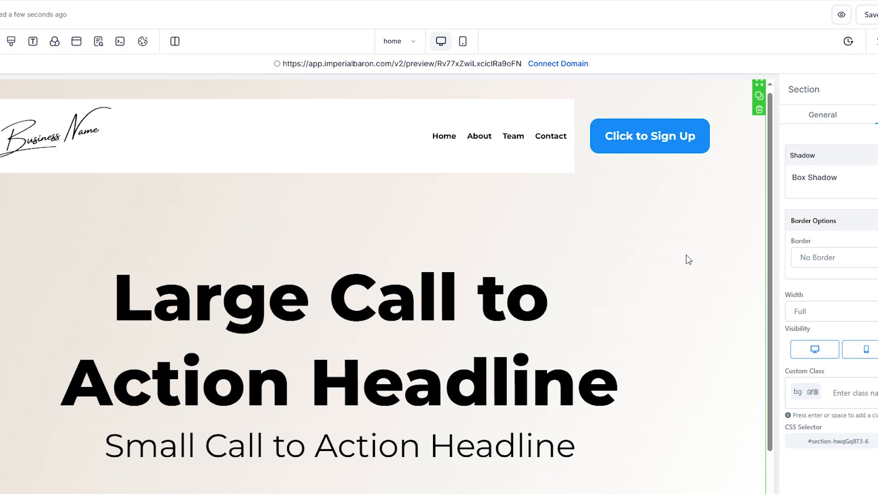
scroll(689, 259, "down", 1)
scroll(688, 260, "up", 1)
scroll(688, 259, "down", 1)
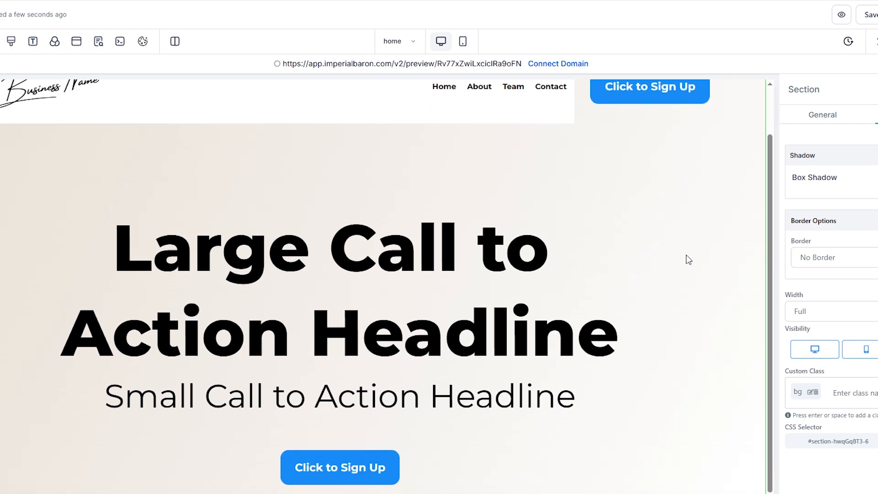
scroll(689, 259, "up", 1)
- Set the navigation menu's background color to transparent
left_click(344, 118)
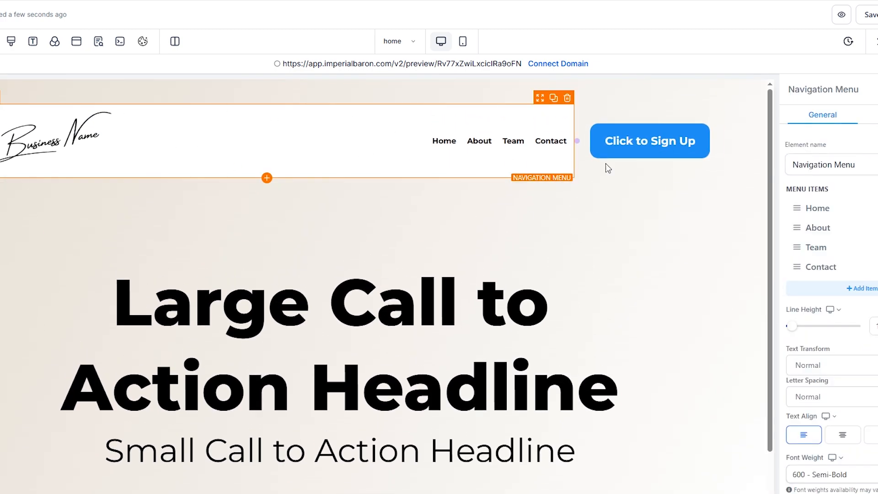
scroll(833, 284, "down", 3)
scroll(845, 337, "down", 10)
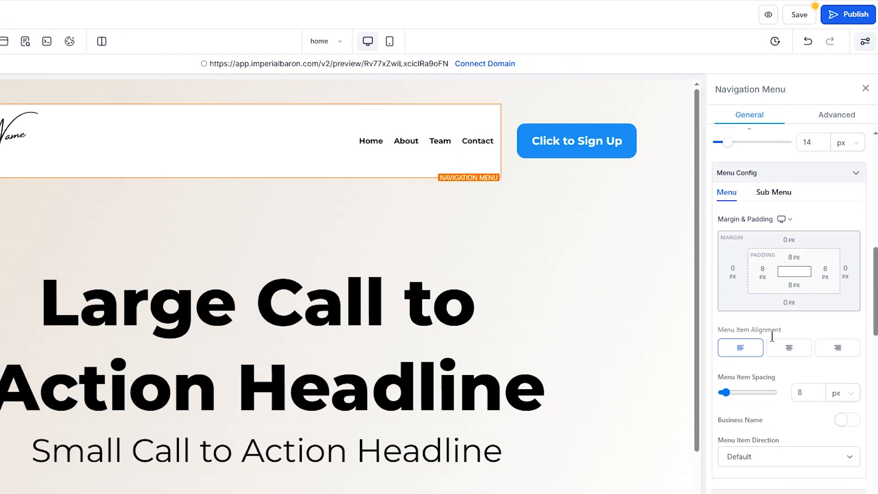
scroll(772, 336, "up", 5)
scroll(787, 338, "down", 15)
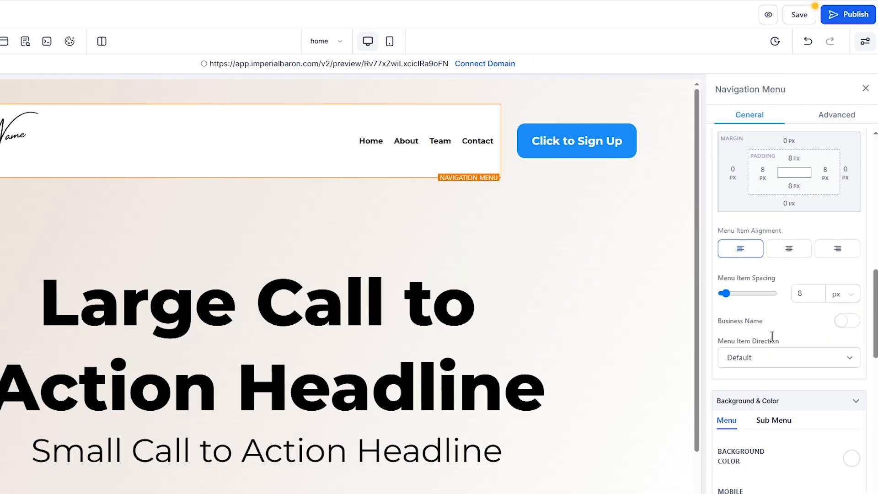
scroll(774, 287, "down", 2)
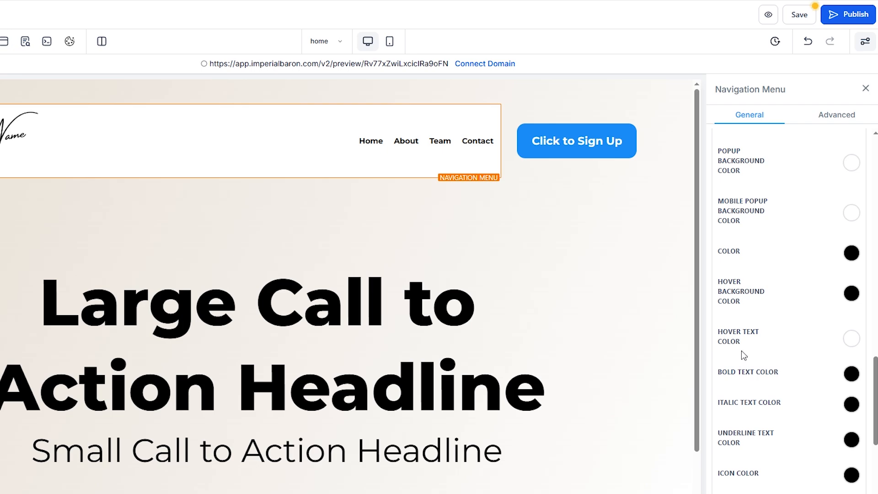
scroll(769, 233, "up", 5)
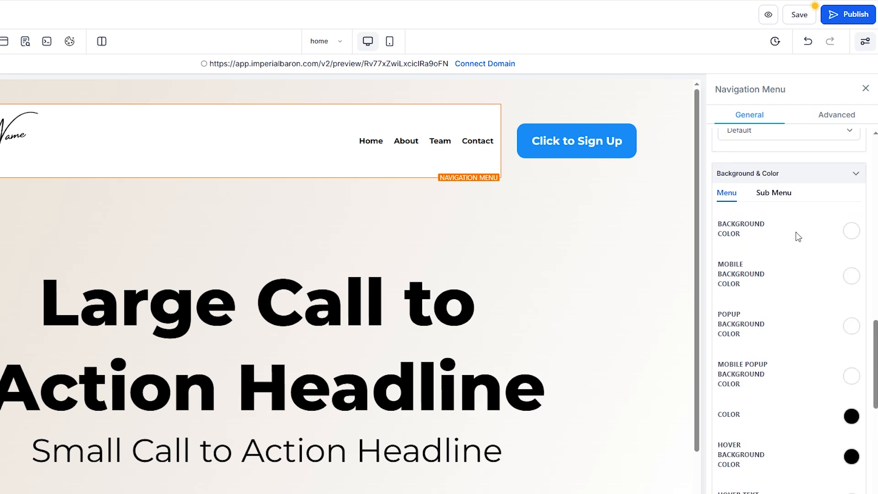
left_click(851, 232)
left_click(770, 306)
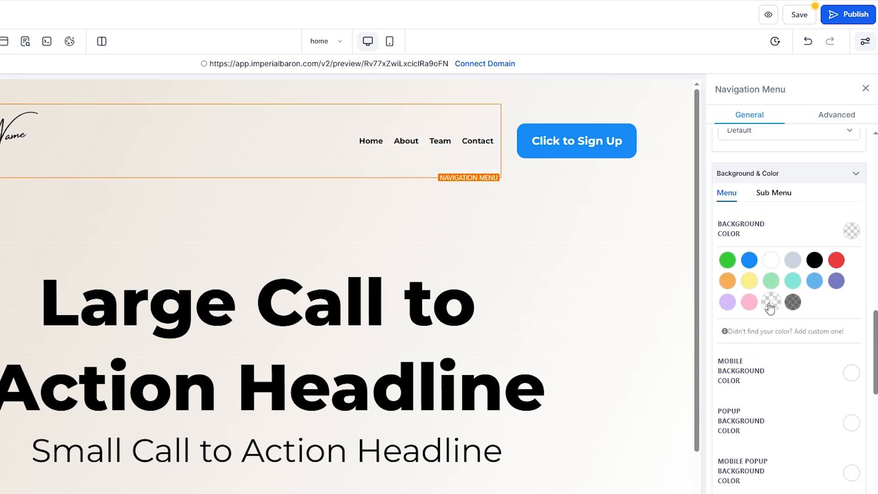
scroll(823, 274, "down", 1)
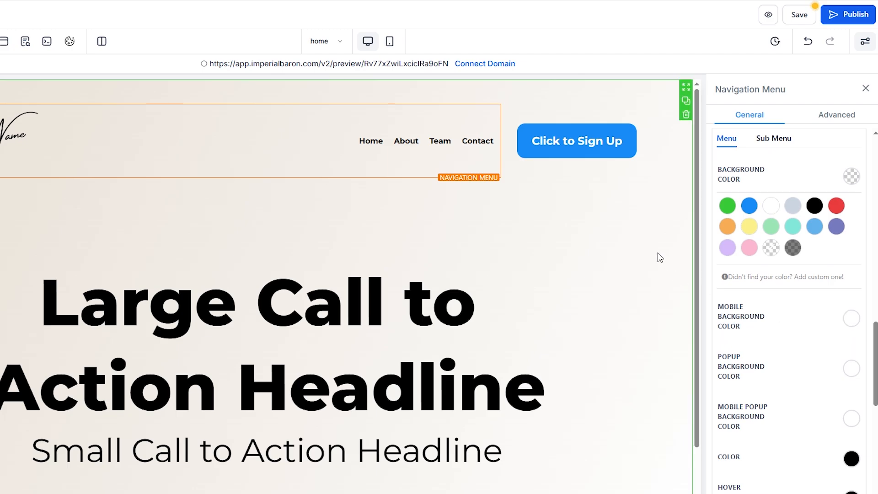
- Set the background color of the header's Click to Sign Up button to black
left_click(559, 275)
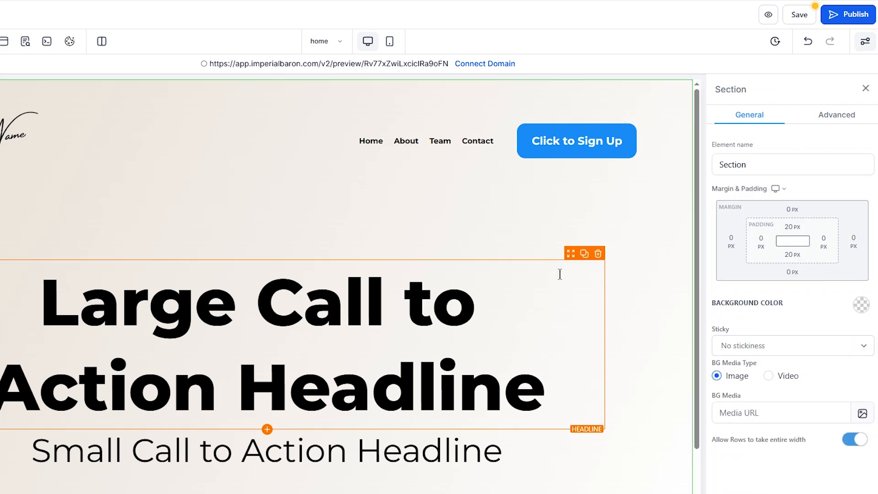
scroll(602, 249, "down", 1)
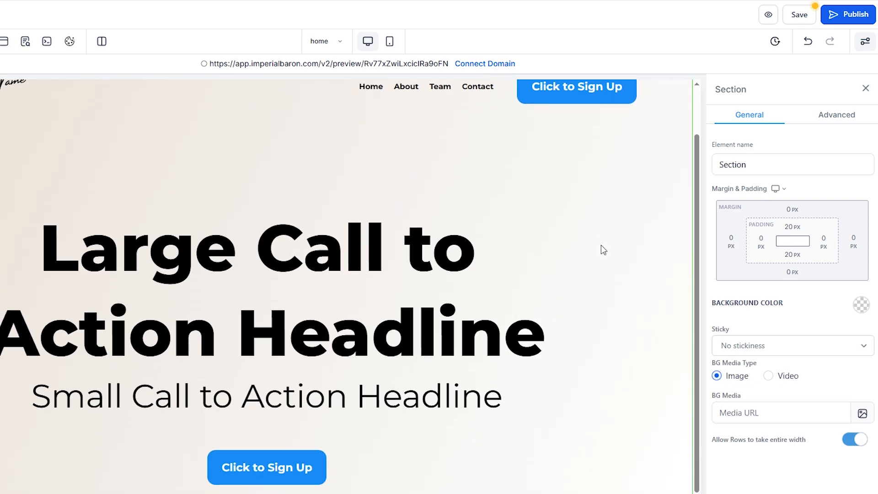
scroll(600, 183, "up", 1)
left_click(598, 143)
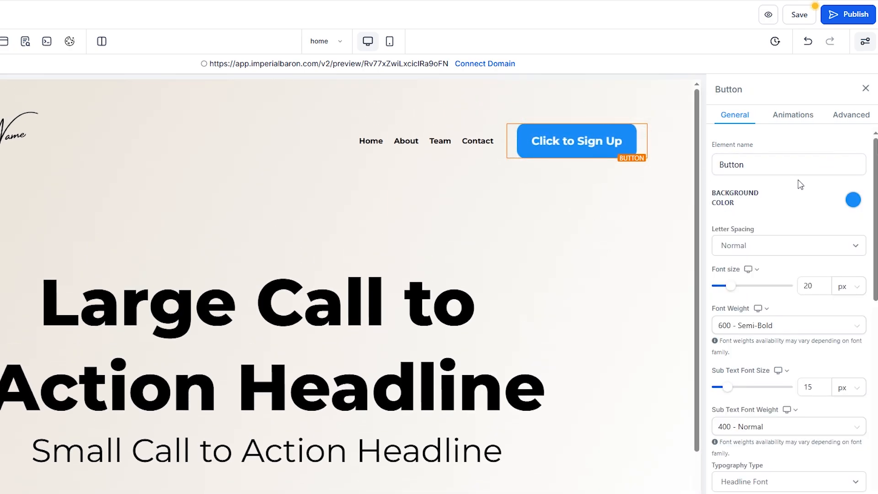
left_click(854, 200)
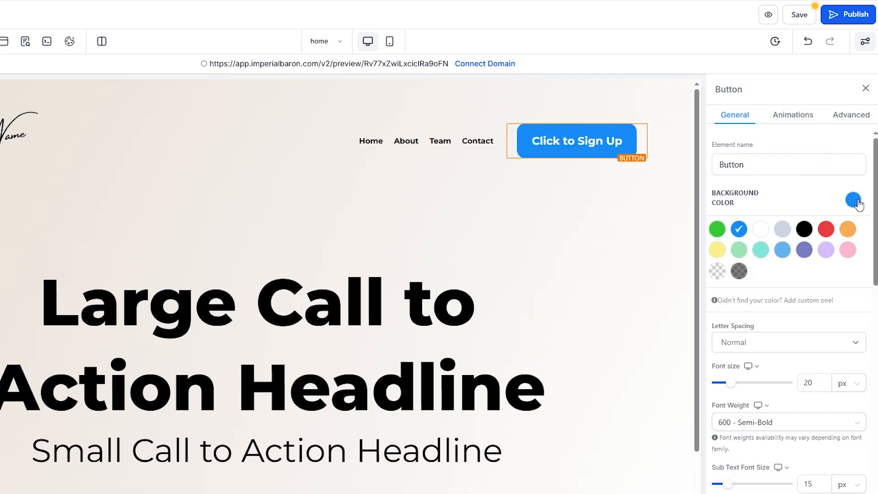
left_click(804, 228)
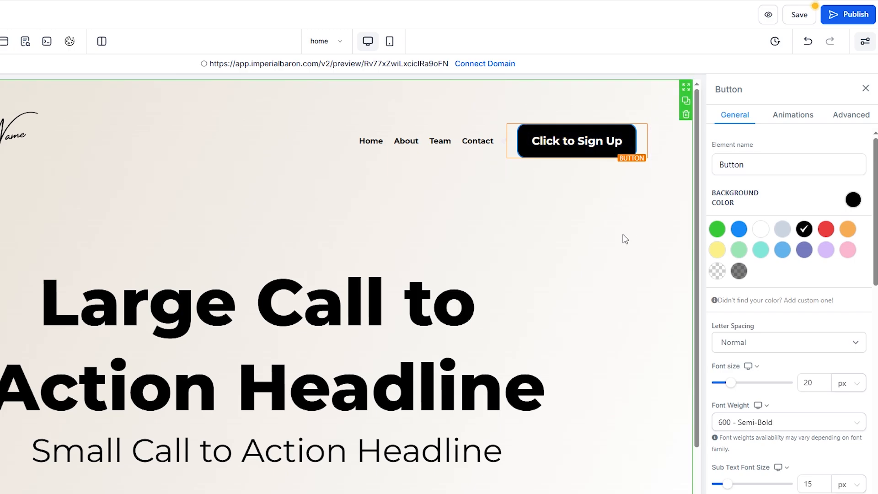
- Set the border color of the header's Click to Sign Up button to black
left_click(851, 116)
scroll(778, 300, "down", 6)
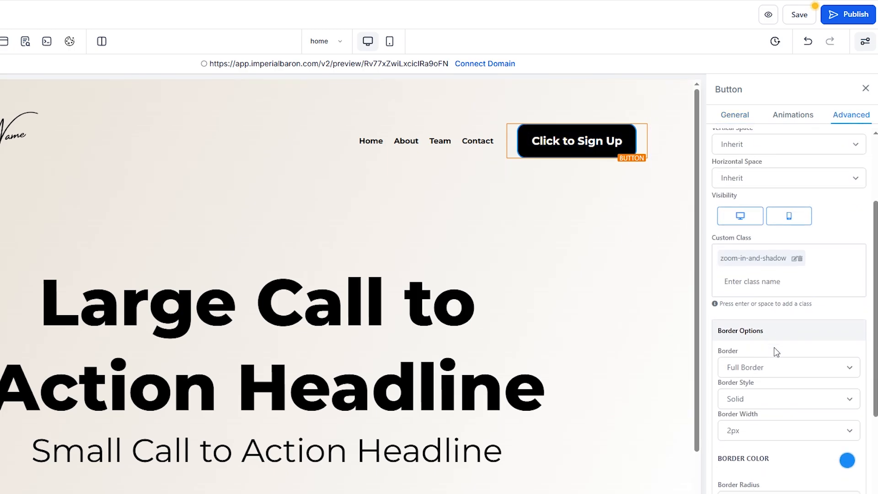
left_click(847, 276)
left_click(810, 299)
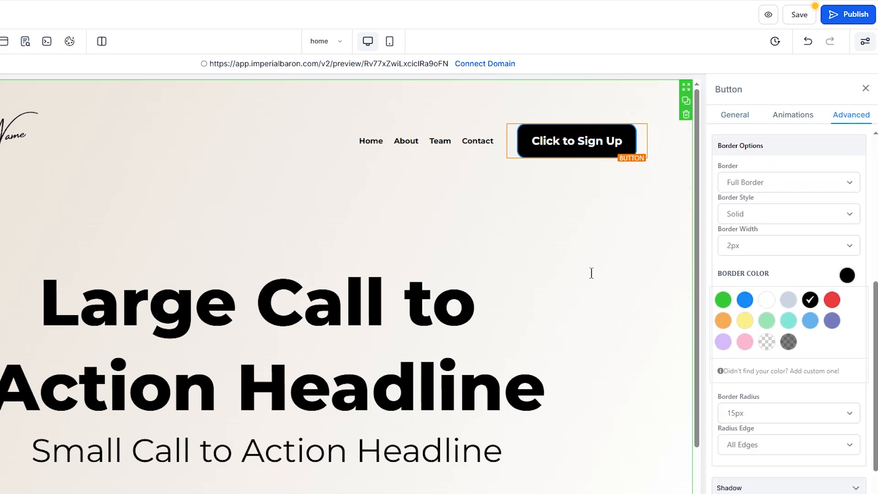
left_click(640, 224)
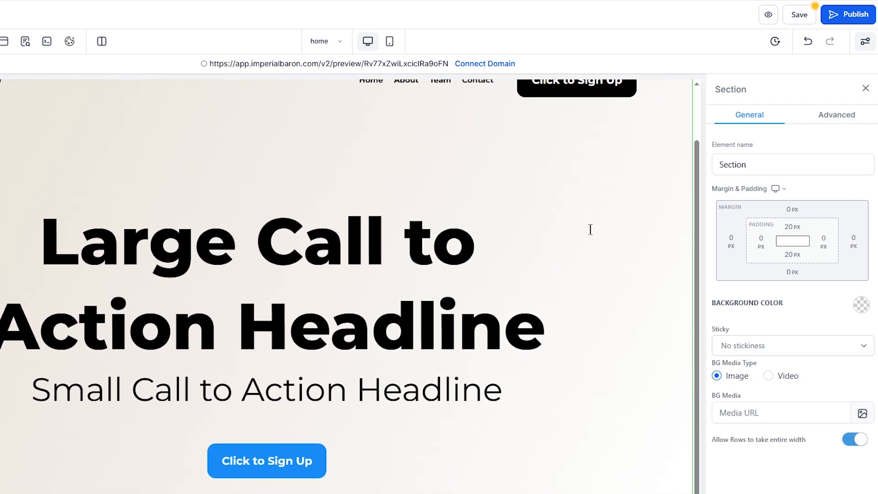
- Set both the background color and the border color of the hero area's Click to Sign Up button to black
scroll(503, 320, "down", 1)
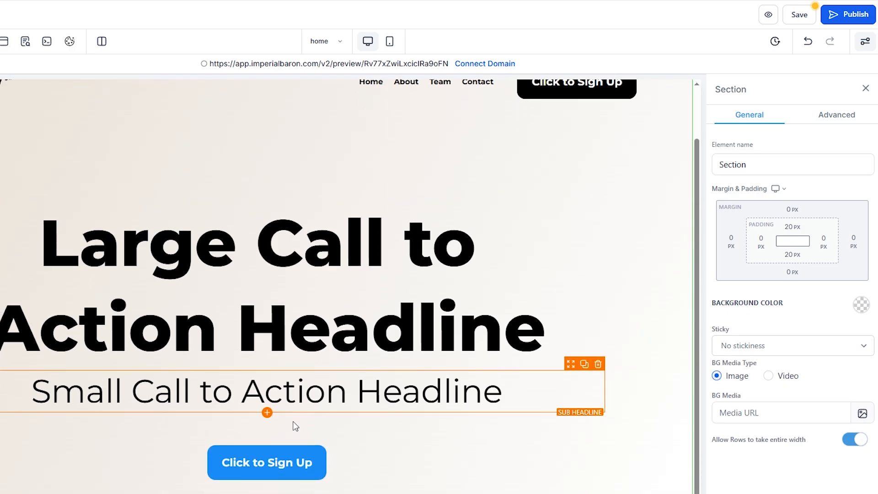
left_click(256, 467)
left_click(845, 206)
left_click(804, 229)
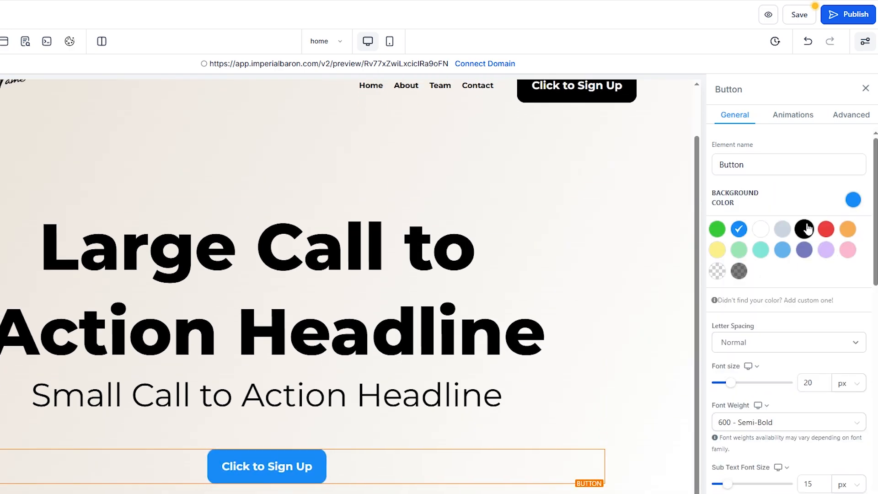
left_click(848, 116)
scroll(796, 341, "down", 5)
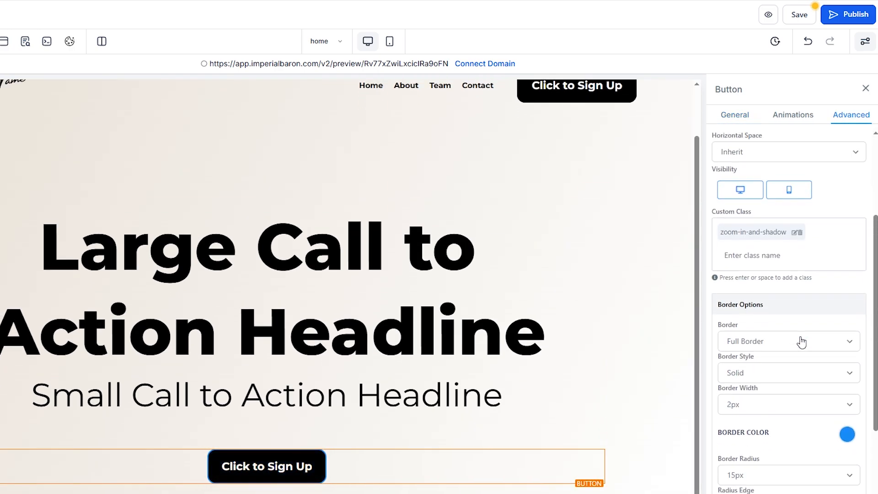
left_click(848, 358)
left_click(810, 383)
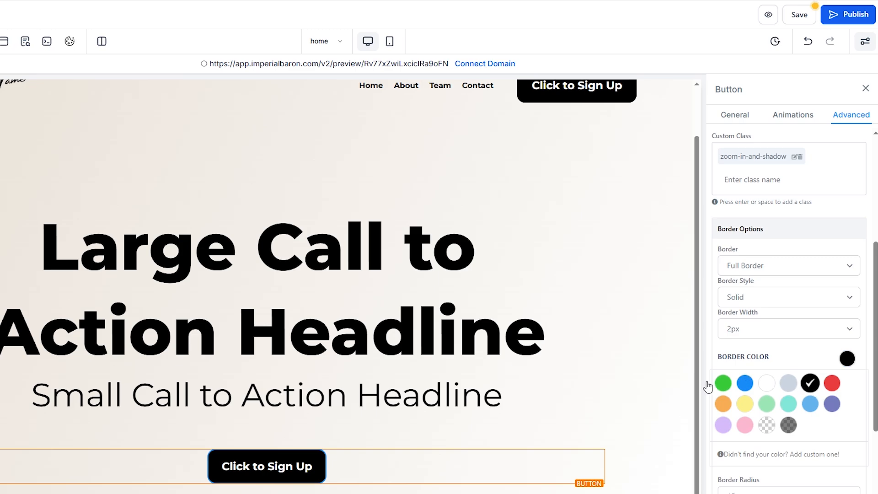
- Save the page and check its headline and buttons in the page preview
left_click(540, 361)
left_click(796, 9)
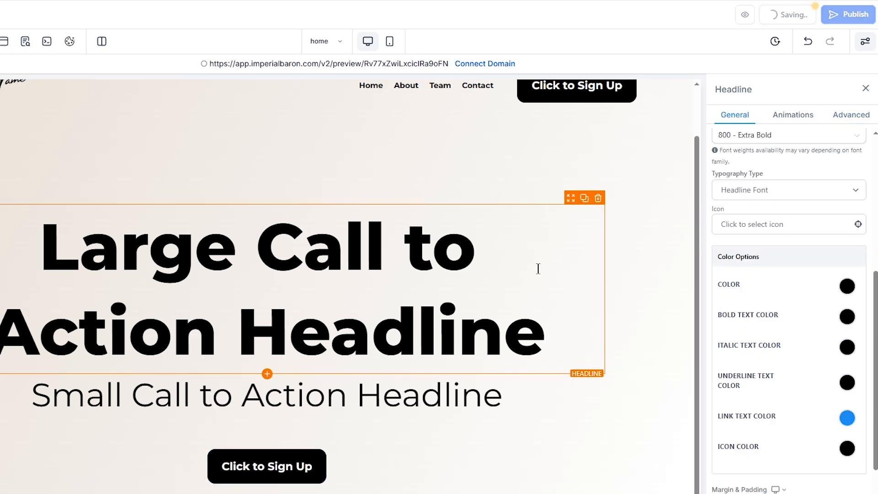
scroll(594, 350, "up", 1)
scroll(594, 351, "down", 1)
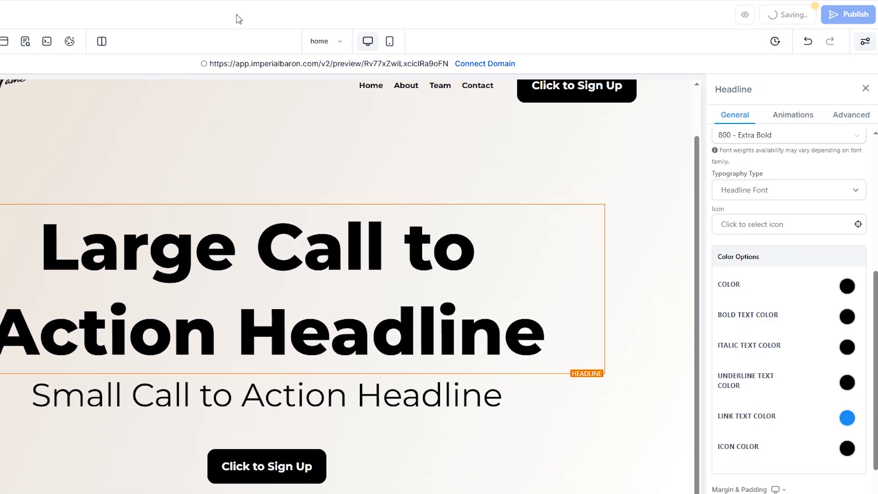
left_click(234, 1)
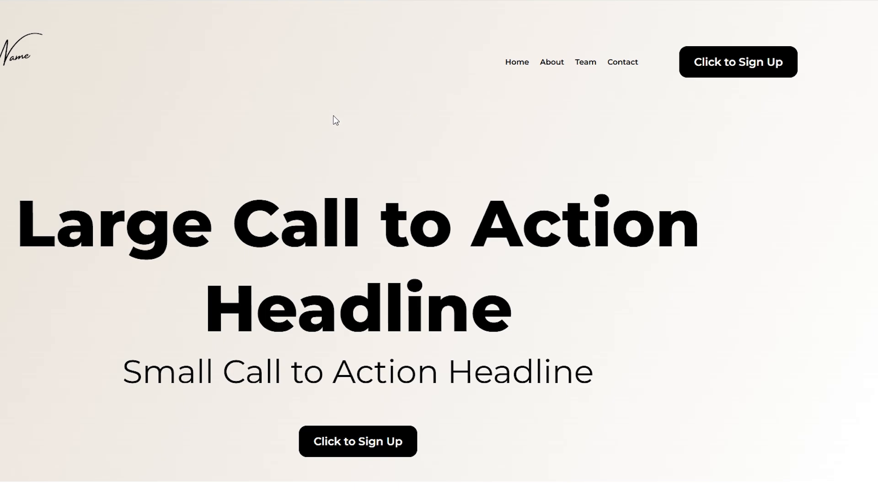
mouse_move(236, 225)
left_mouse_down()
mouse_move(693, 242)
mouse_move(234, 226)
left_mouse_up()
left_click(752, 252)
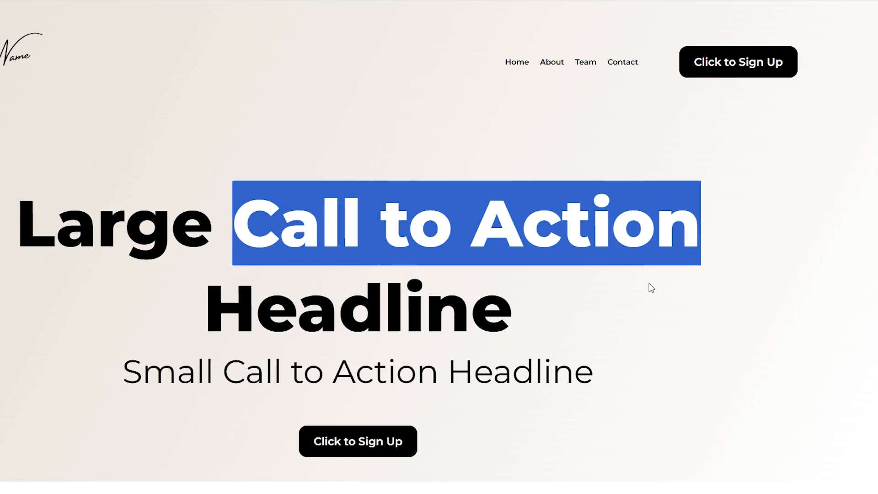
left_click(652, 293)
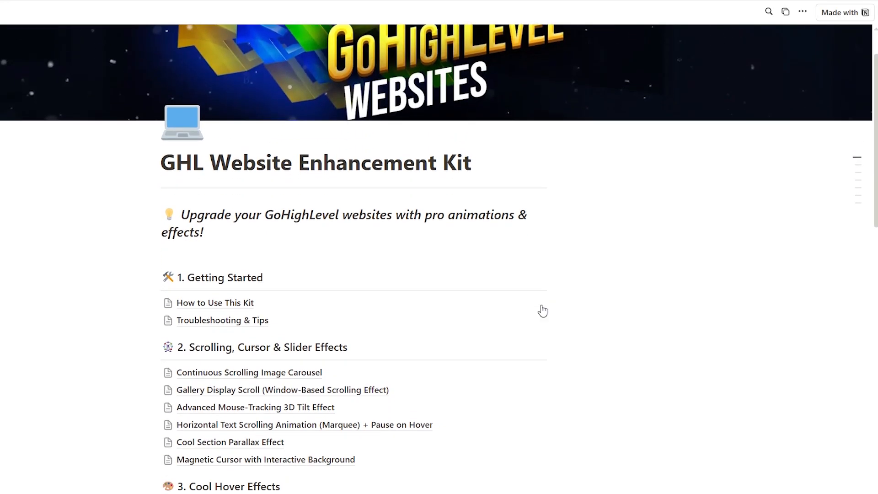
- Switch to the GHL Website Enhancement Kit page in Notion and look through its list of effects
scroll(563, 320, "down", 1)
scroll(584, 333, "down", 2)
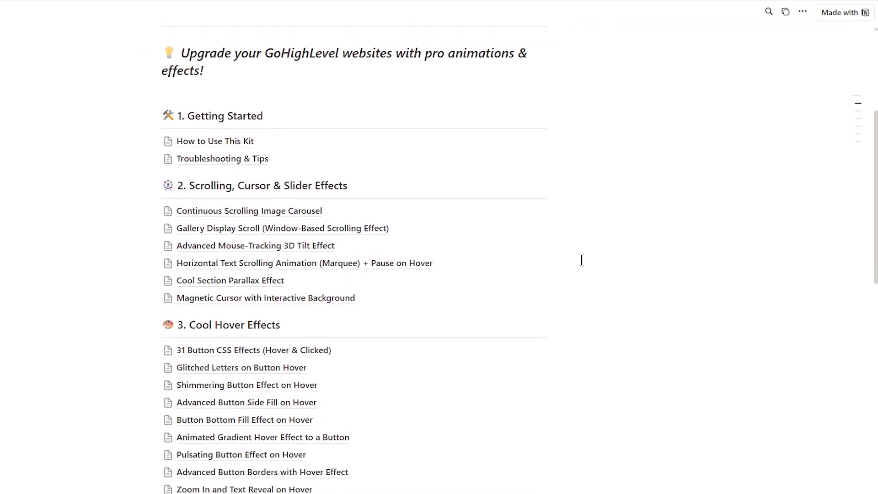
scroll(590, 239, "down", 7)
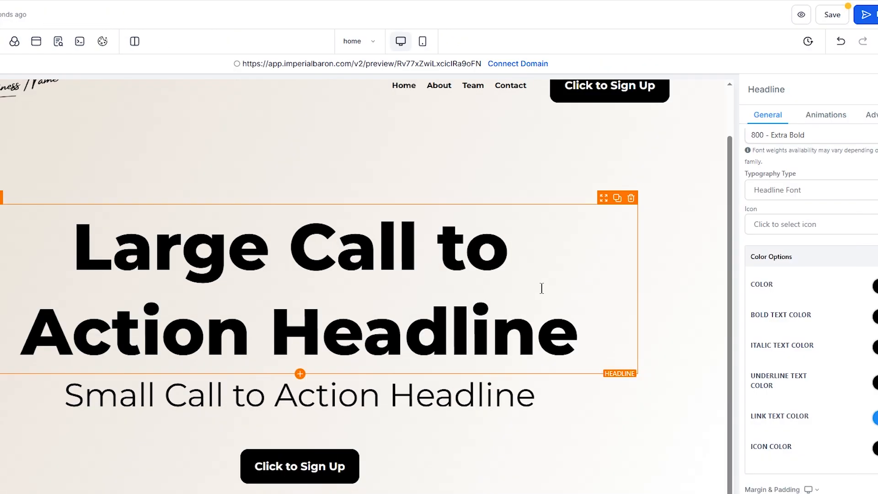
- Add the custom class highlight-text to the large headline in the page builder
left_click(603, 263)
left_click(872, 114)
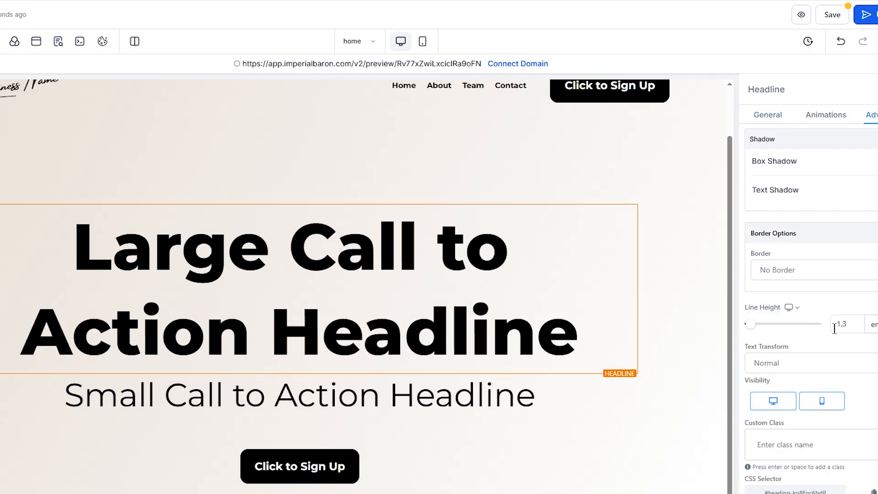
left_click(778, 434)
type("highlight-text")
key("Return")
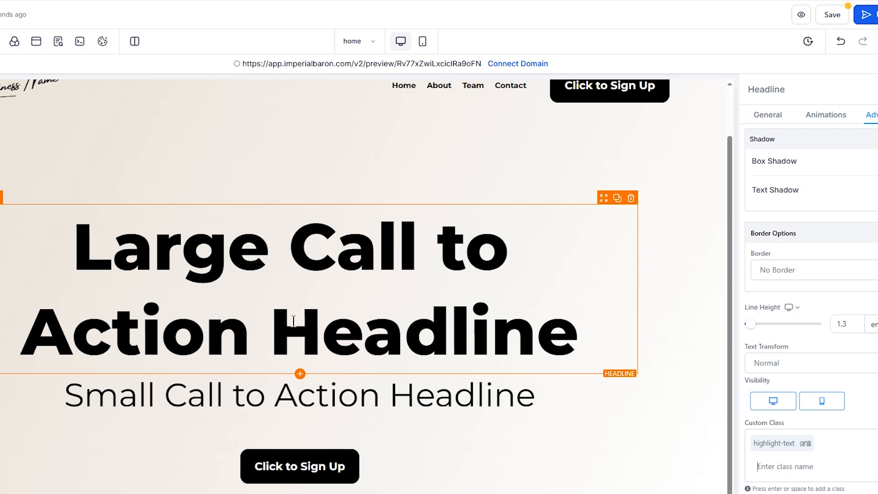
- Make the word "Headline" in the large headline bold to apply the highlight style to it
left_click_drag(277, 332, 578, 326)
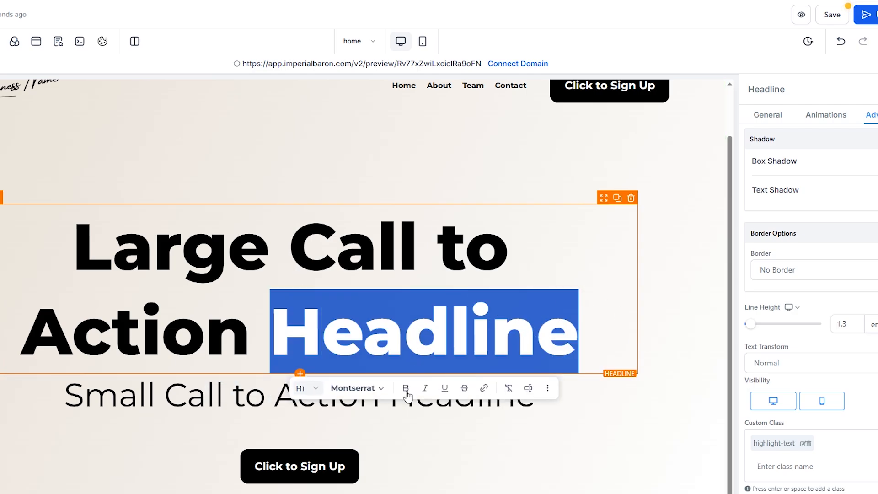
left_click(686, 330)
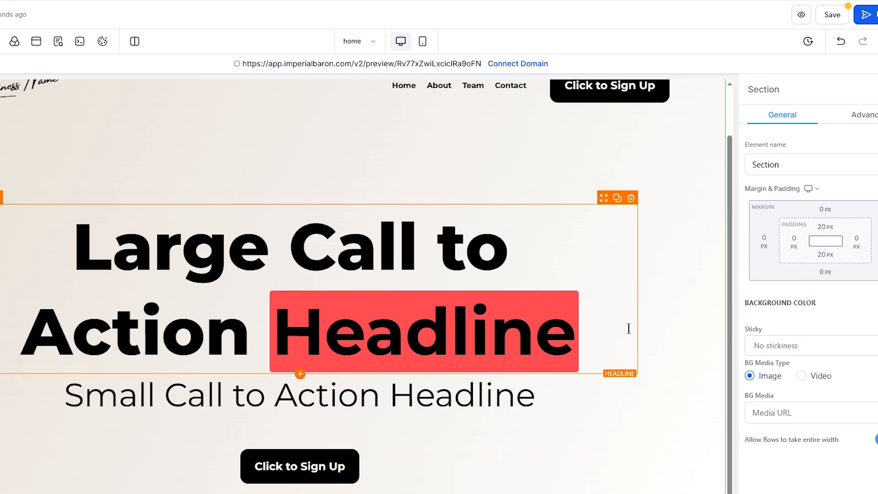
scroll(628, 329, "down", 1)
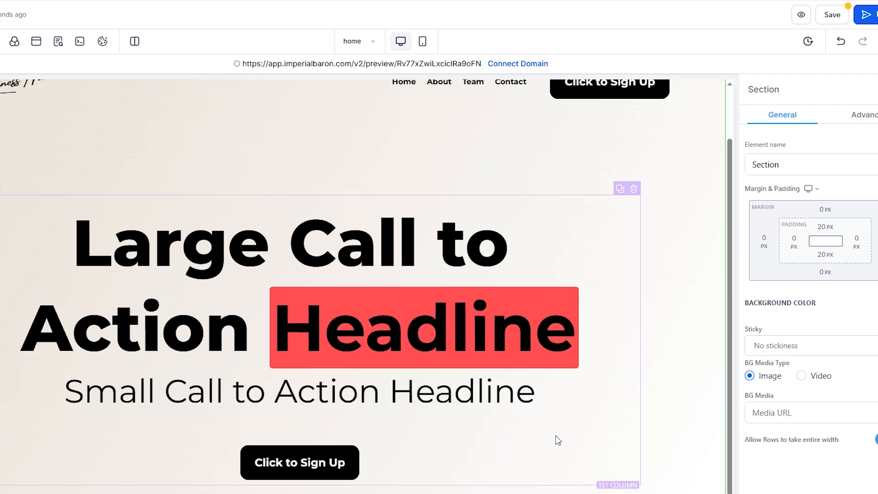
left_click(576, 449)
- Set the large headline's bold text color to white
left_click(490, 341)
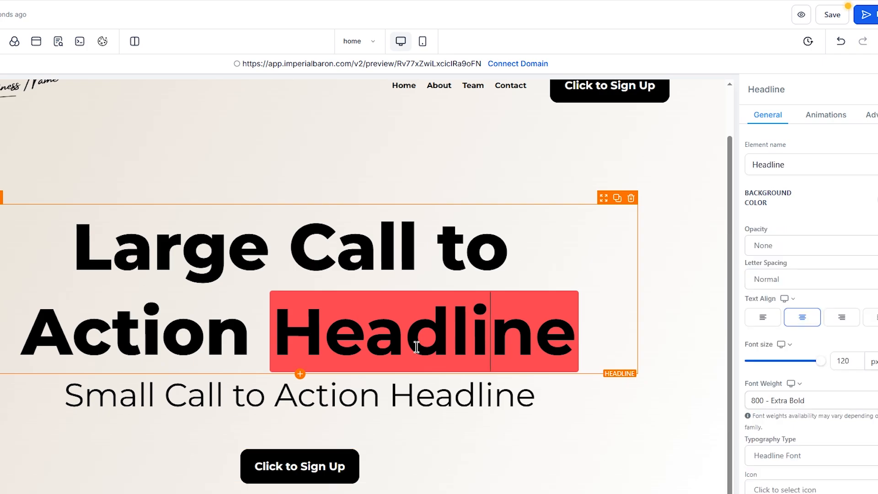
double_click(565, 336)
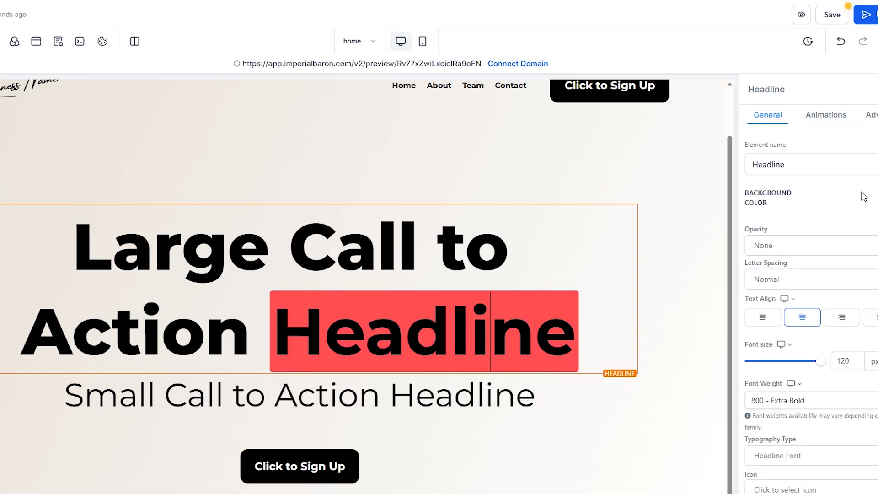
scroll(832, 242, "down", 8)
scroll(802, 279, "up", 2)
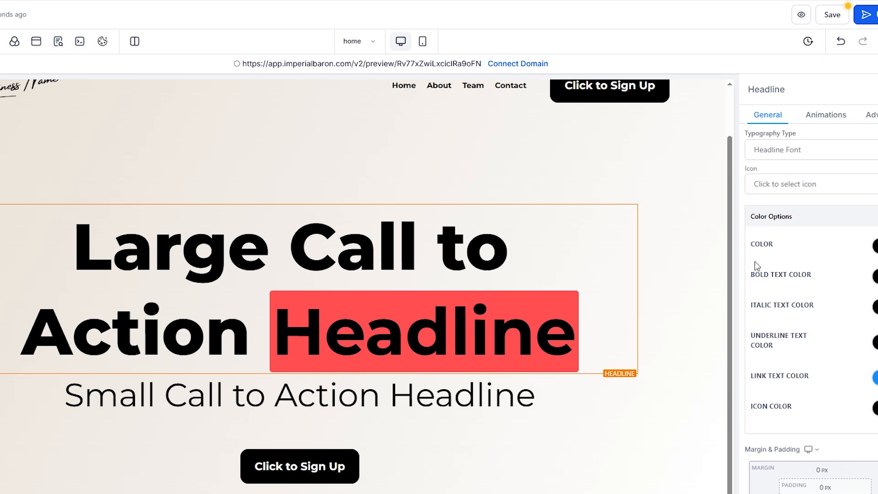
left_click(805, 277)
left_click(804, 306)
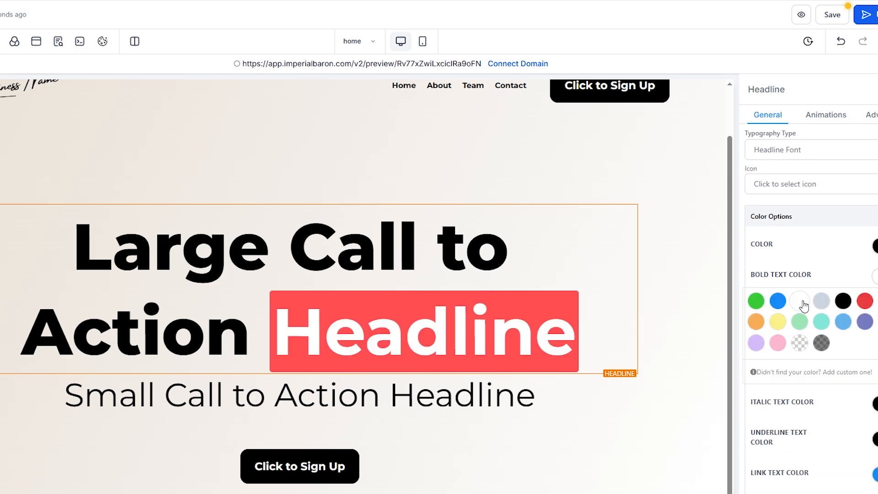
left_click(680, 308)
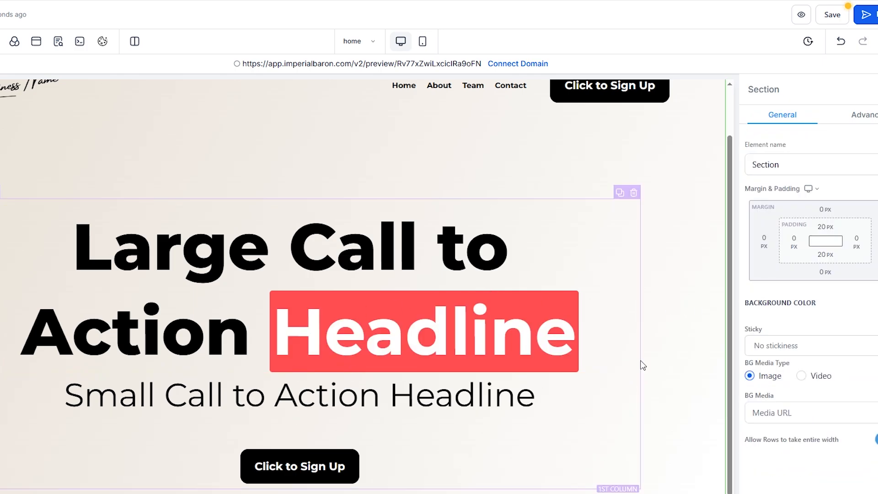
- Pick the orange shade #E09B6A in the section's custom background color picker, copy its hex code and leave without adding the color
scroll(565, 351, "up", 1)
scroll(567, 352, "down", 1)
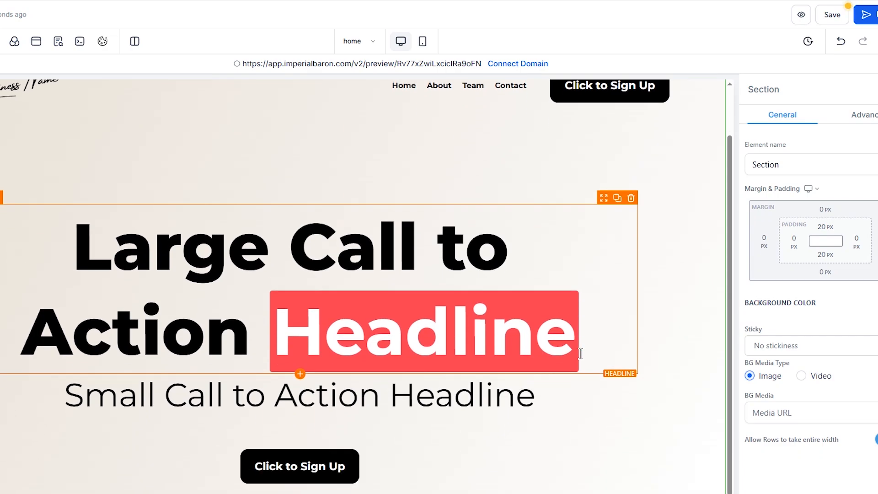
scroll(662, 365, "up", 1)
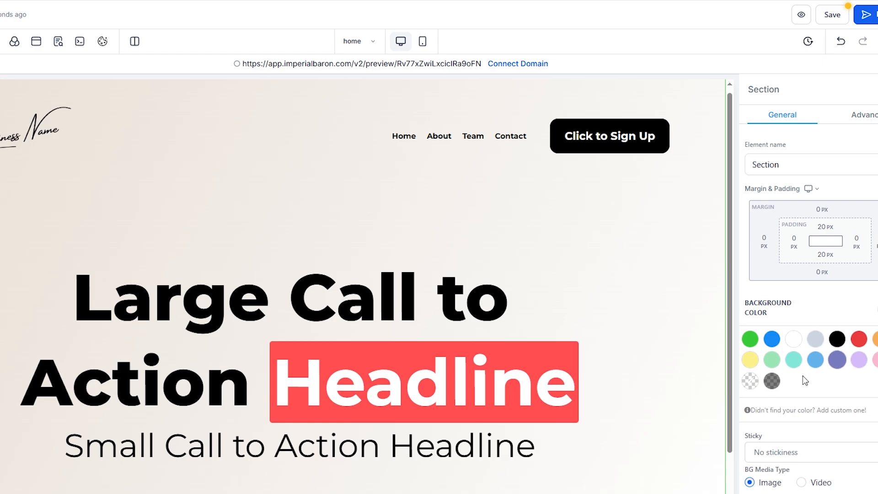
left_click(841, 410)
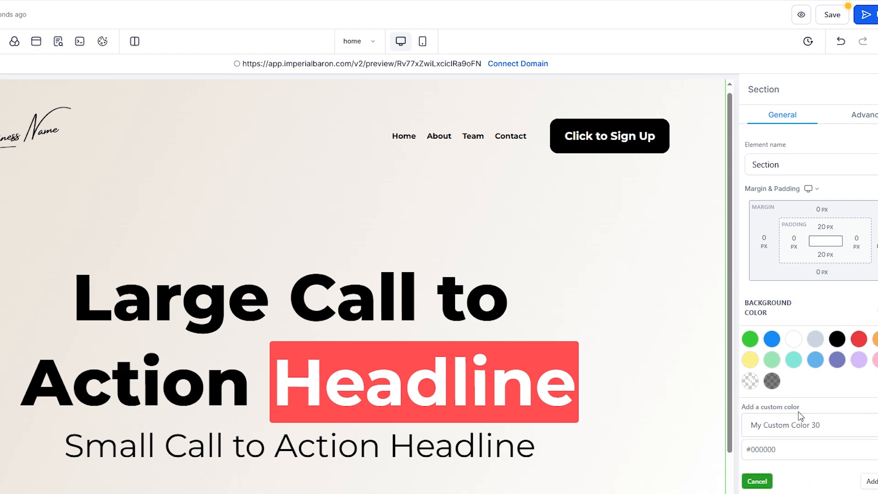
scroll(779, 407, "down", 4)
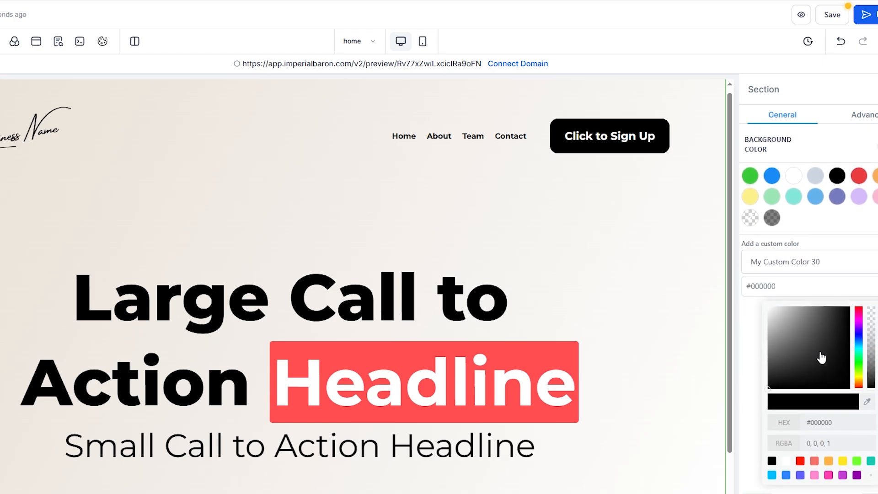
left_click(859, 384)
left_click(812, 316)
mouse_move(813, 319)
left_mouse_down()
mouse_move(806, 314)
mouse_move(824, 314)
mouse_move(811, 317)
left_mouse_up()
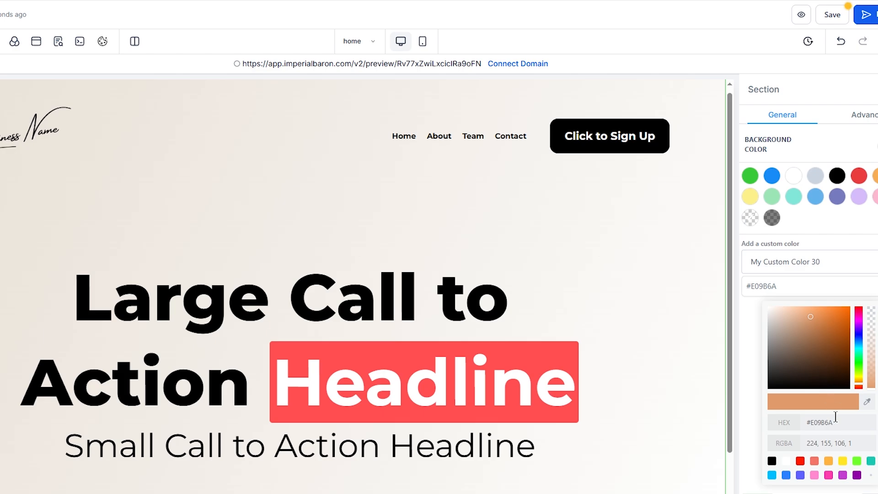
left_click_drag(836, 421, 807, 419)
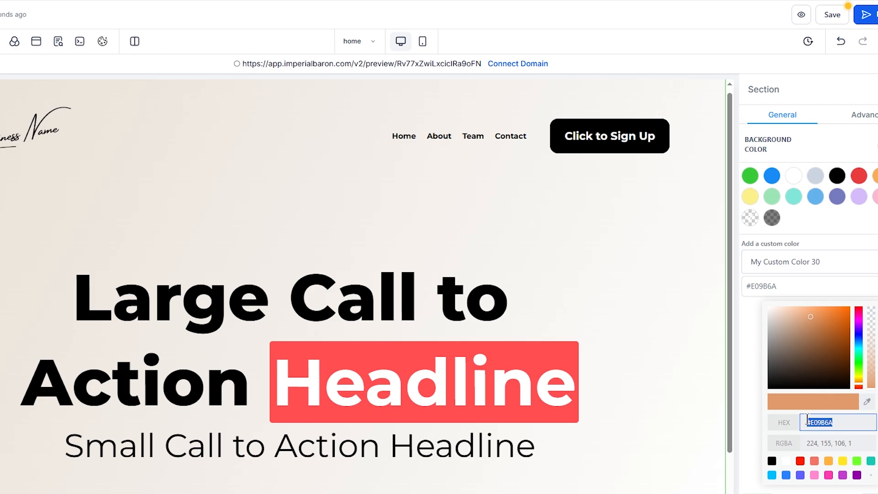
left_click(758, 493)
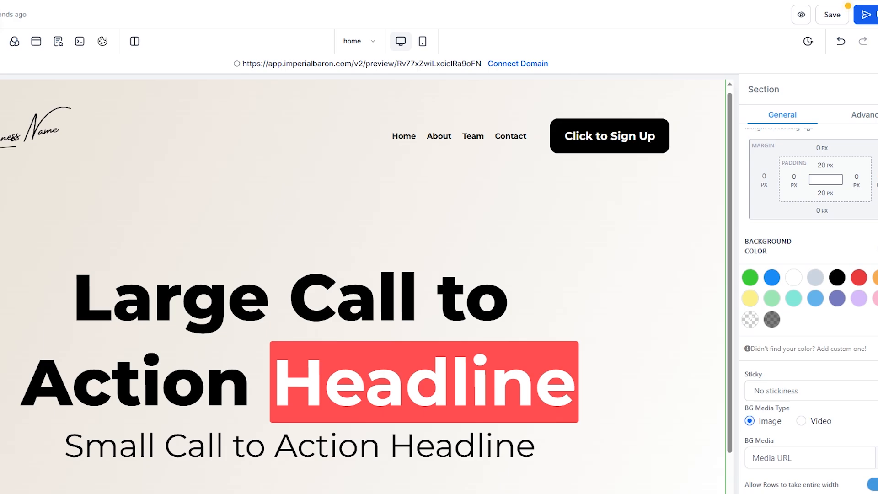
- Change the highlight color behind the word "Headline" to #E09B6A and save the page
left_click(501, 298)
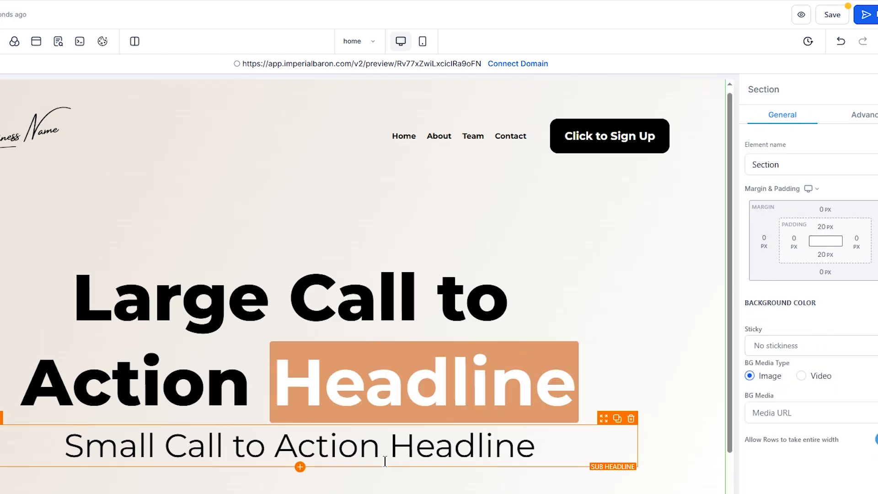
scroll(592, 372, "down", 1)
scroll(592, 372, "down", 1)
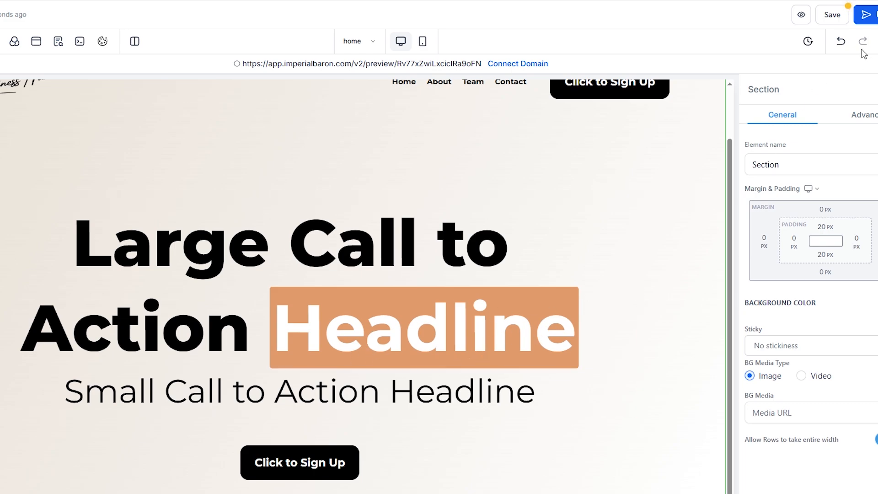
left_click(837, 11)
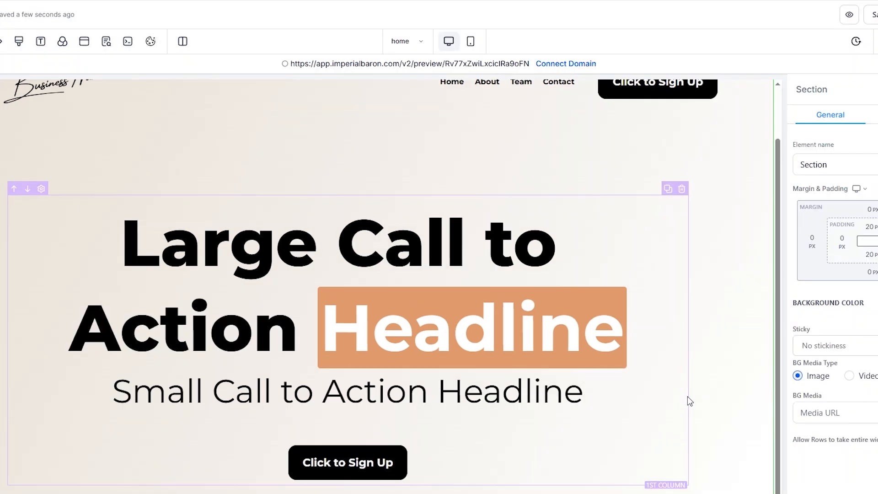
scroll(748, 325, "up", 1)
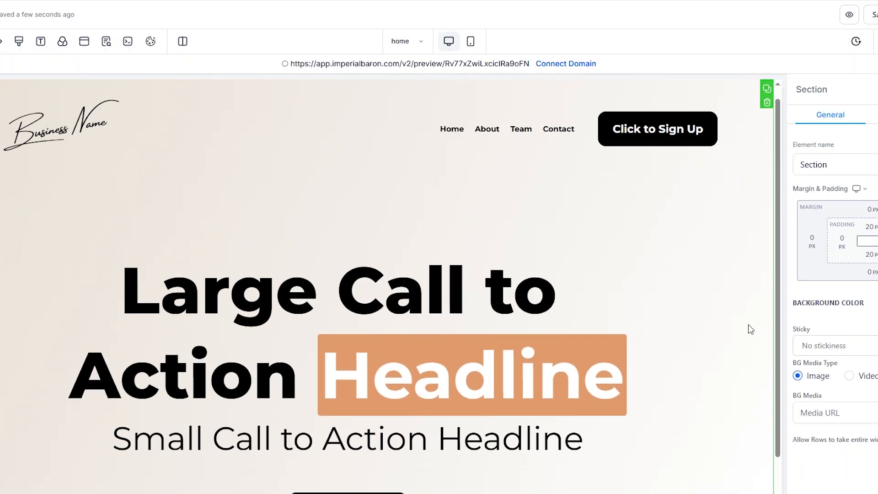
- Set the hero section's left and right margins to 40 px
scroll(749, 325, "down", 1)
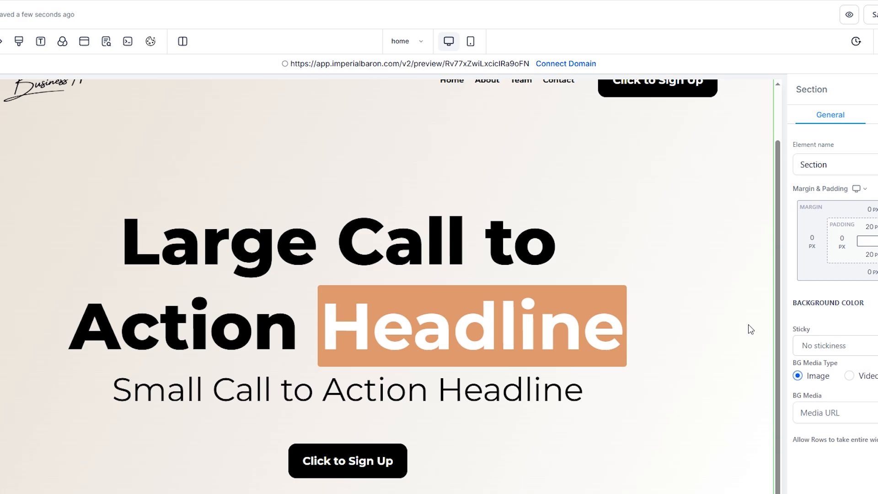
scroll(718, 345, "up", 1)
scroll(718, 344, "down", 1)
scroll(672, 276, "up", 1)
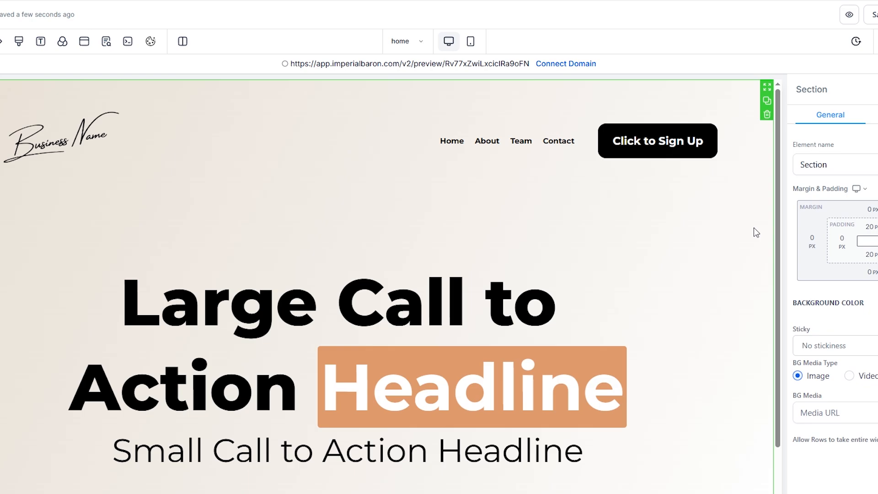
left_click(812, 239)
left_click(792, 313)
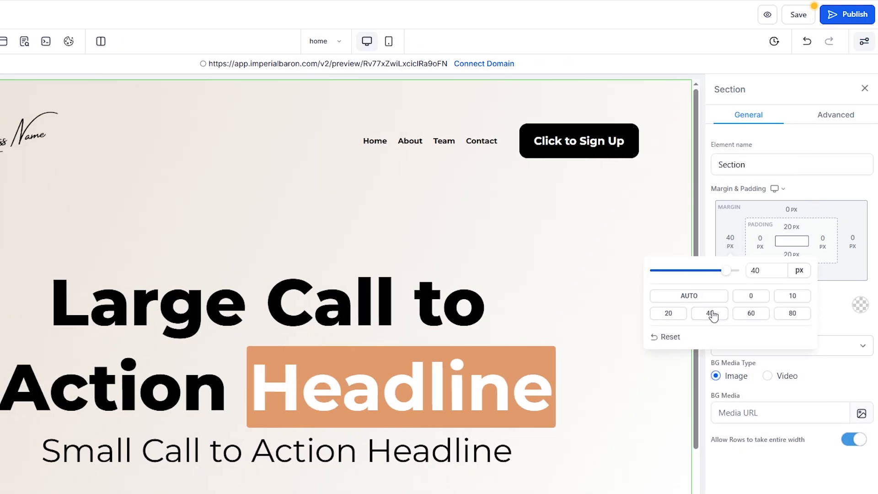
left_click(852, 241)
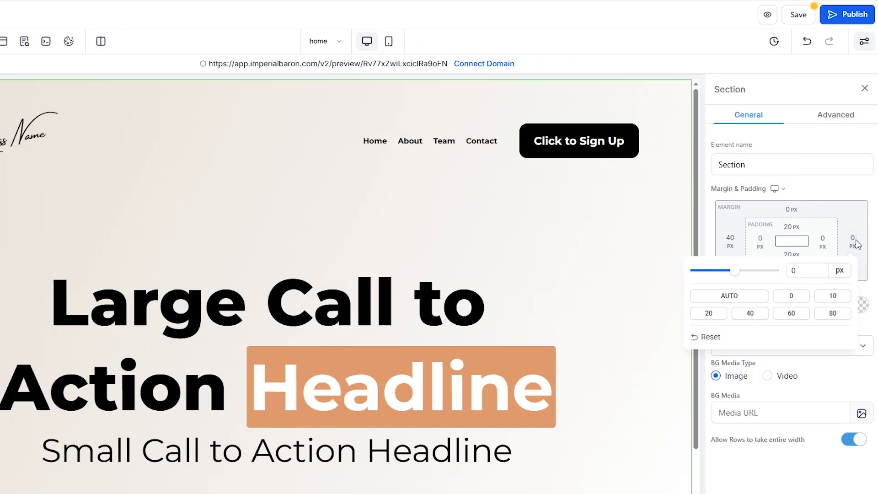
left_click(753, 314)
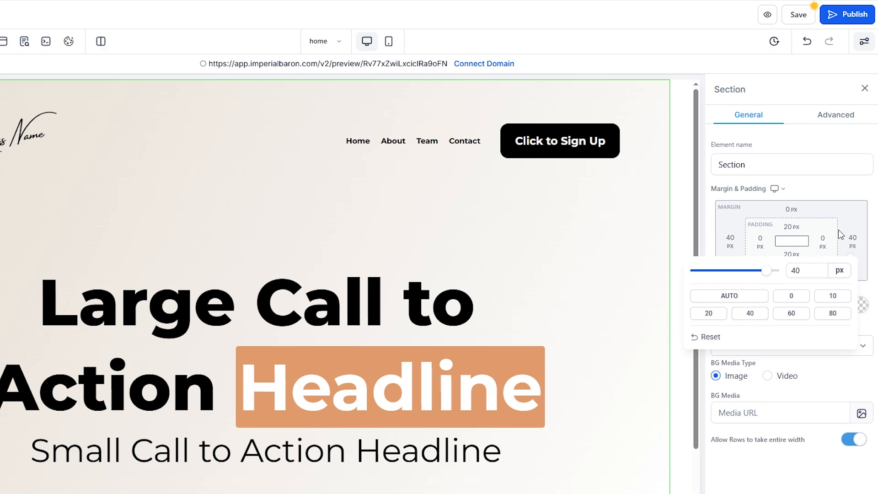
left_click(666, 217)
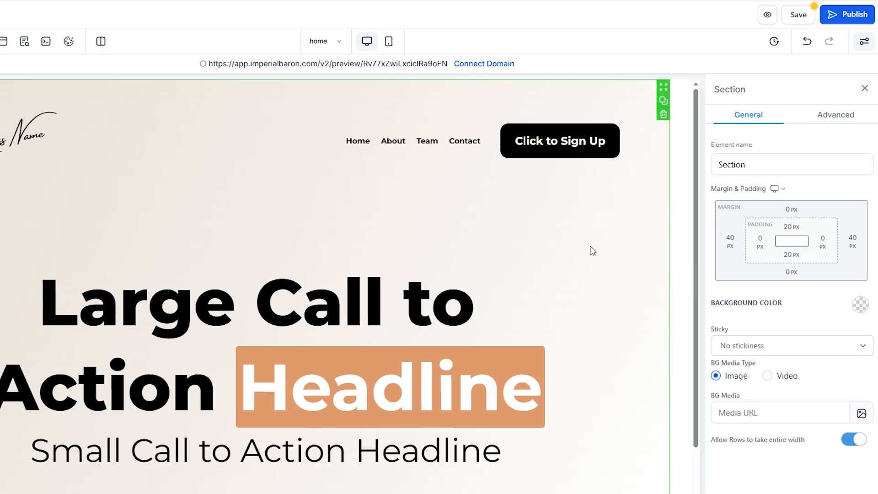
- Add a bottom border to the hero section and set its border radius to 50 px
scroll(593, 251, "down", 2)
left_click(834, 120)
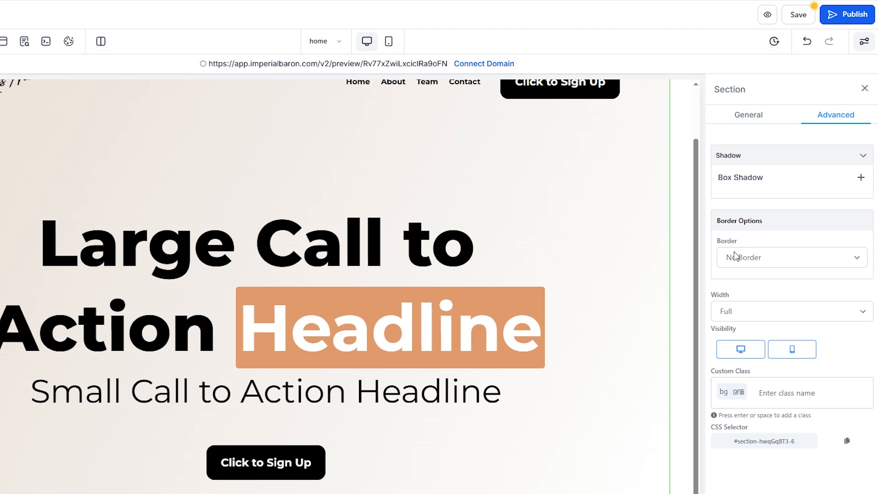
left_click(762, 259)
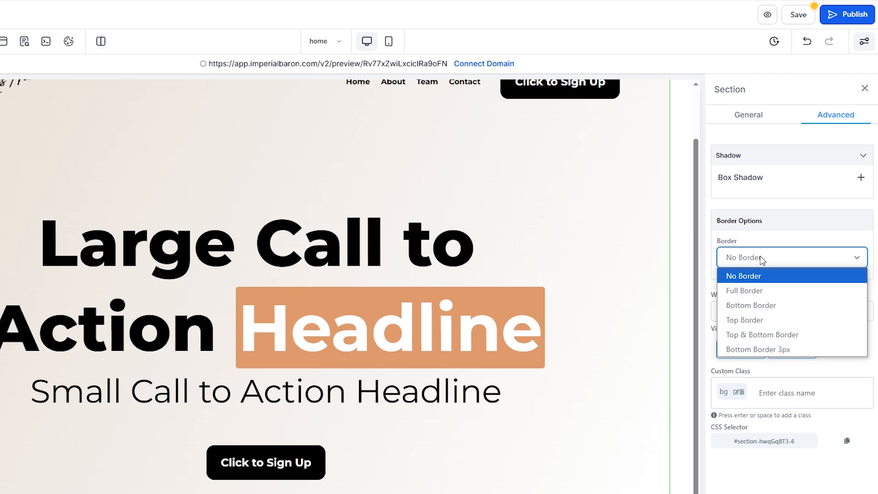
left_click(768, 303)
left_click(750, 392)
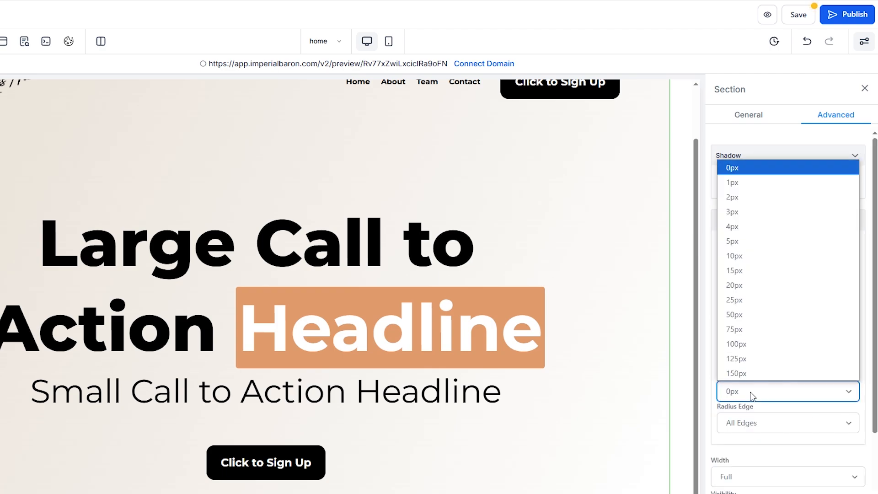
left_click(750, 345)
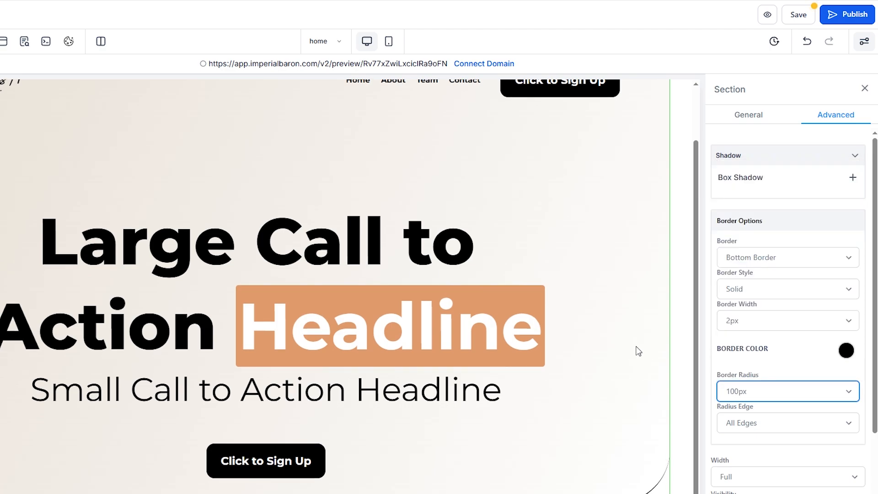
left_click(743, 390)
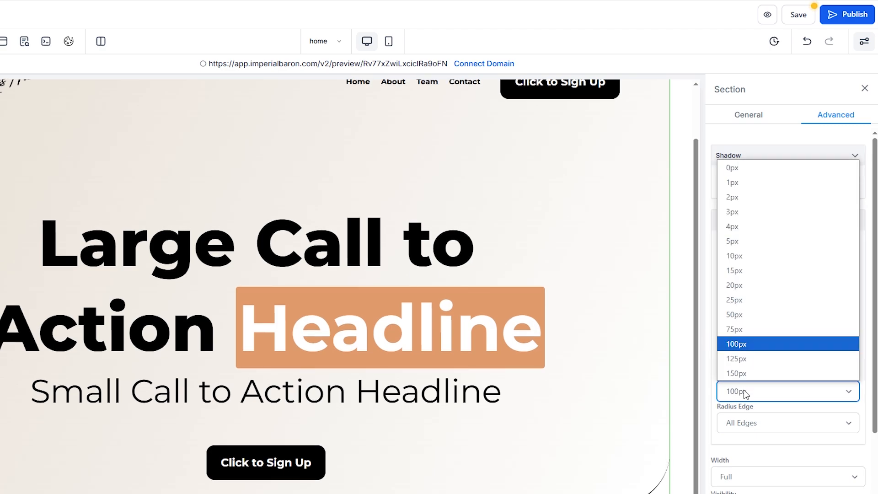
left_click(745, 316)
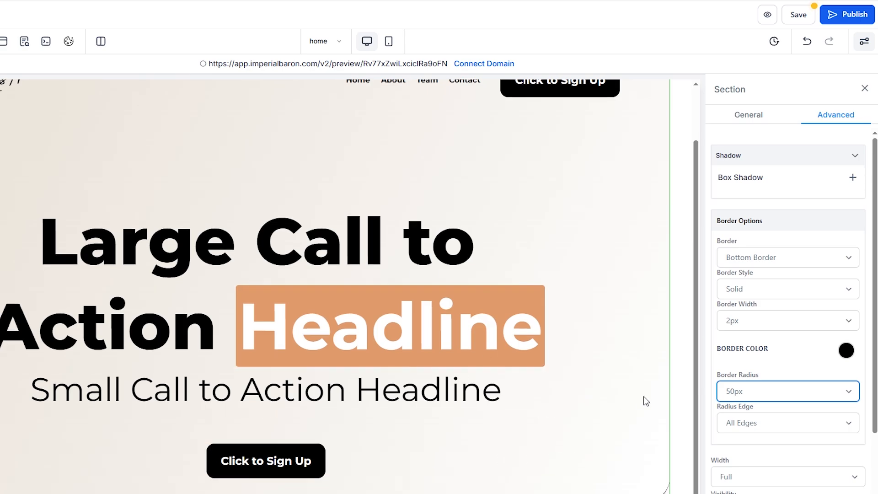
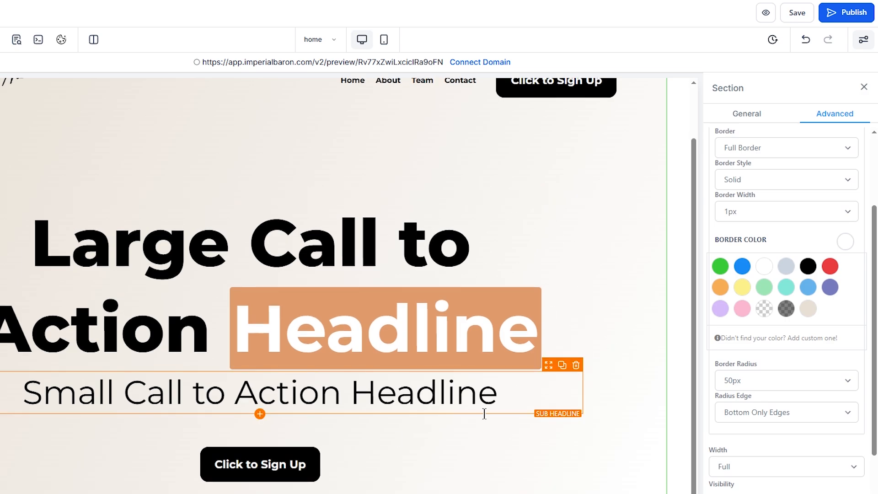
- Add a one-column row with a headline to the empty section under the hero, and a four-column row beneath it
scroll(341, 451, "down", 1)
left_click(256, 492)
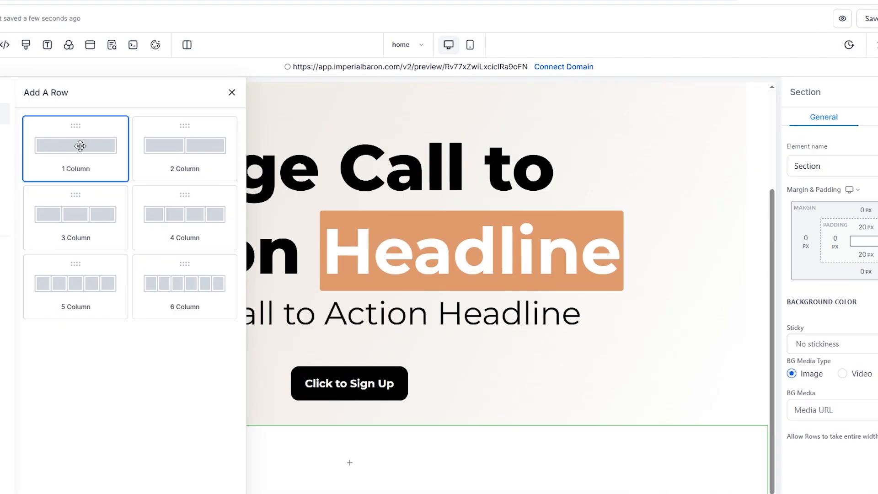
left_click(80, 145)
left_click(349, 453)
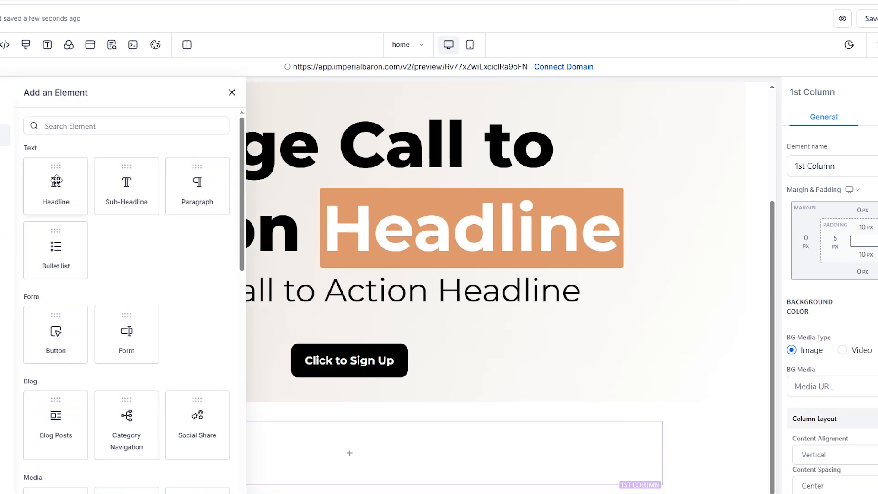
left_click(56, 181)
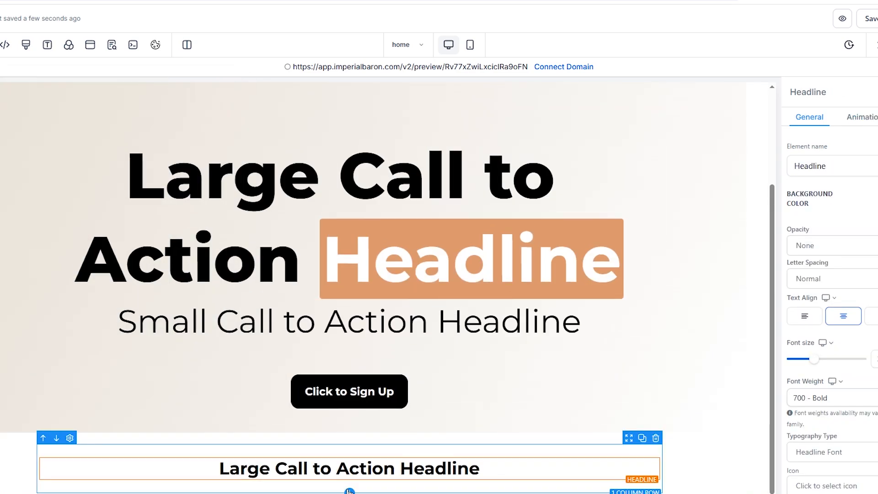
left_click(349, 491)
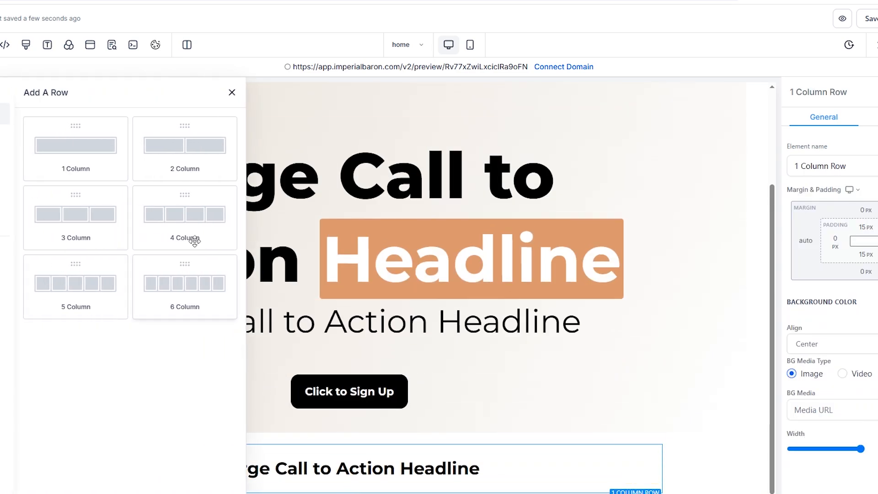
left_click(181, 218)
- Left-align the new section's headline, enlarge its font and set its weight to 800 - Extra Bold
left_click(303, 388)
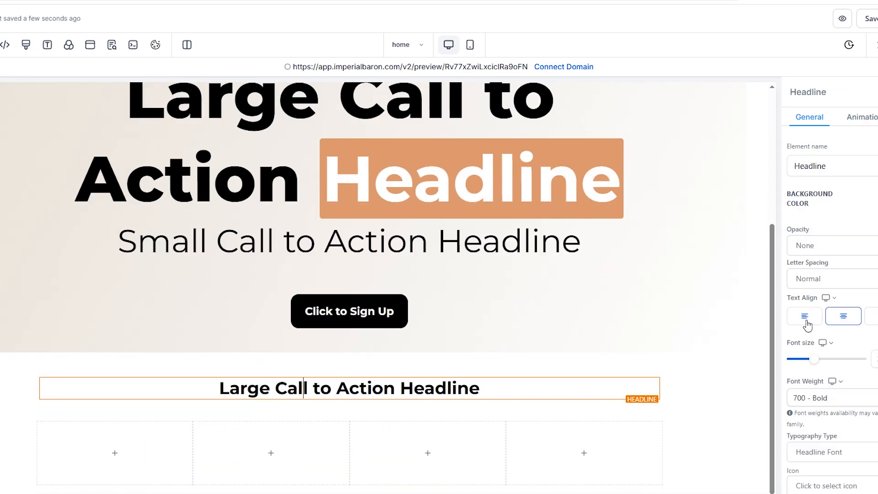
left_click(806, 318)
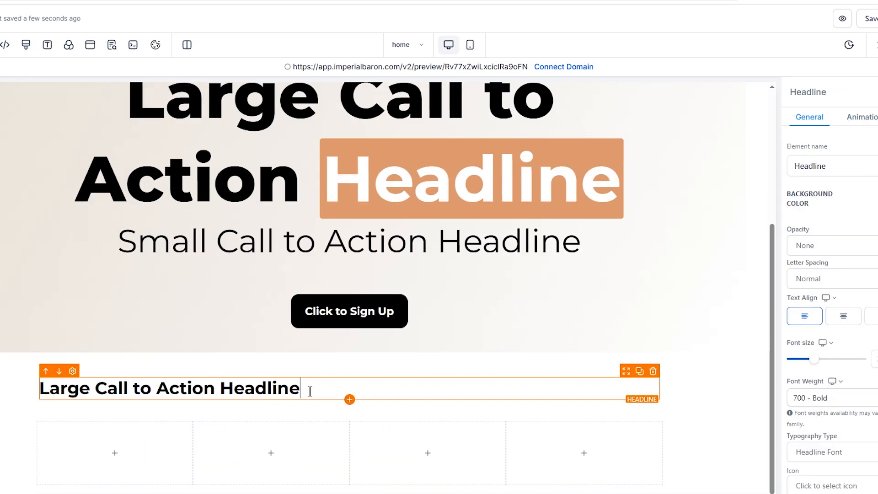
left_click_drag(818, 366, 835, 367)
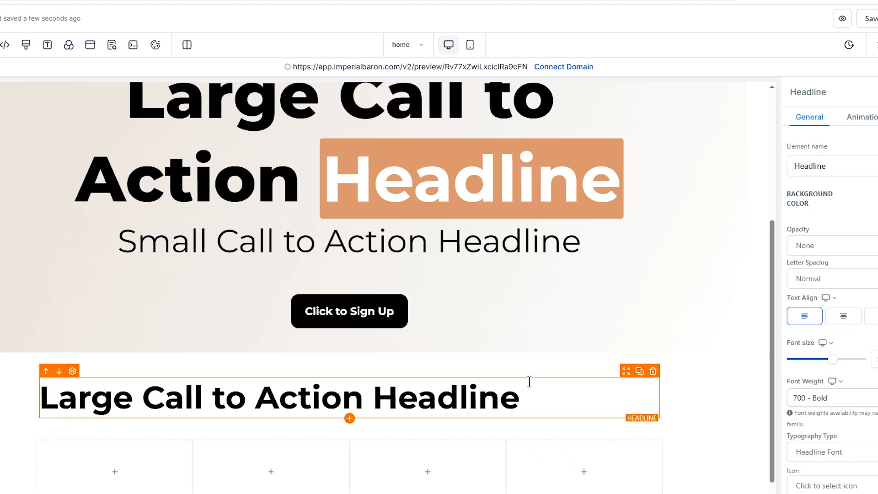
left_click(851, 404)
scroll(854, 440, "down", 2)
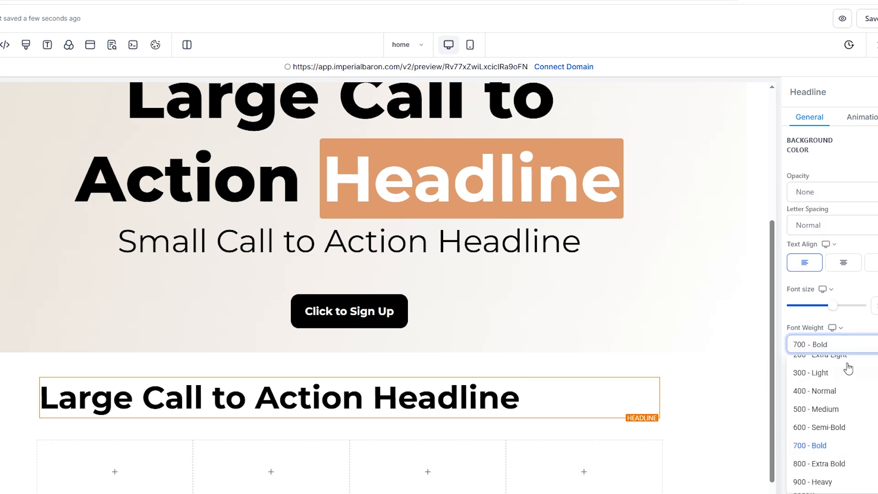
left_click(842, 462)
left_click(679, 380)
- Add a paragraph to the first column of the four-column row and left-align its text
scroll(411, 412, "down", 1)
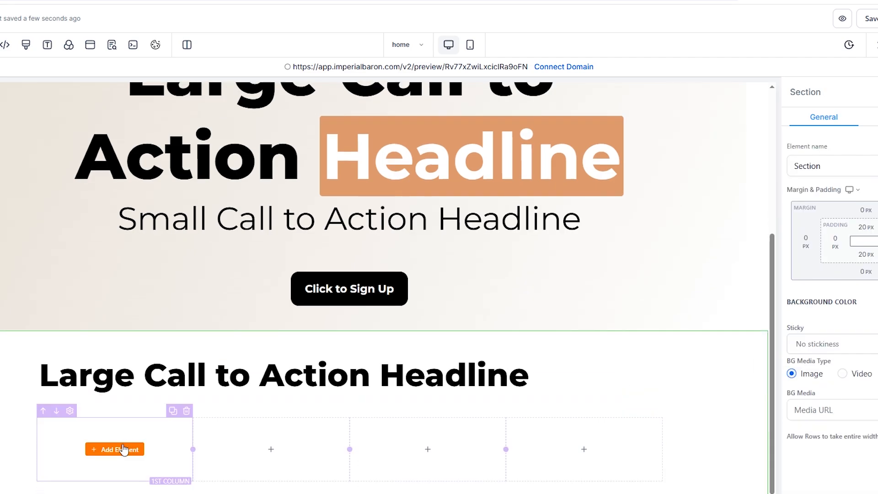
left_click(122, 449)
left_click(197, 185)
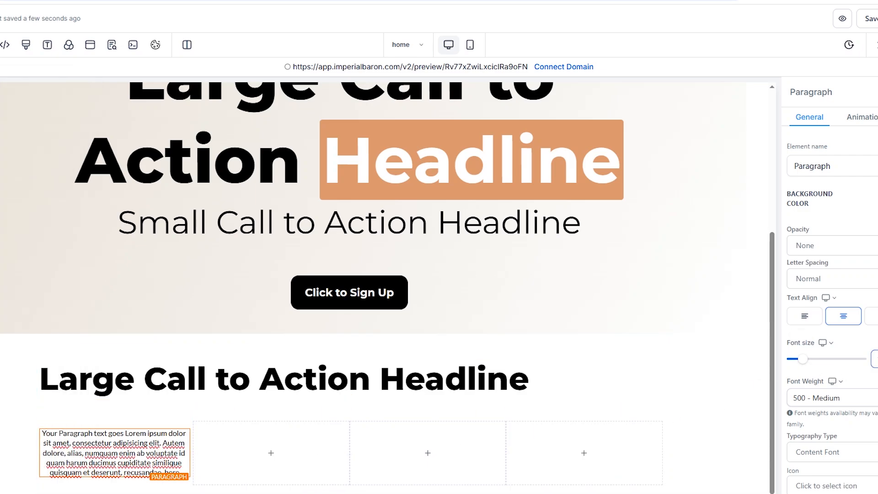
left_click(100, 438)
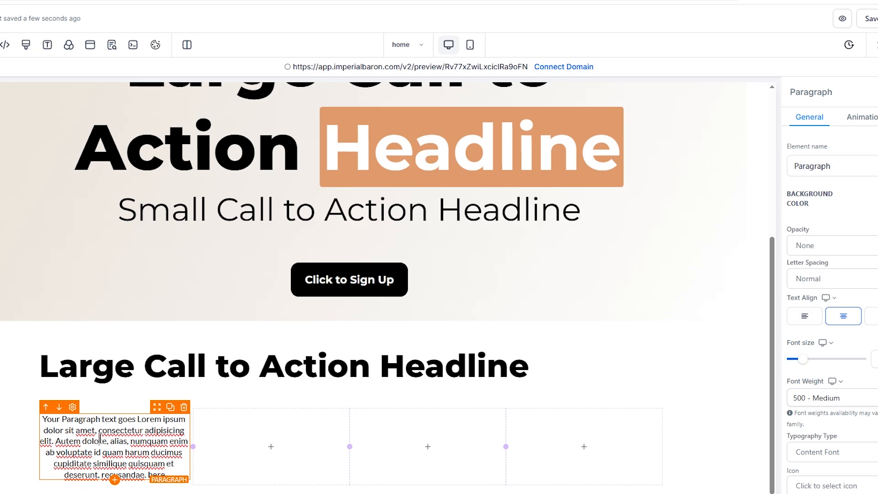
left_click(807, 315)
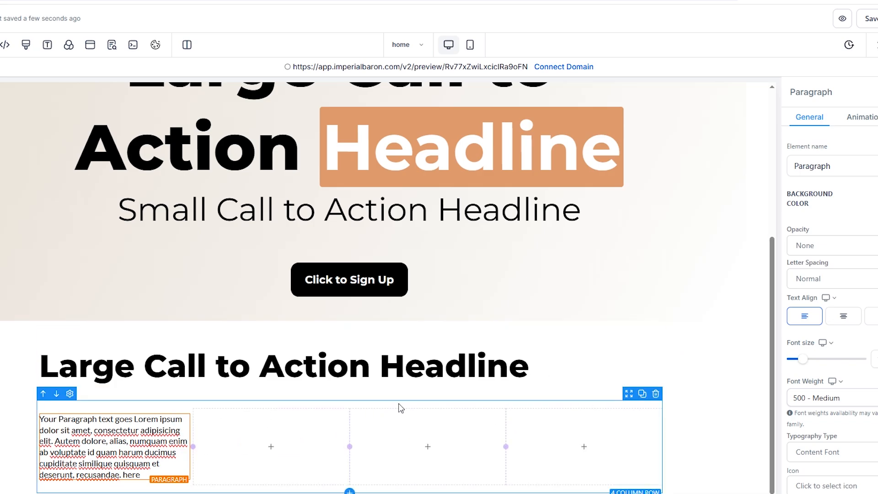
- Delete two empty columns from the row, leaving the paragraph column and one empty column
left_click(303, 417)
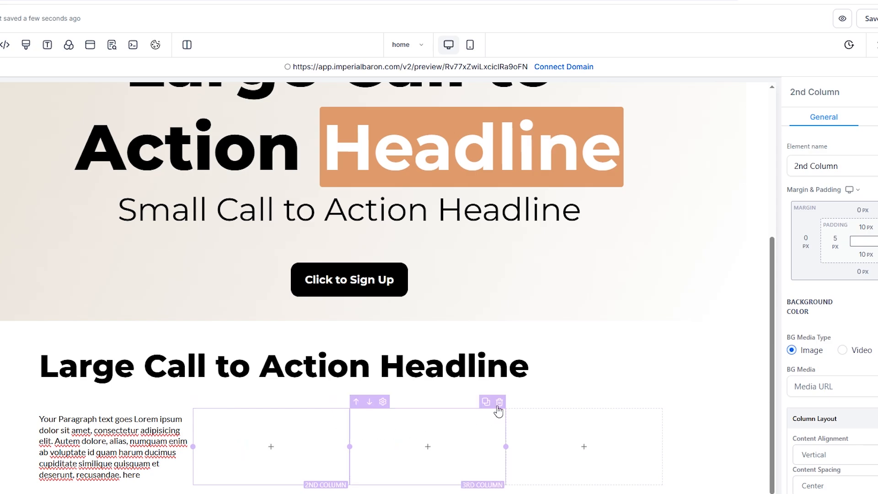
left_click(499, 402)
left_click(655, 413)
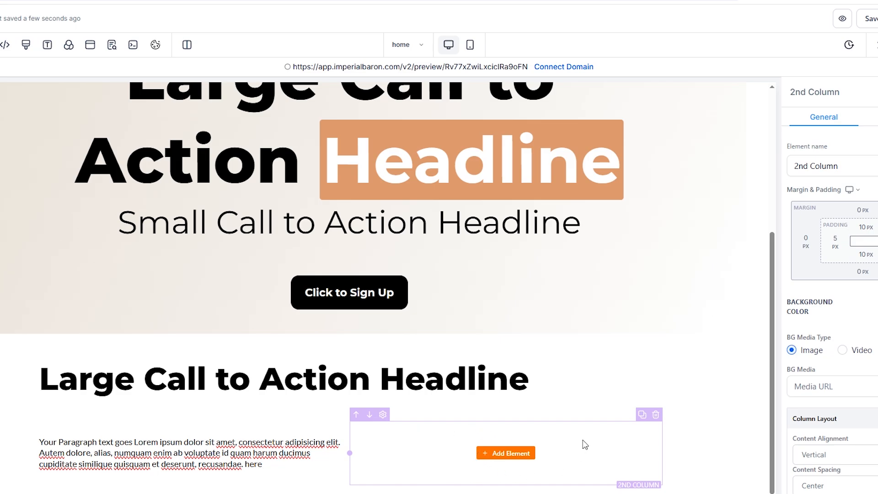
- Set the empty second column's left and right margins to 10 px
left_click(811, 244)
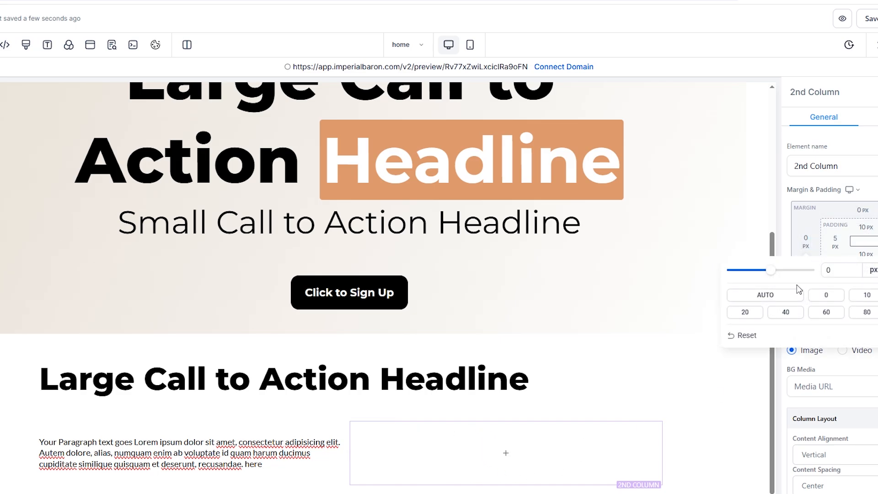
left_click(857, 296)
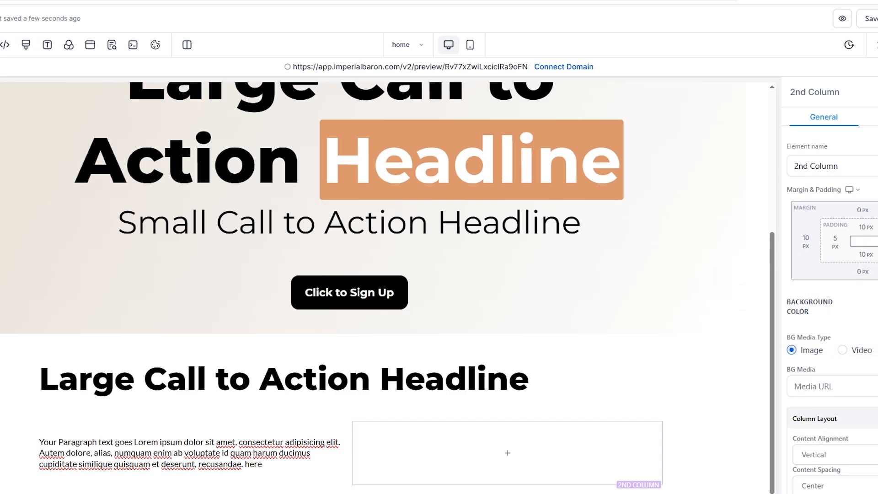
left_click(877, 243)
left_click(877, 295)
left_click(877, 306)
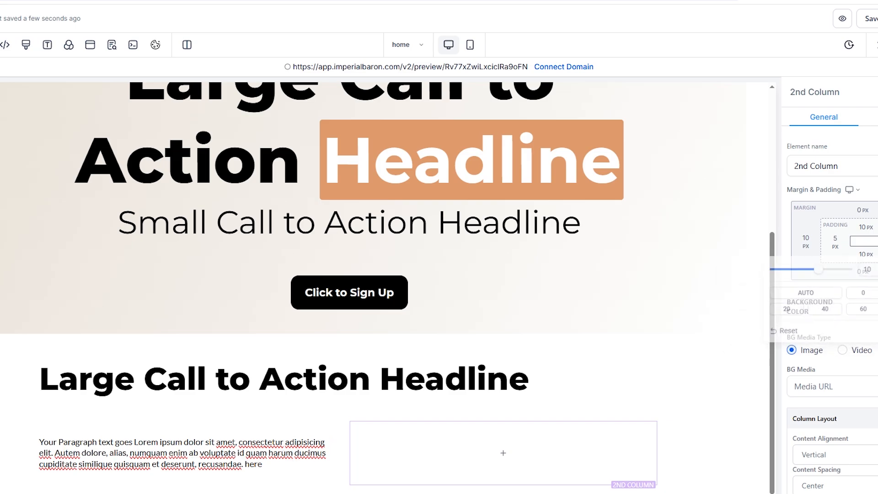
- Apply a full border to the empty second column
left_click(877, 117)
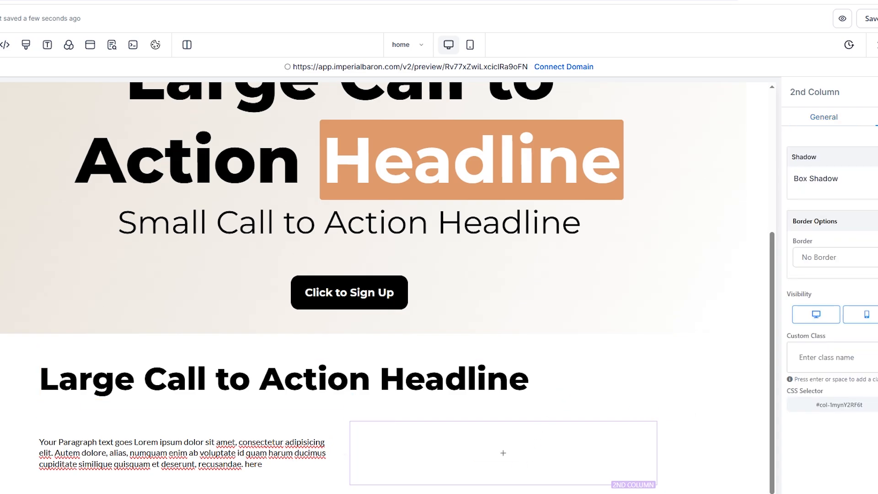
left_click(829, 257)
left_click(823, 290)
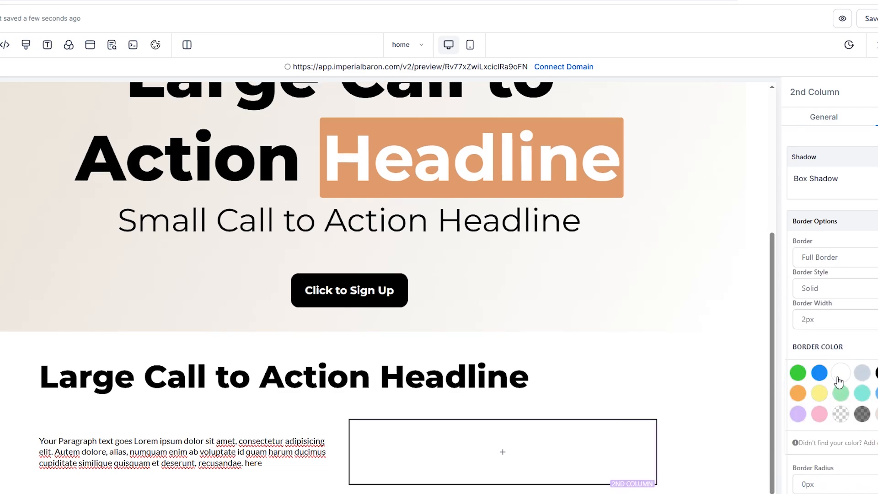
- Add the light gray #F7F7F7 as a custom color for the second column's border
left_click(835, 443)
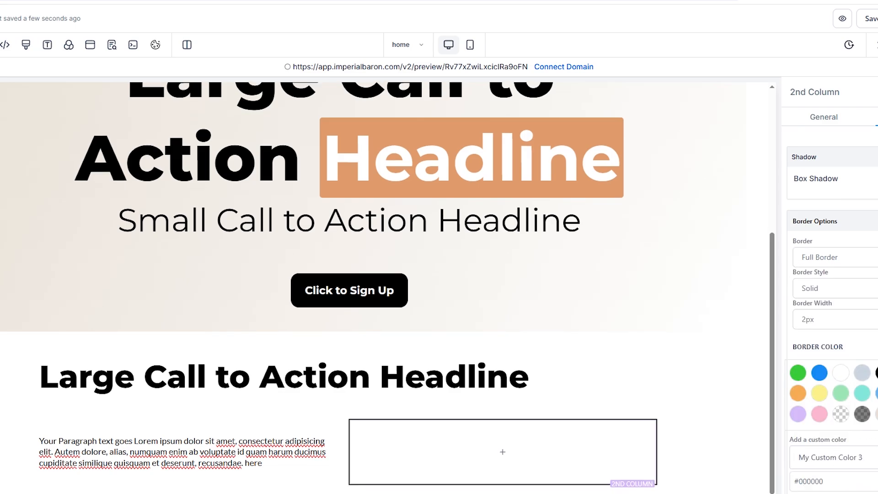
left_click(819, 482)
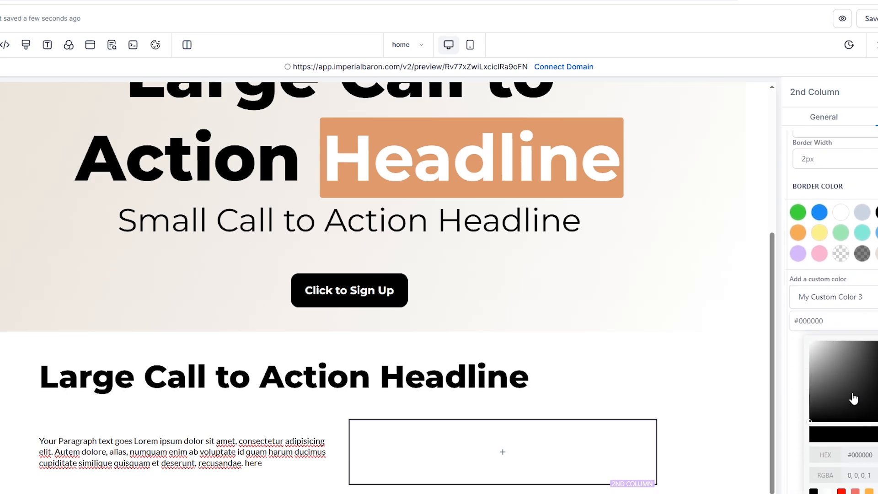
left_click(811, 349)
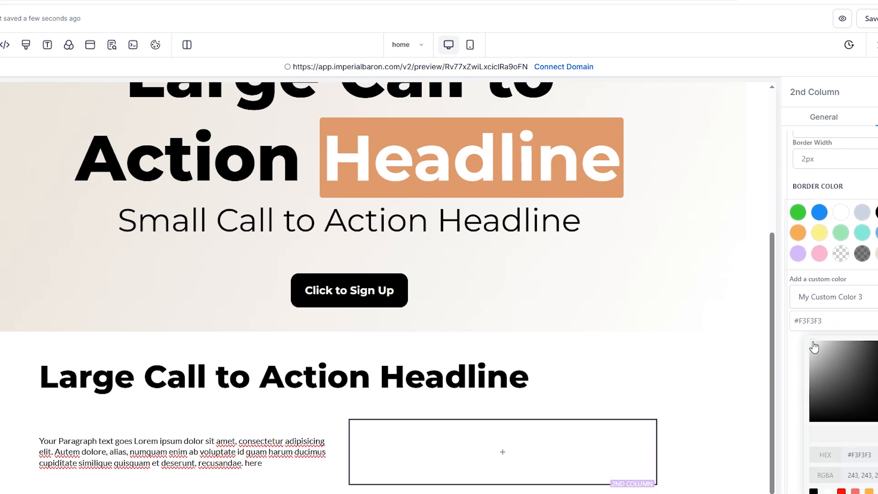
left_click_drag(813, 342, 809, 344)
scroll(865, 320, "down", 2)
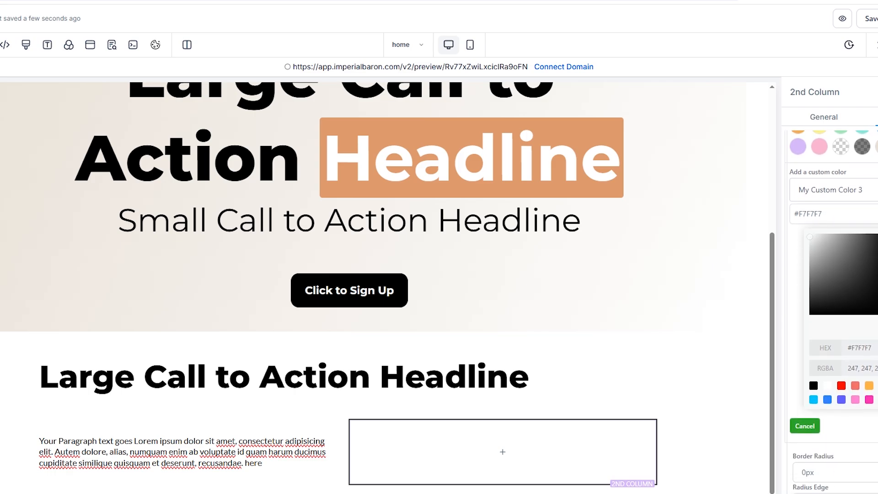
left_click(877, 426)
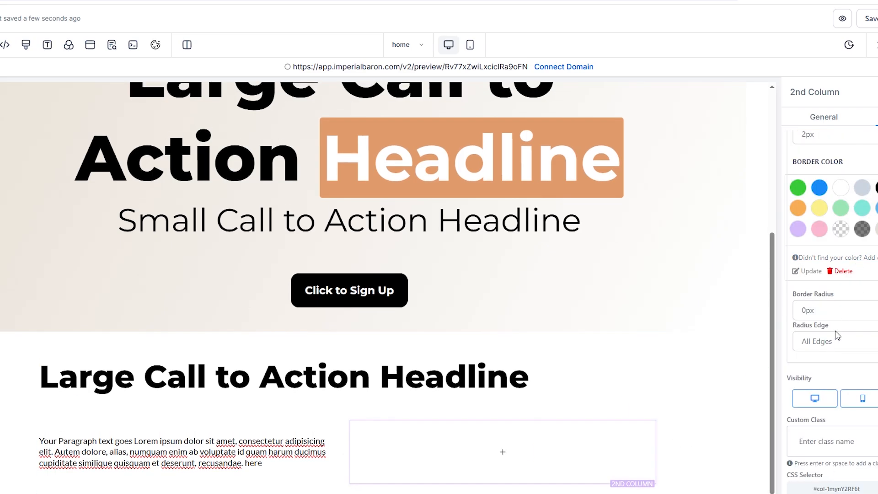
- Set the second column's border radius to 25px and its border width to 1px
left_click(839, 313)
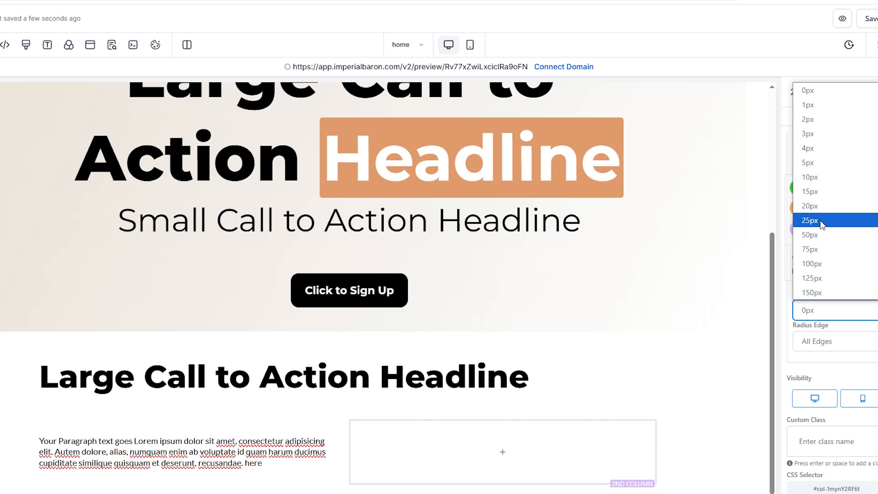
left_click(819, 221)
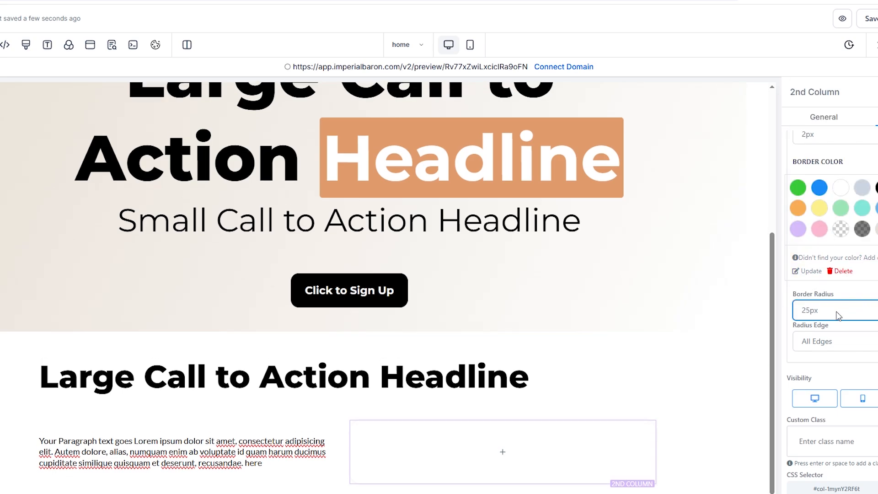
scroll(850, 297, "up", 4)
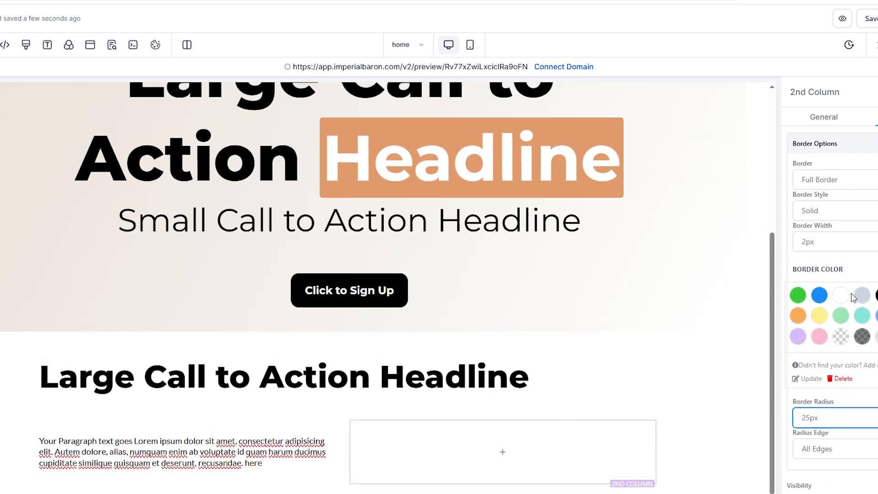
left_click(819, 320)
left_click(810, 351)
left_click(732, 382)
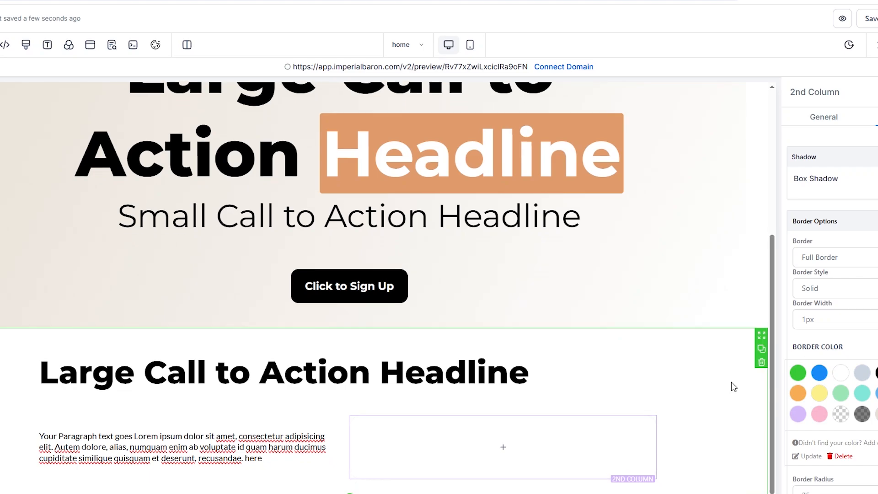
- Fill the second column's background with the custom color #F7F7F7 and open the color picker for a new custom background color
left_click(591, 421)
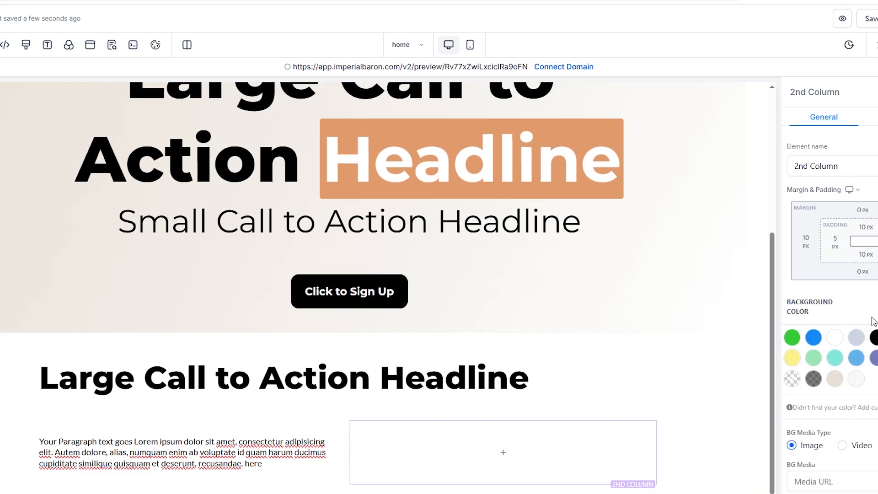
left_click(856, 380)
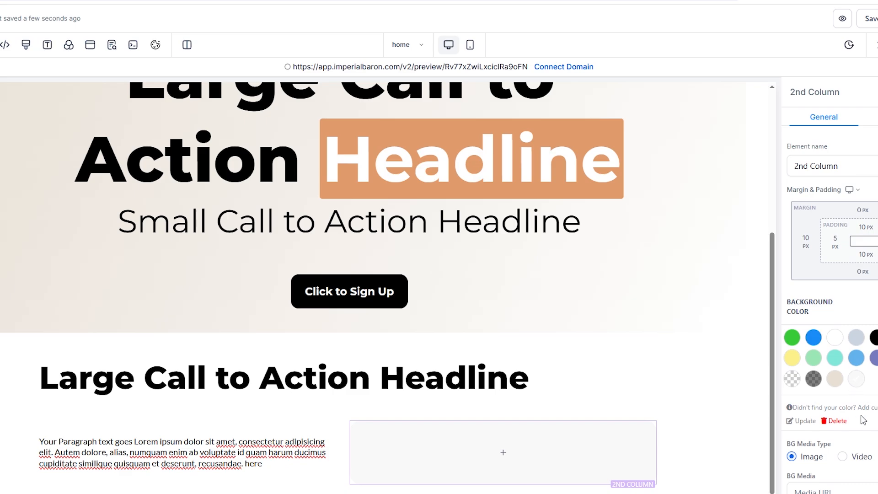
left_click(853, 408)
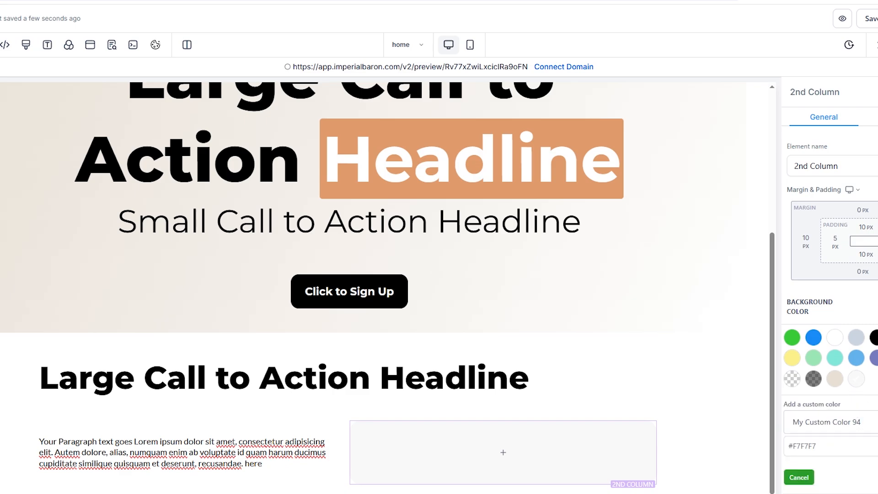
left_click(877, 446)
scroll(831, 283, "down", 3)
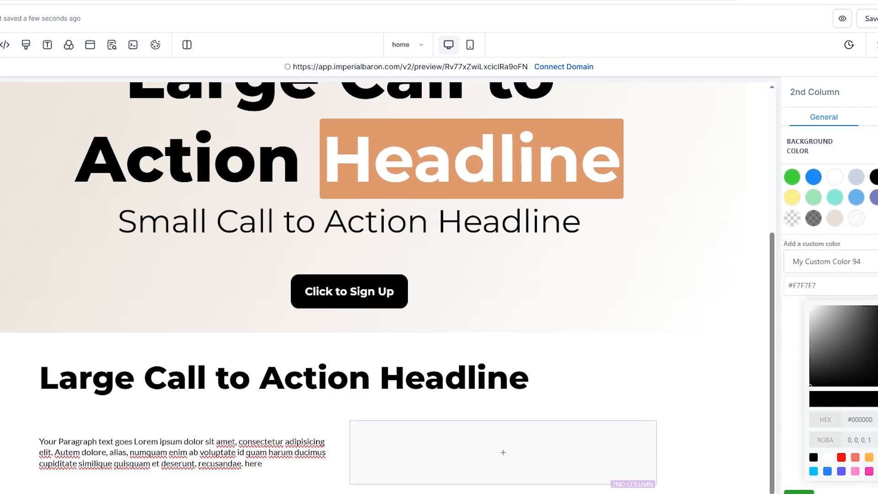
- Add the custom color #FAFAFA and use it as the background of the second column
left_click(803, 493)
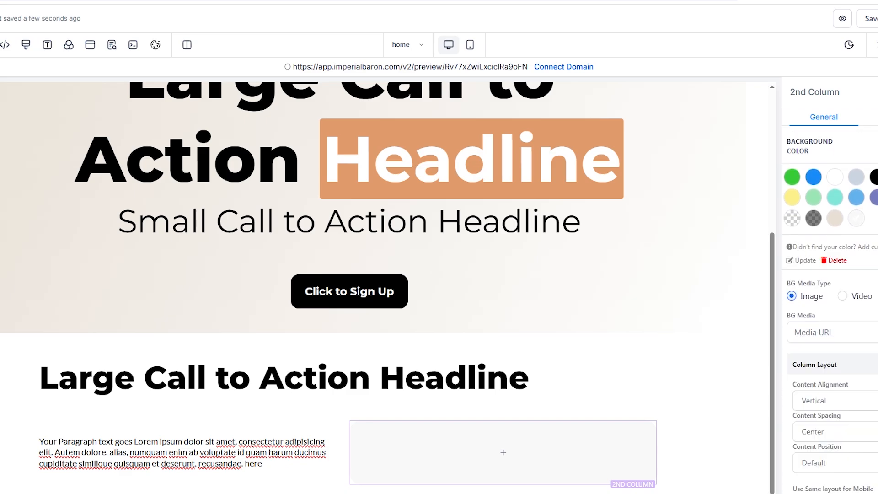
left_click(829, 249)
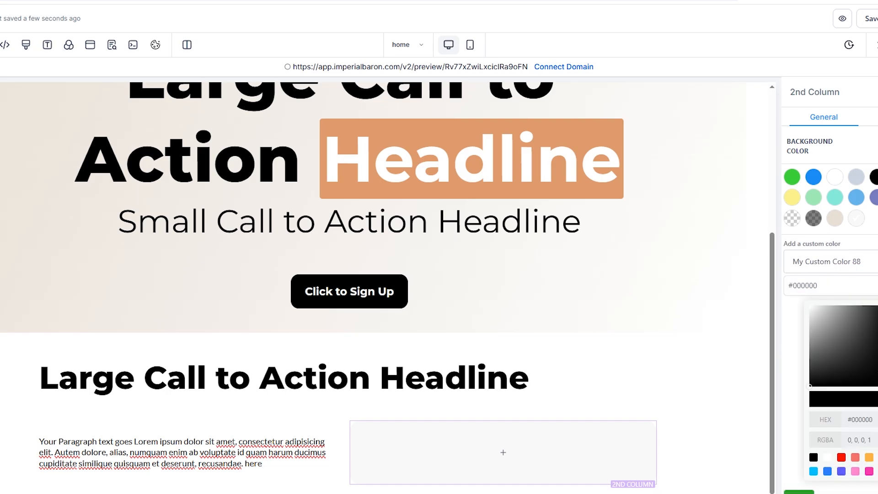
left_click_drag(808, 311, 806, 307)
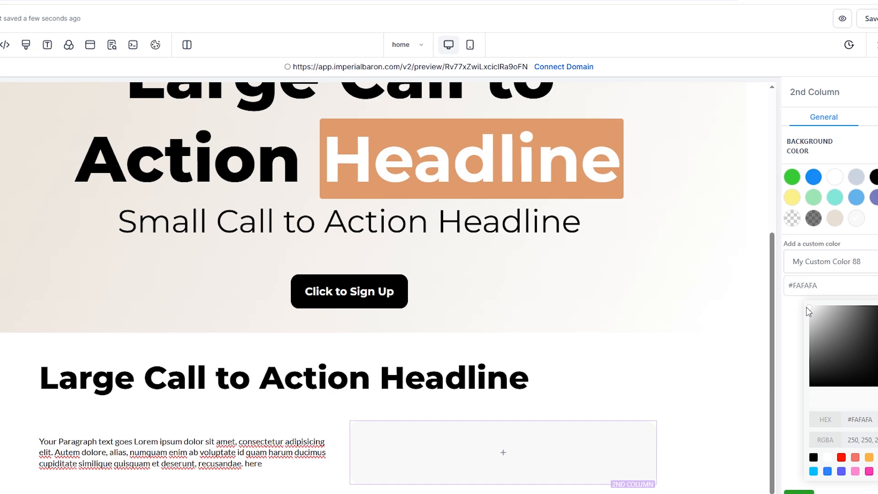
left_click(799, 492)
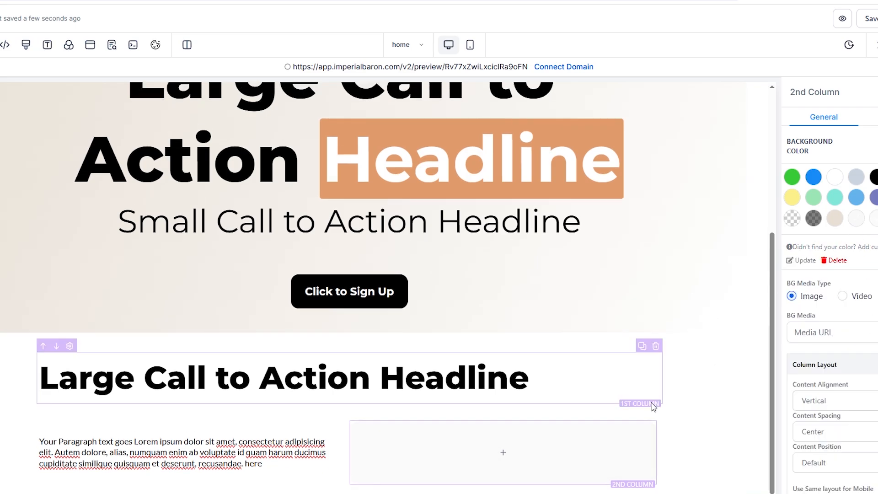
left_click(704, 416)
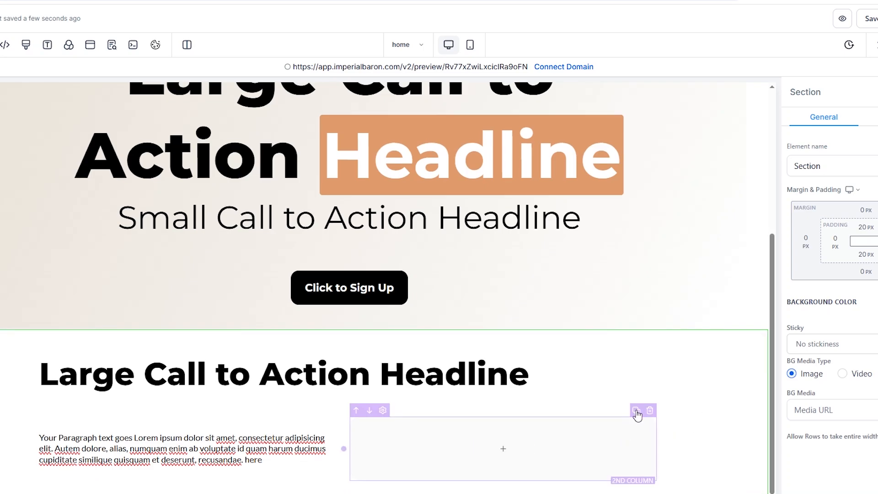
- Duplicate the empty second column twice to get three card columns beside the paragraph, and save the page
left_click(637, 410)
left_click(636, 409)
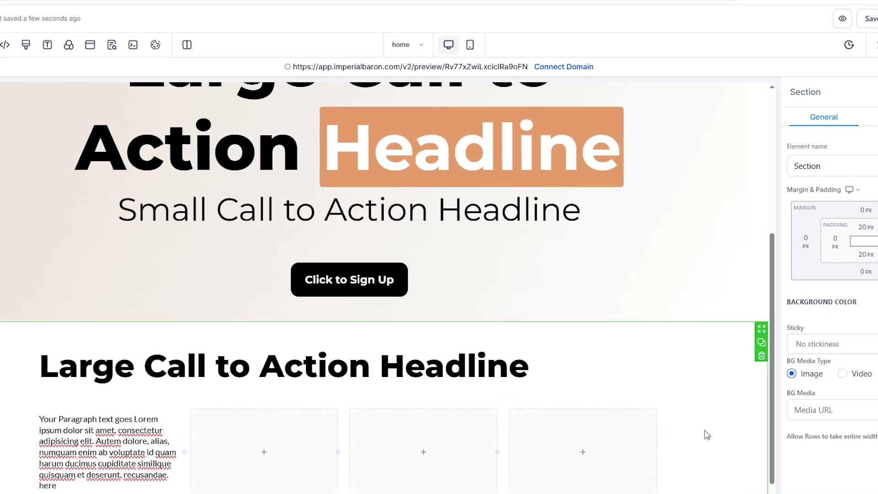
left_click(868, 18)
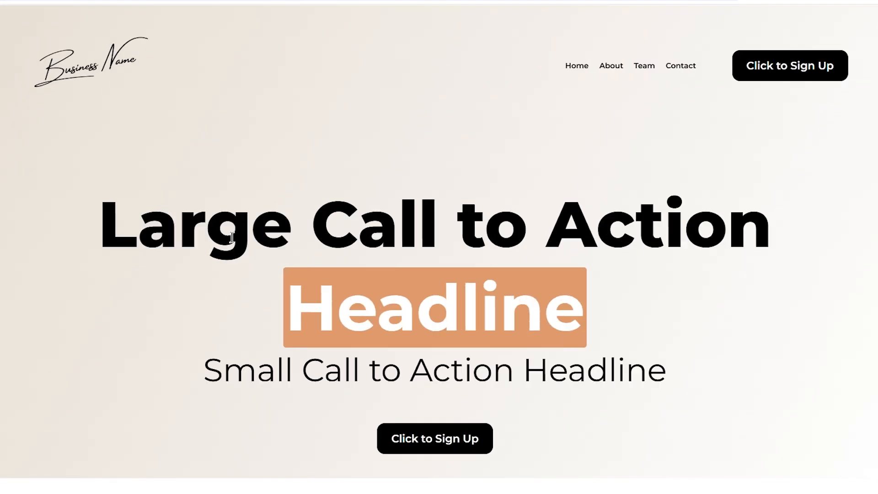
- Examine the page preview, comparing the hero area with the spacing and card columns of the section below, and return to the editor
scroll(226, 237, "down", 3)
scroll(222, 244, "down", 2)
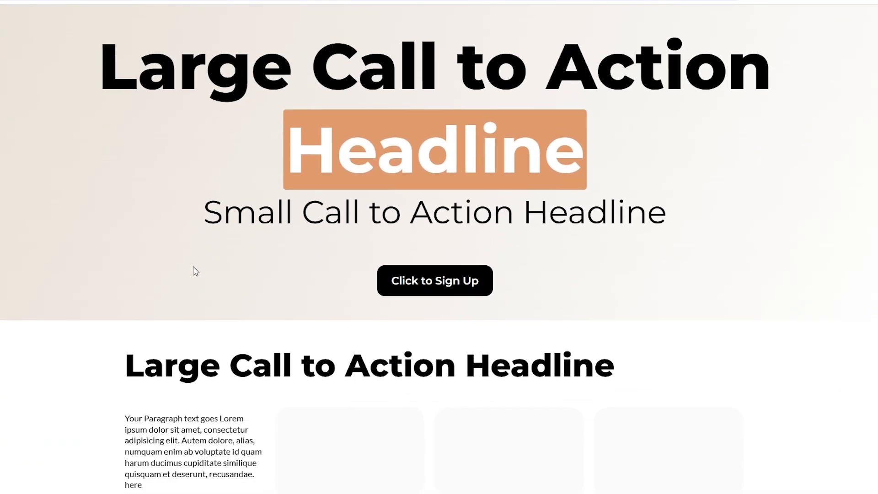
scroll(193, 267, "up", 4)
scroll(193, 266, "down", 3)
scroll(193, 267, "up", 1)
scroll(193, 267, "down", 1)
left_click_drag(123, 369, 561, 442)
left_click(816, 458)
left_click_drag(118, 365, 668, 474)
left_click(786, 455)
scroll(773, 394, "up", 3)
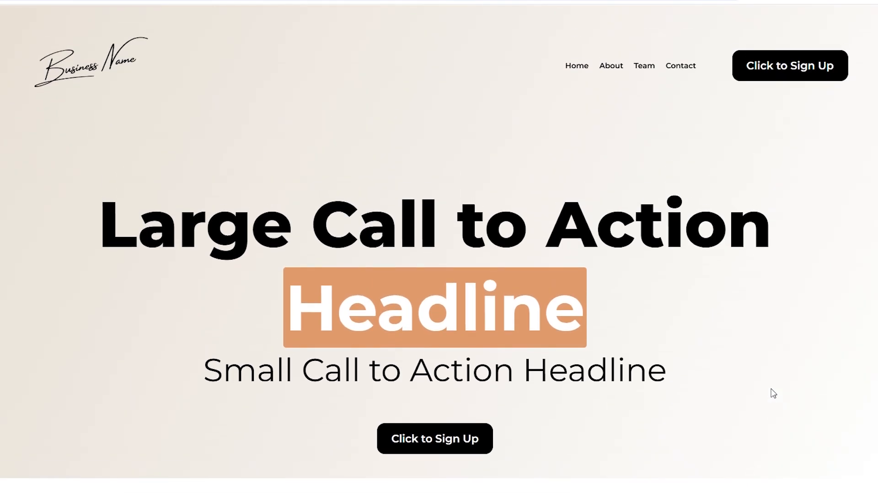
scroll(772, 393, "down", 2)
scroll(773, 394, "up", 2)
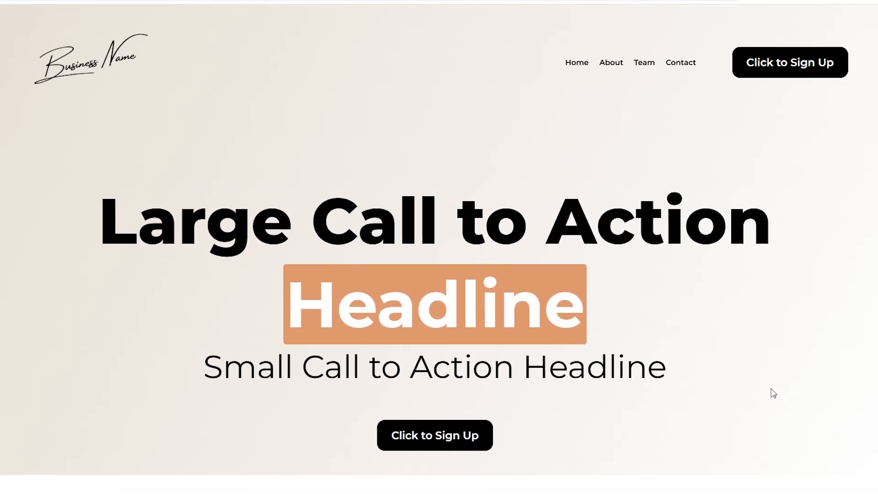
scroll(773, 394, "down", 1)
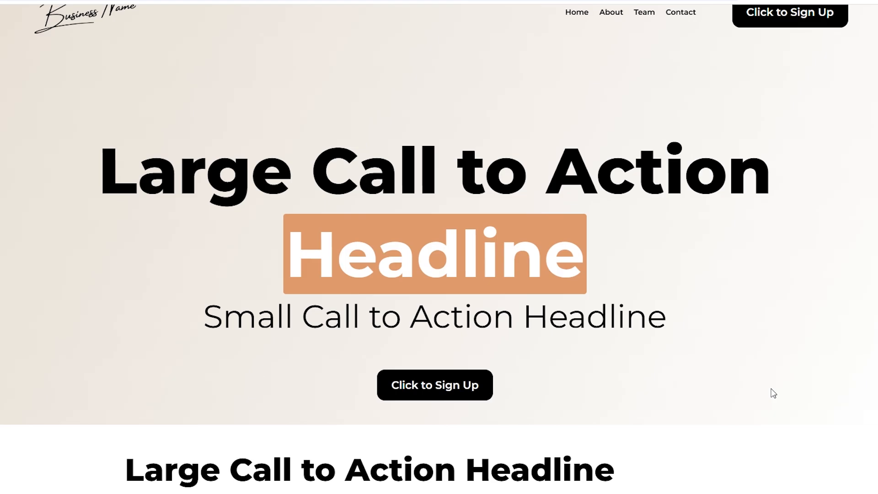
scroll(773, 393, "up", 1)
scroll(773, 394, "down", 1)
scroll(773, 393, "down", 3)
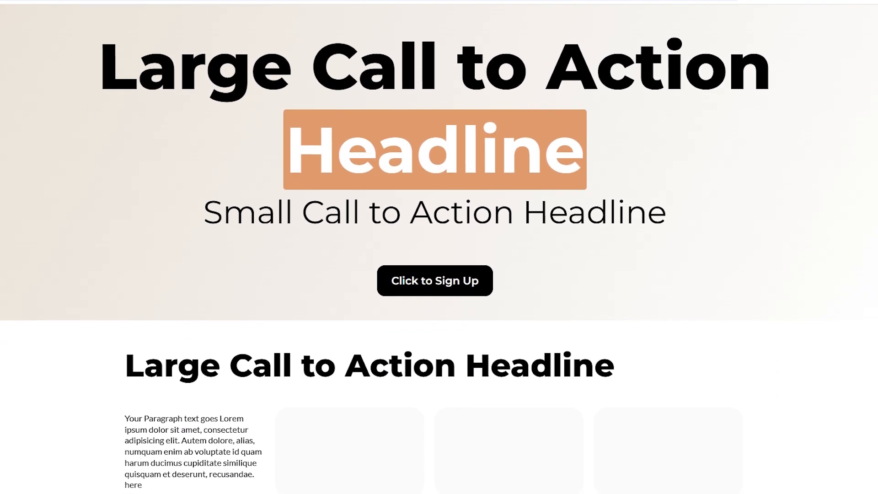
key("ctrl+shift+Tab")
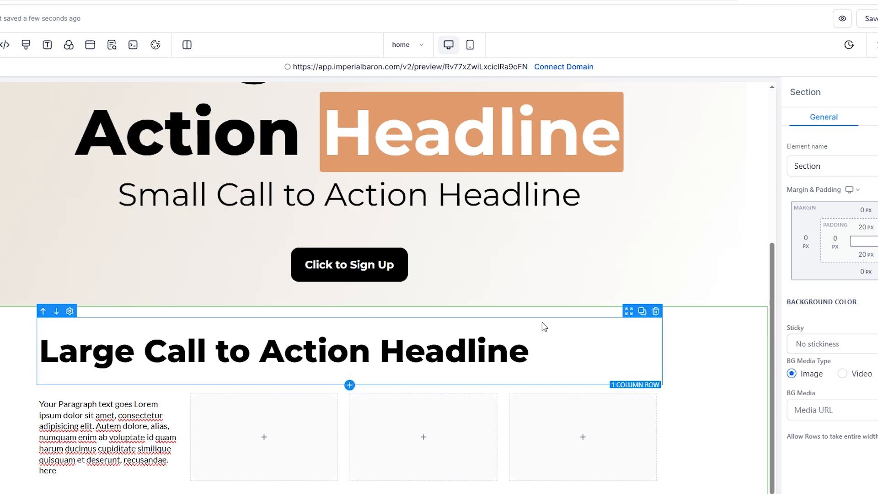
- Set the top margin of the section below the hero to 100 px
left_click(865, 210)
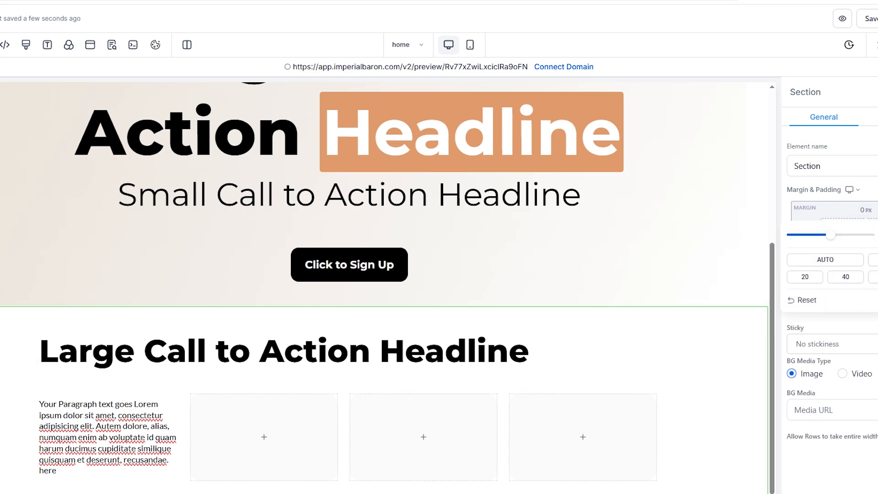
left_click_drag(831, 235, 869, 235)
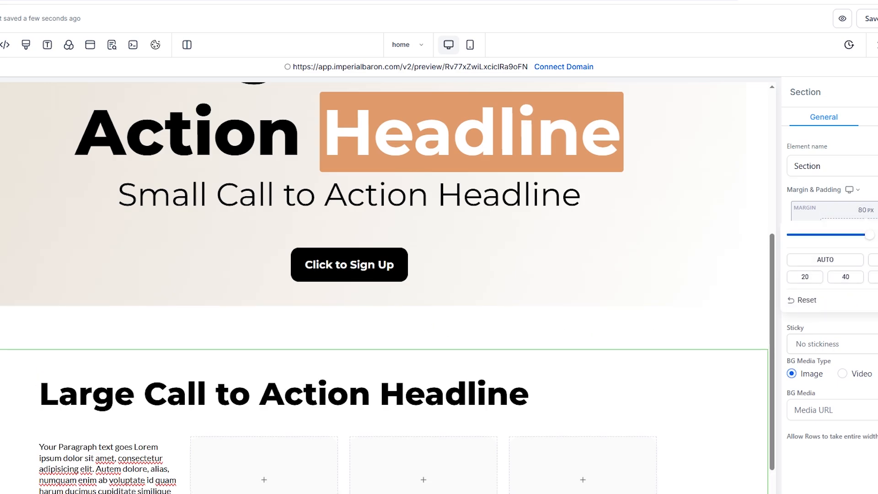
type("100")
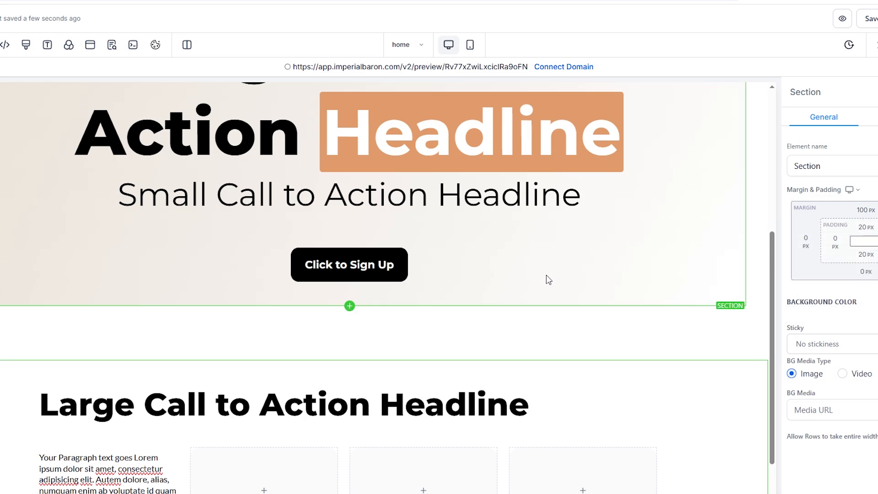
scroll(555, 351, "down", 1)
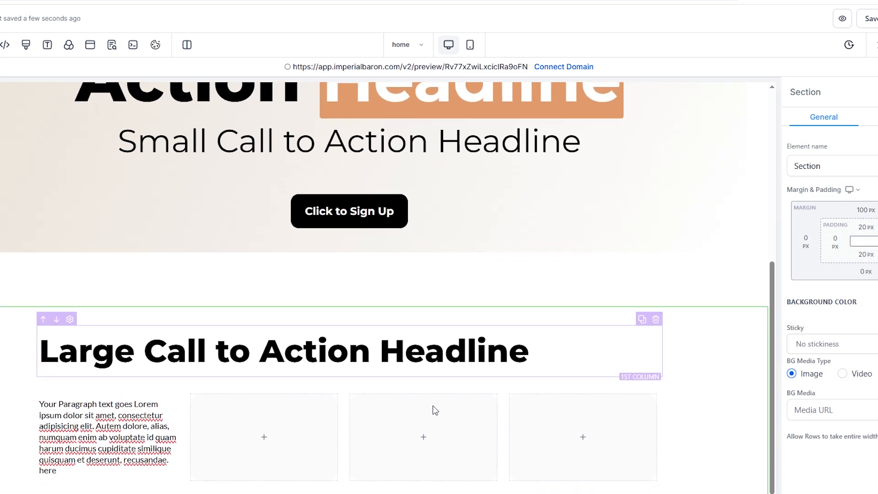
- Add a box shadow to the first empty card column beside the paragraph
scroll(282, 425, "up", 2)
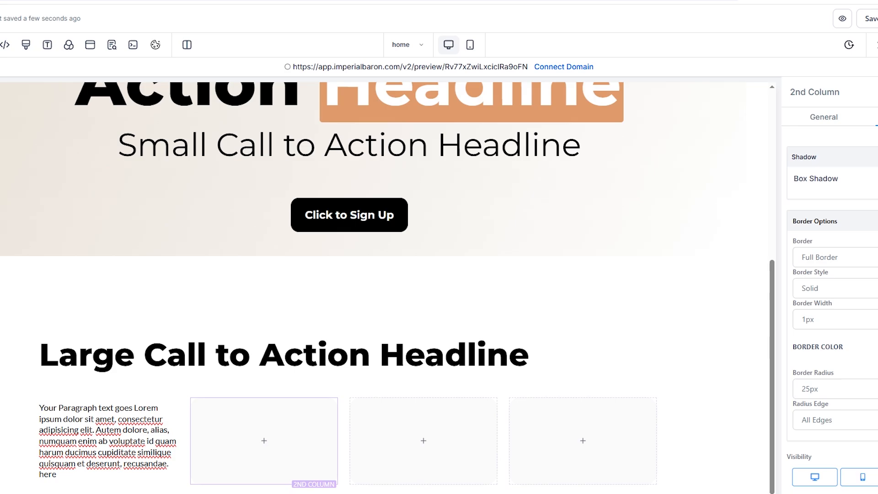
left_click(877, 179)
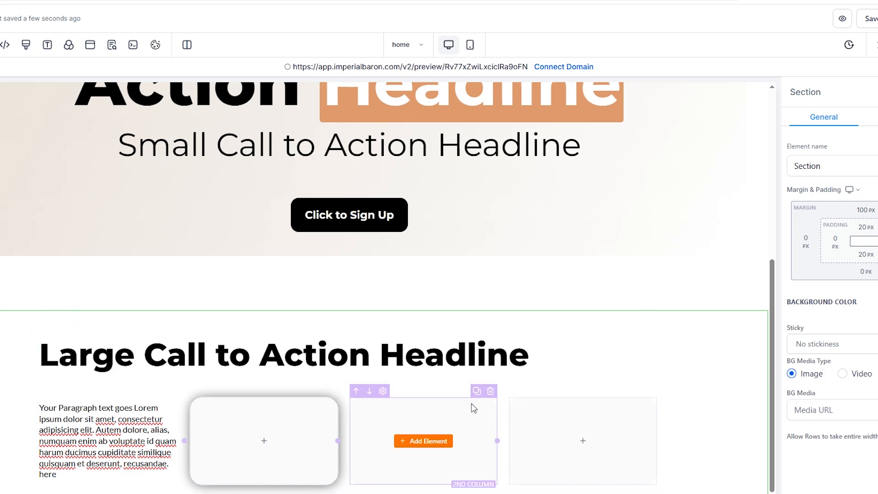
- Delete the two card columns without a shadow and duplicate the shadowed card column twice
left_click(493, 394)
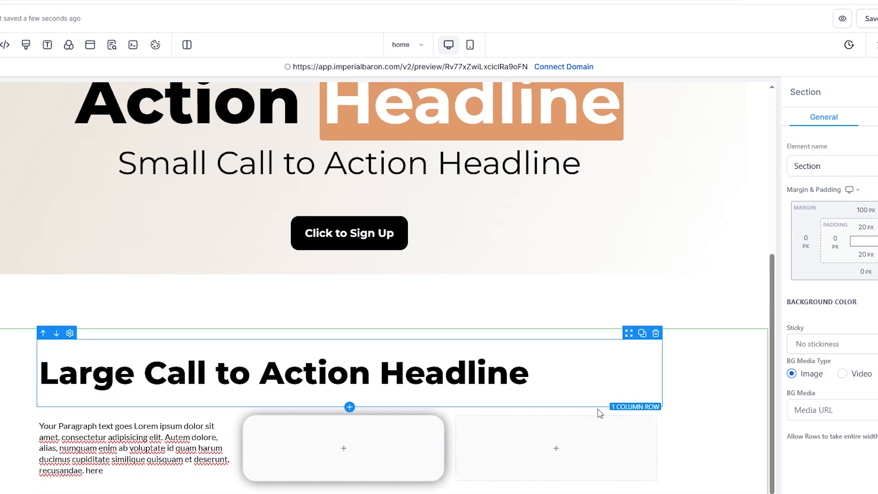
left_click(648, 407)
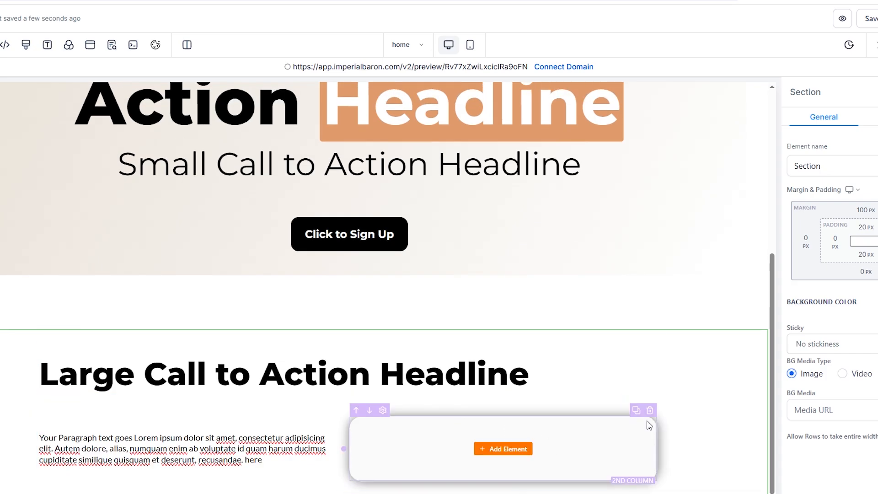
left_click(637, 410)
left_click(636, 410)
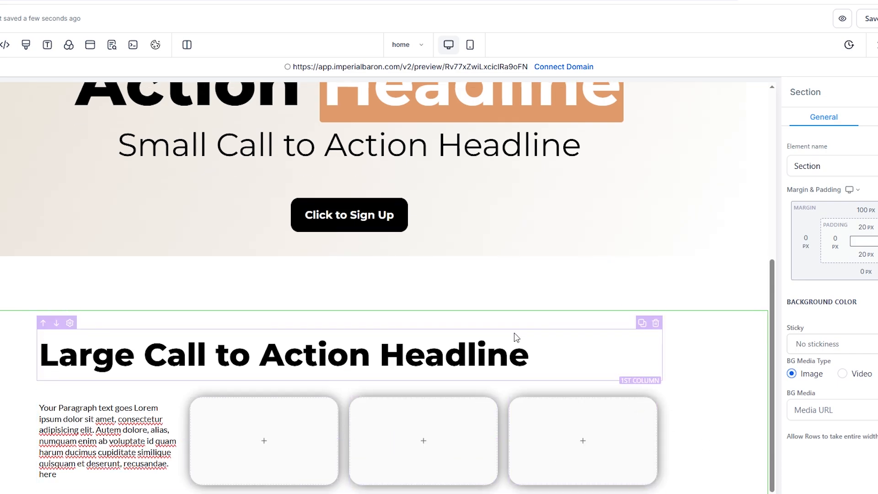
- Add a Sub-Headline element to each of the three shadowed card columns
left_click(266, 446)
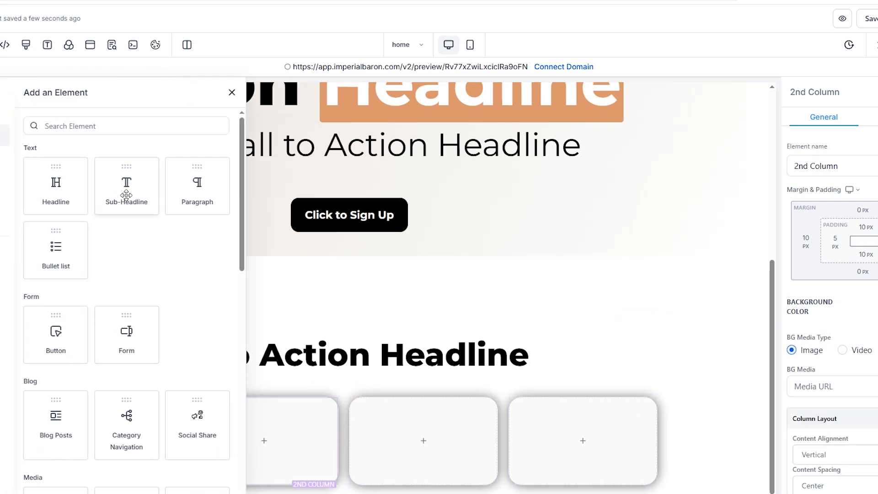
left_click(122, 193)
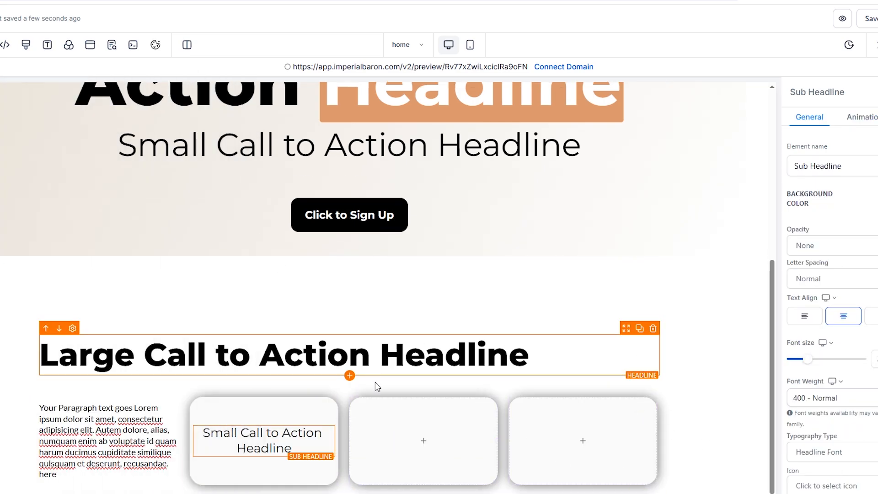
left_click(421, 441)
left_click(140, 188)
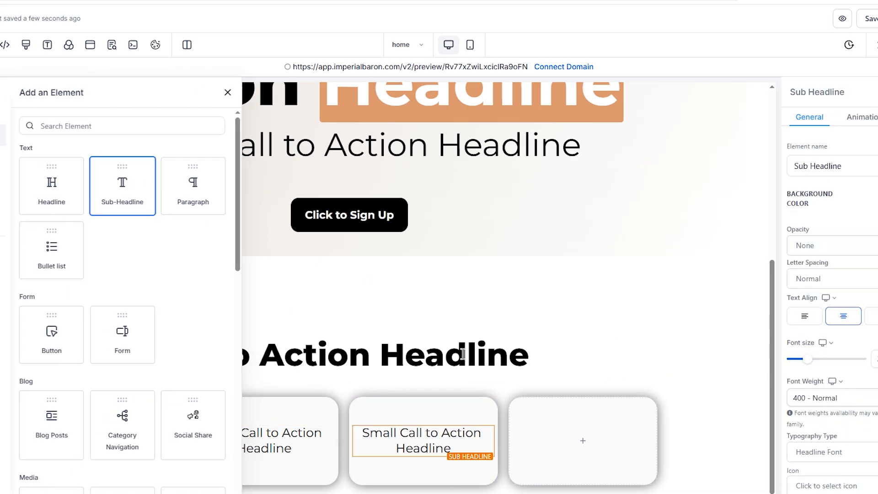
left_click(578, 440)
left_click(122, 187)
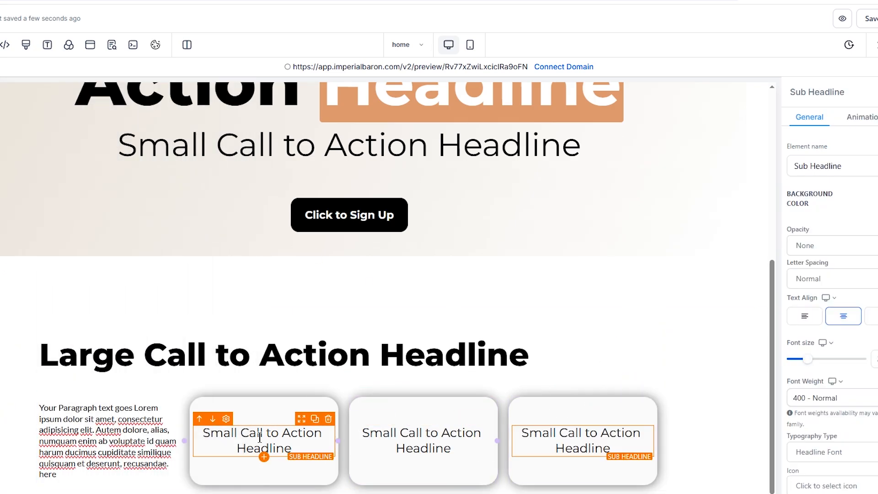
- Add a Paragraph element beneath the sub-headline in each of the three cards
left_click(265, 459)
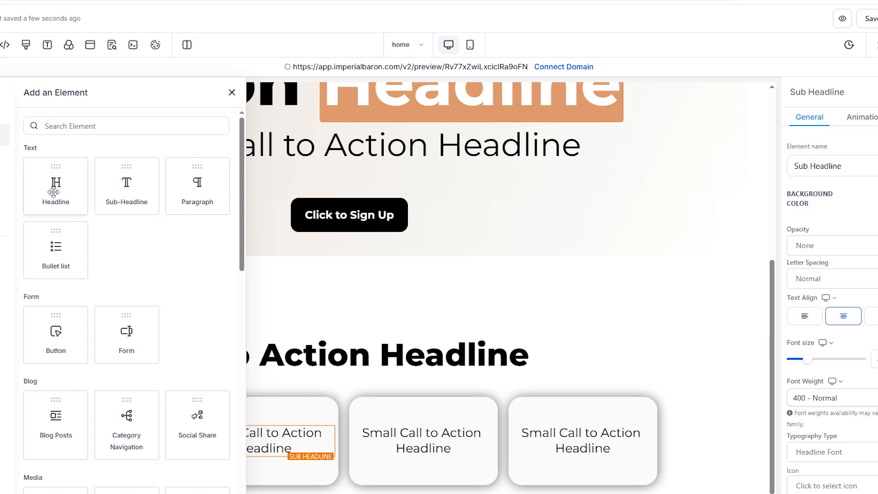
left_click(211, 198)
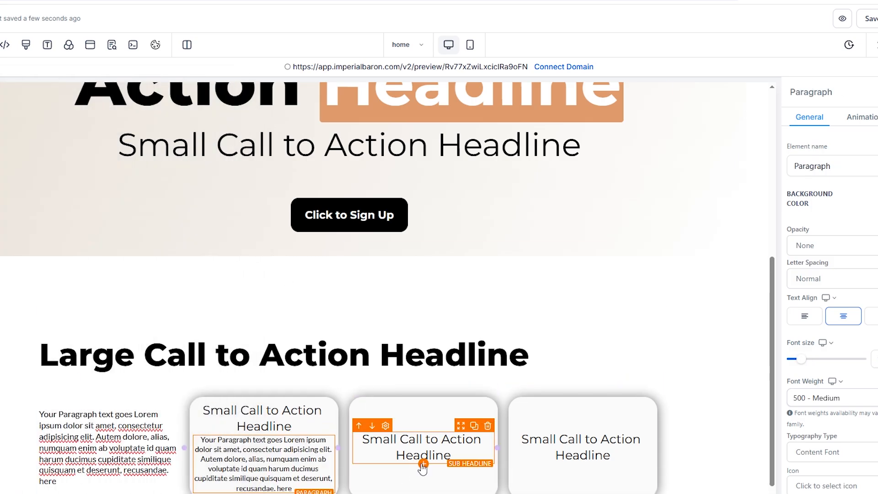
left_click(423, 466)
left_click(201, 192)
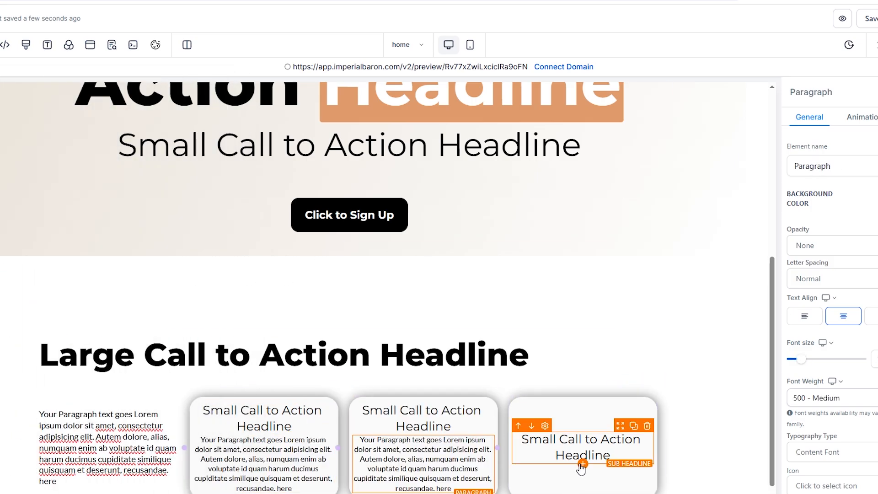
left_click(582, 465)
left_click(200, 195)
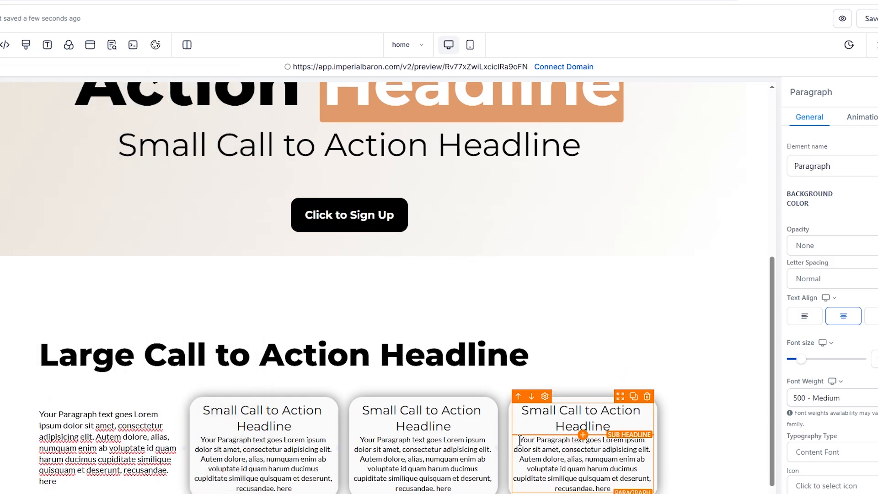
left_click(692, 448)
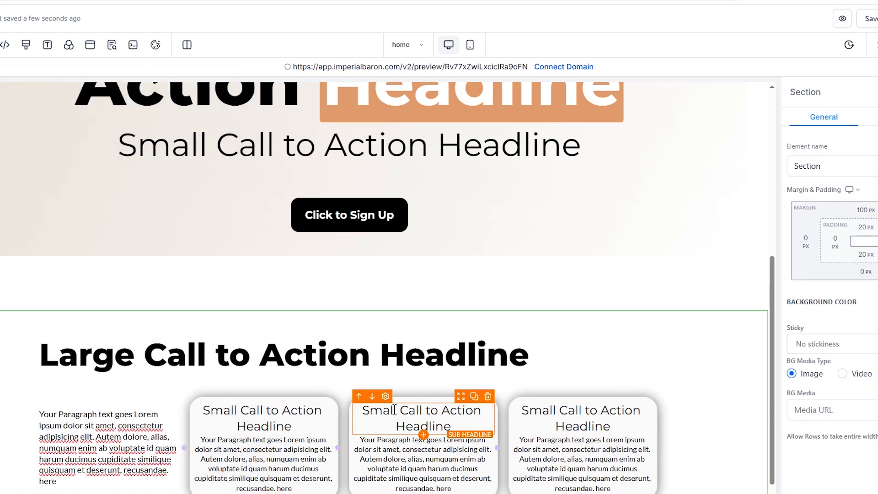
- Set the top margin of the four-column row holding the paragraph and cards to -50 px
scroll(684, 404, "down", 1)
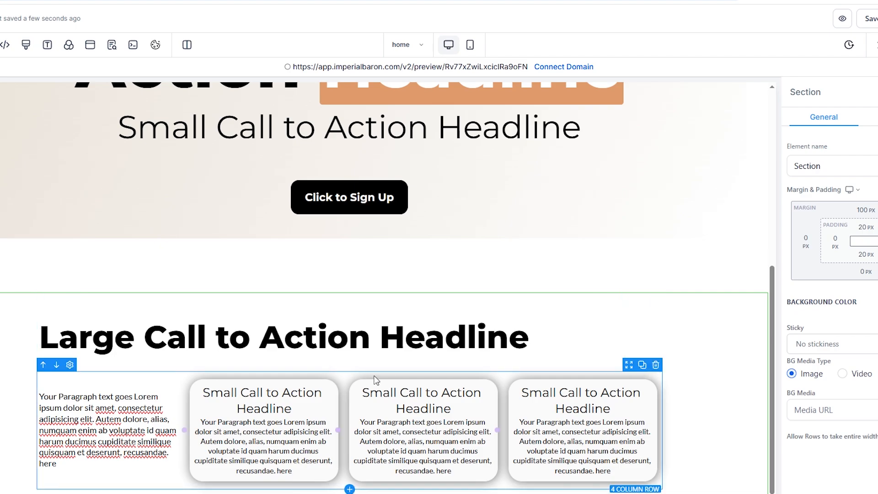
left_click(411, 386)
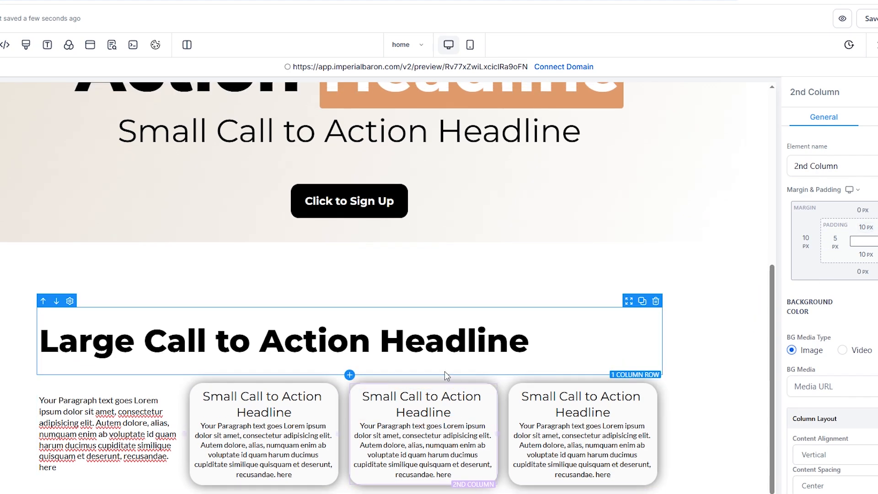
left_click(439, 385)
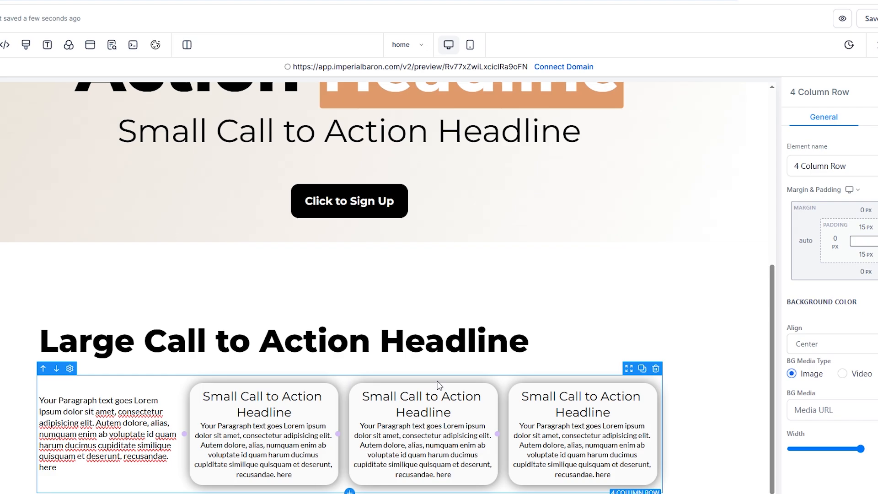
left_click(866, 225)
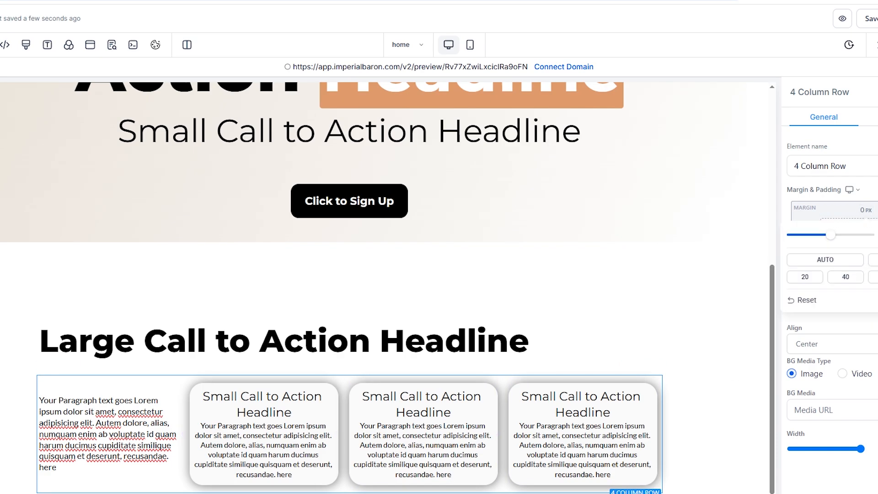
left_click_drag(830, 235, 792, 235)
key("Return")
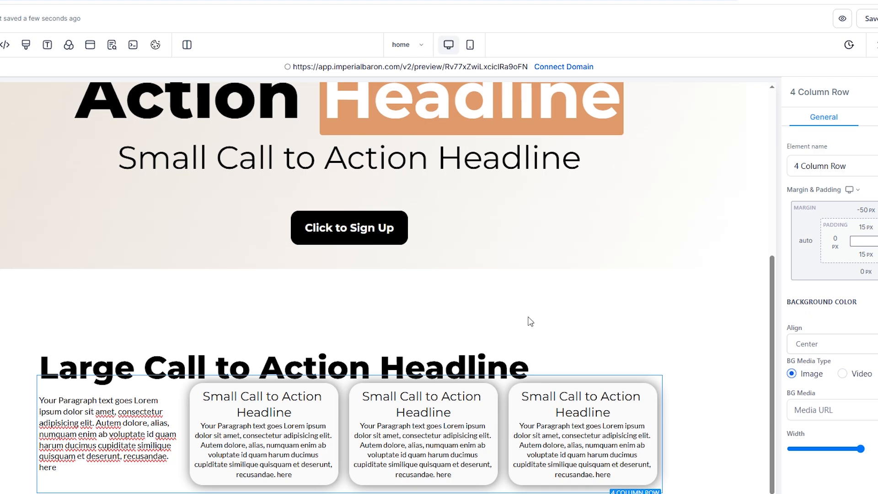
scroll(530, 322, "down", 1)
left_click(697, 358)
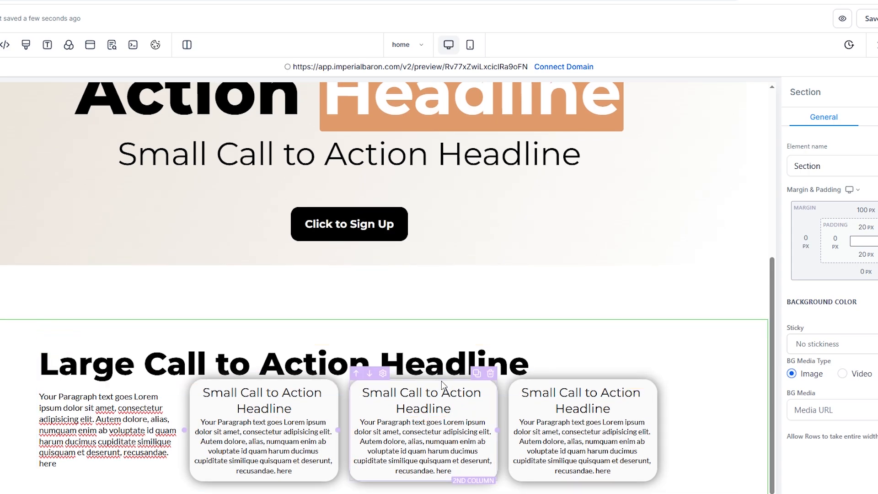
- Set the middle card column's top and bottom padding to 80 px
left_click(443, 385)
left_click(865, 235)
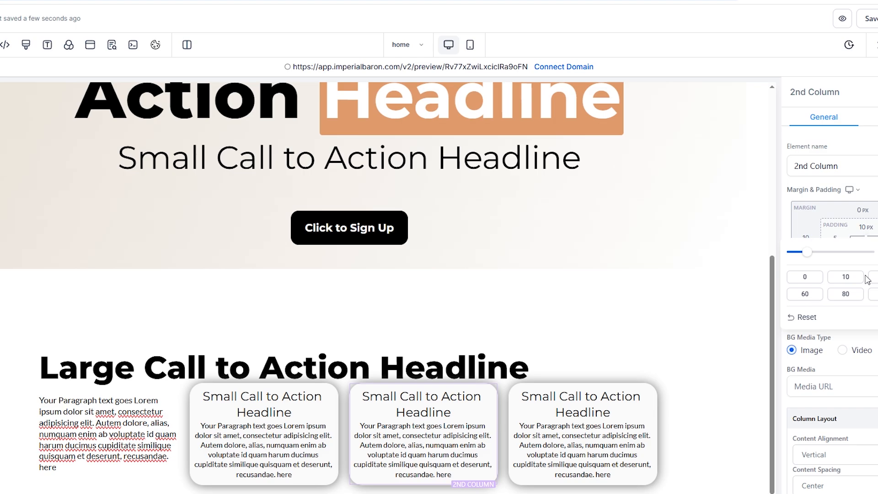
left_click(850, 296)
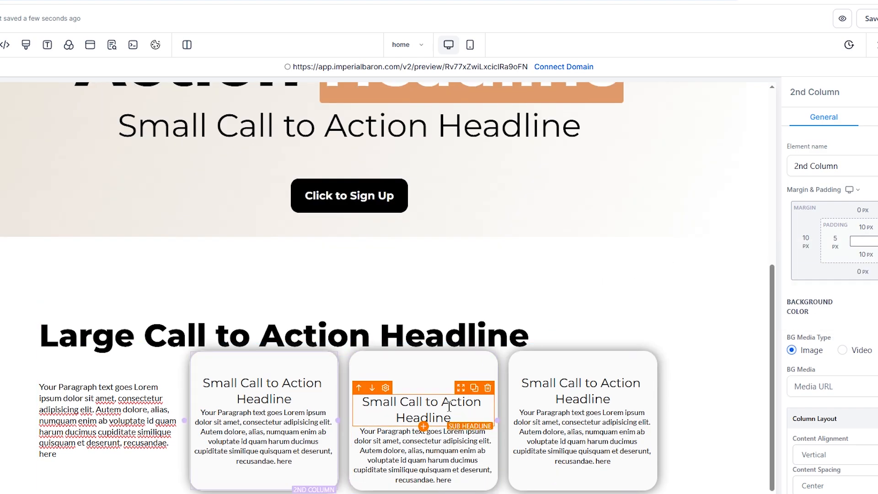
left_click(866, 255)
left_click(852, 323)
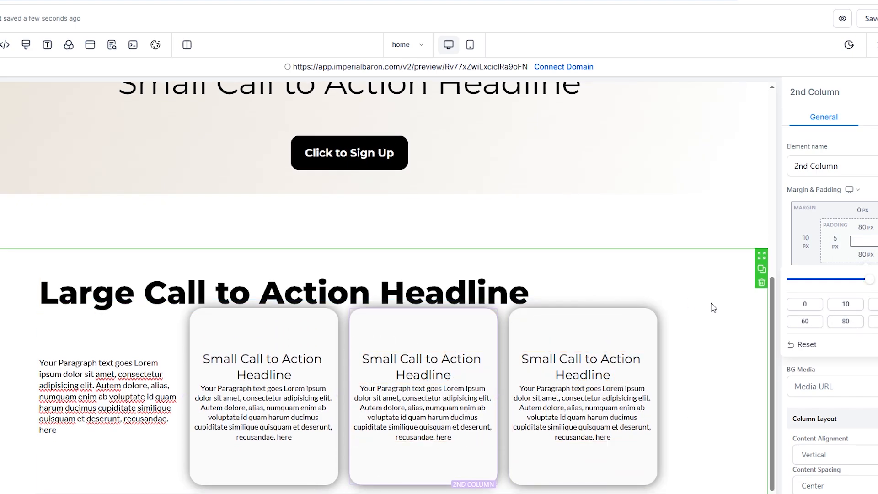
- Set the top and bottom margins of the first card column to 60 px
left_click(284, 340)
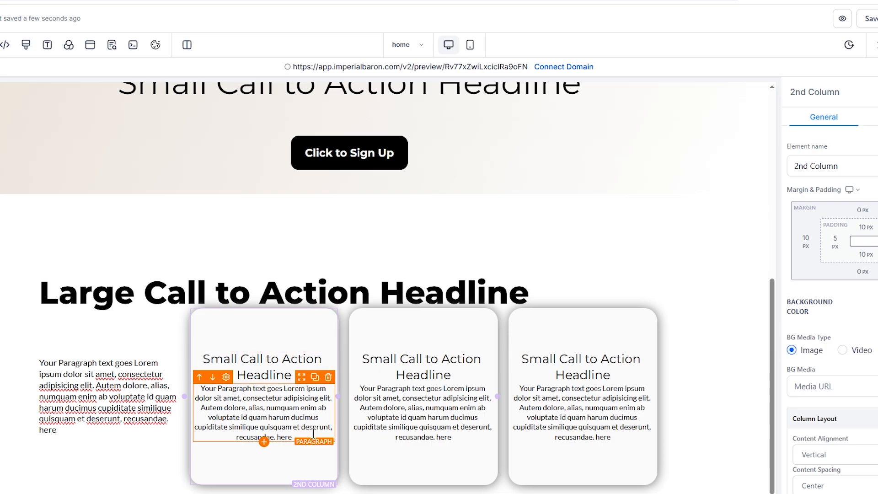
left_click(865, 227)
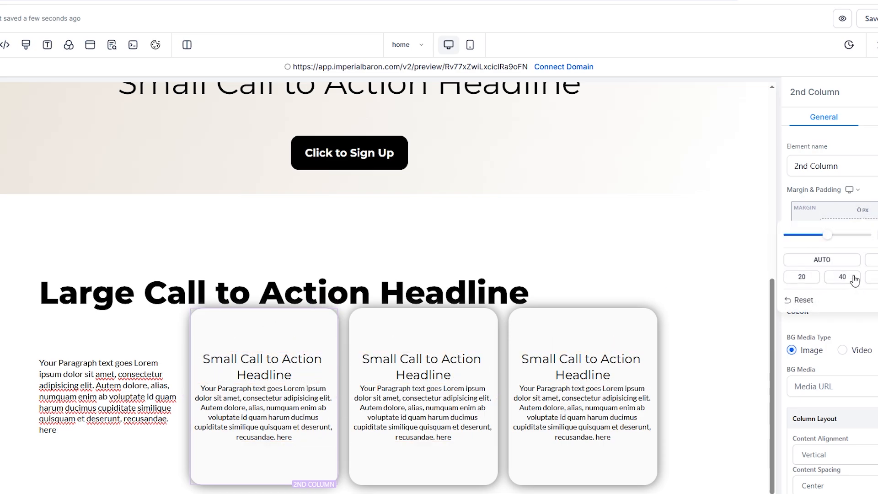
left_click(872, 278)
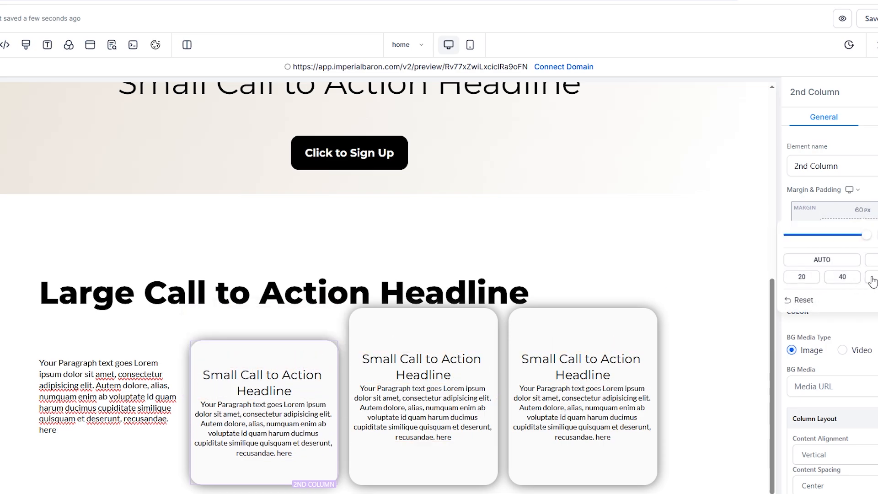
left_click(877, 322)
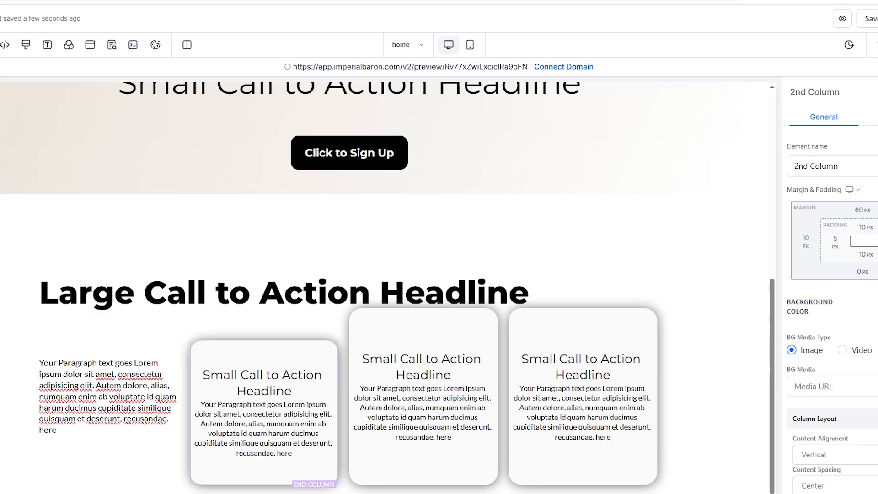
left_click(859, 273)
left_click(875, 338)
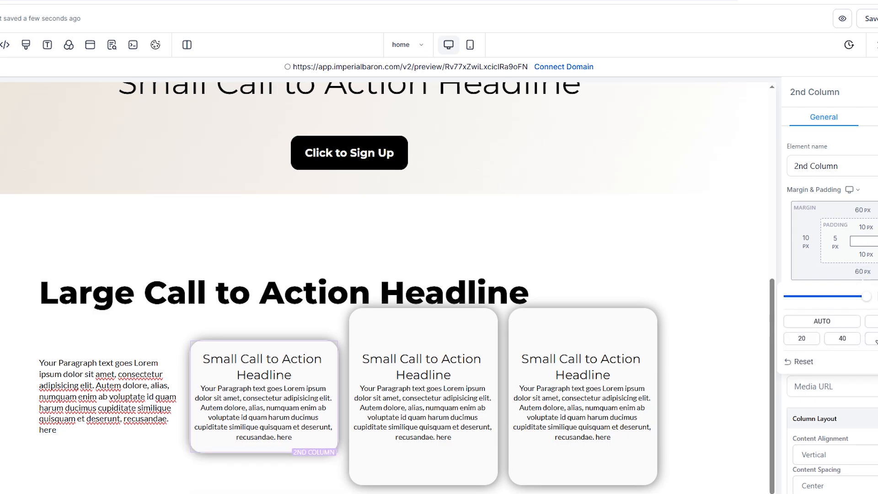
- Reduce the first card column's top and bottom margins to 40 px
left_click(842, 339)
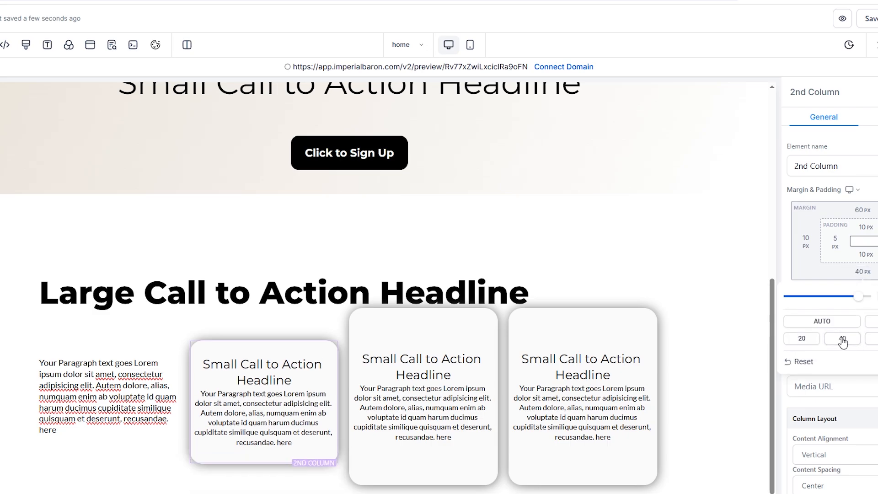
left_click(869, 212)
left_click(842, 277)
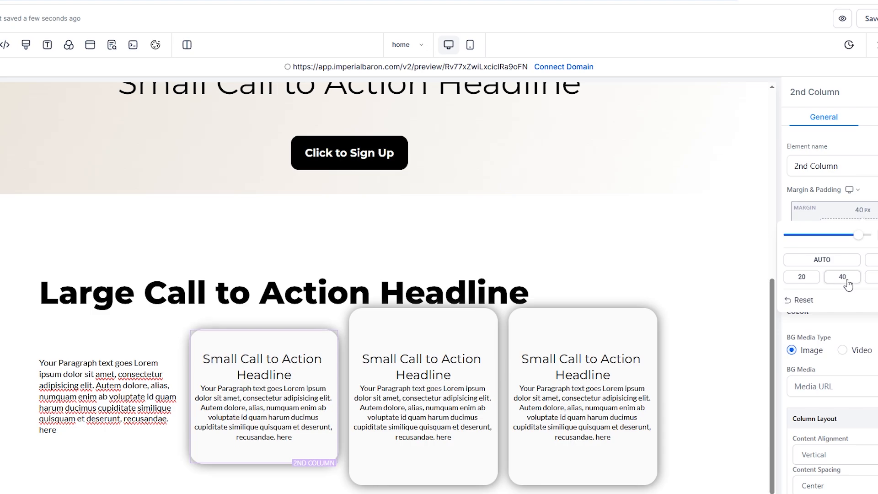
left_click(678, 318)
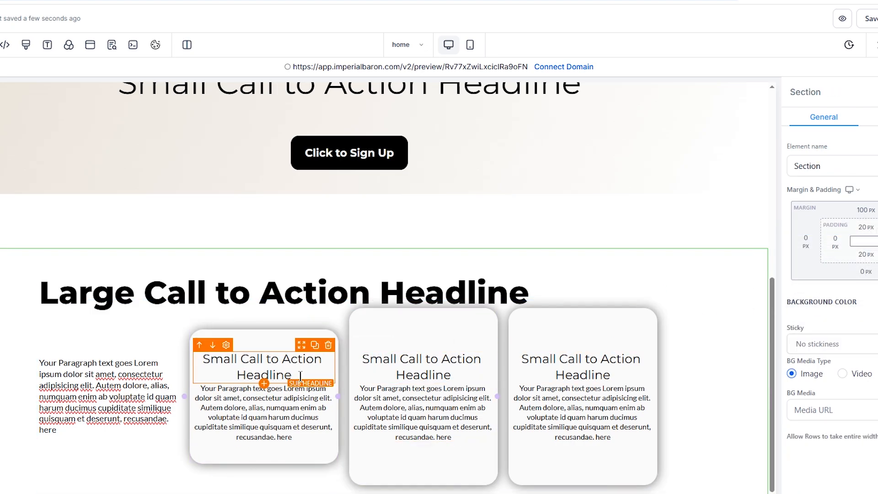
- Set the third card column's top and bottom margins to 40 px
left_click(566, 323)
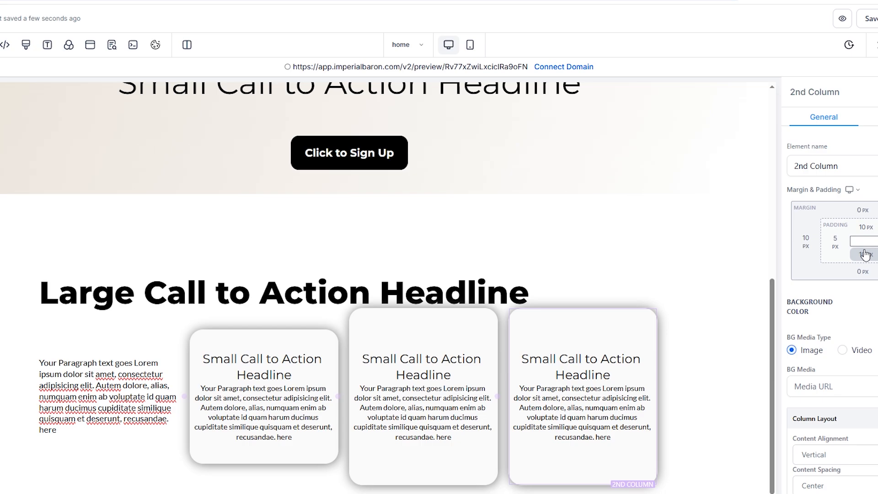
left_click(863, 210)
left_click(853, 276)
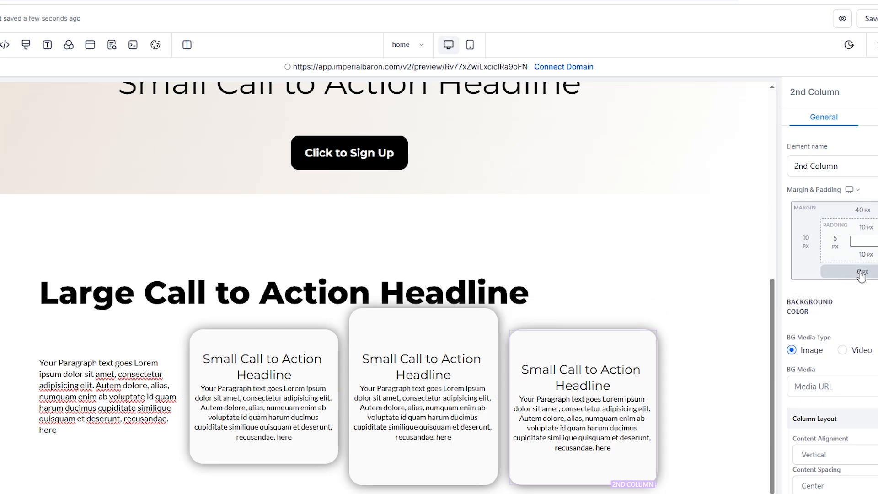
left_click(862, 272)
left_click(842, 338)
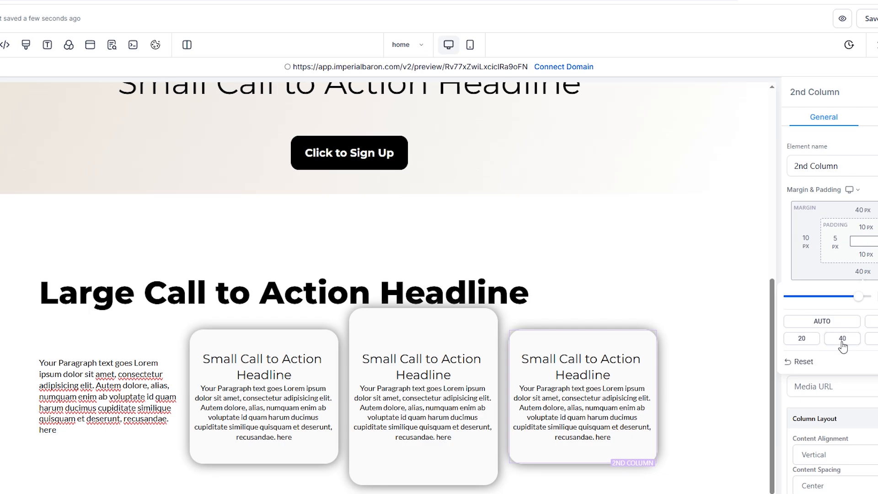
- Set the four-column row's top margin to -70 px so the middle card overlaps the headline
left_click(580, 315)
left_click(861, 211)
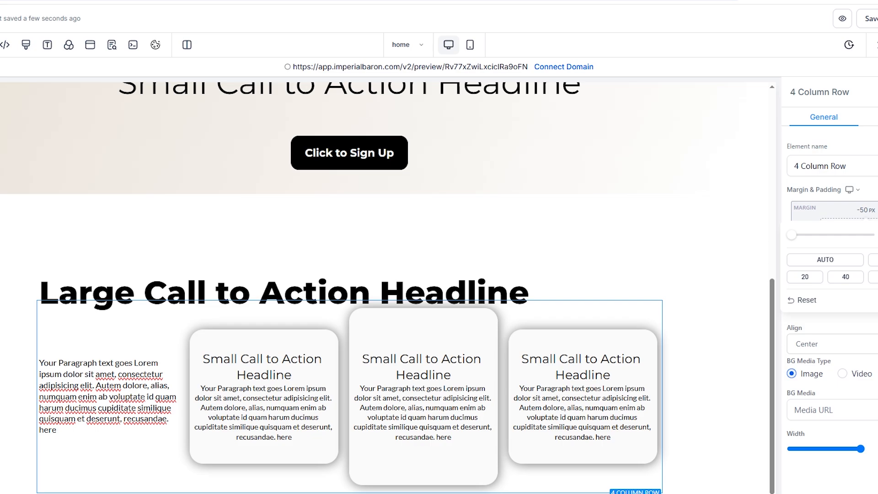
key("Return")
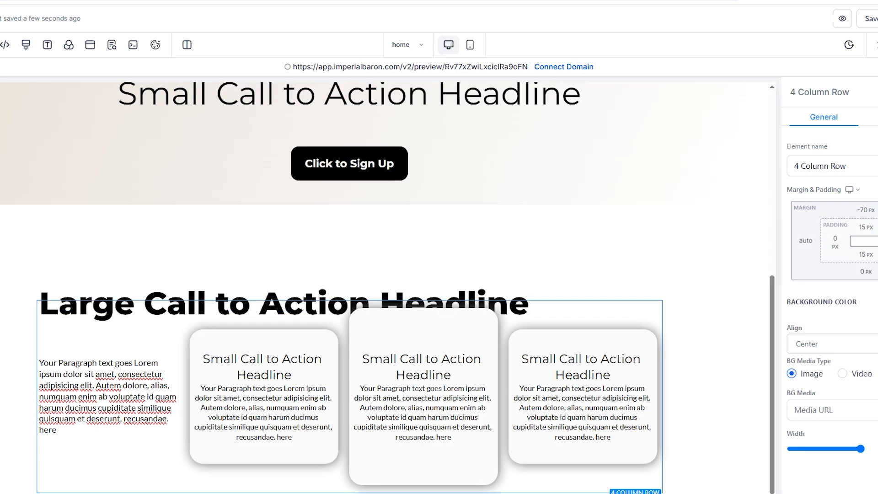
left_click(642, 262)
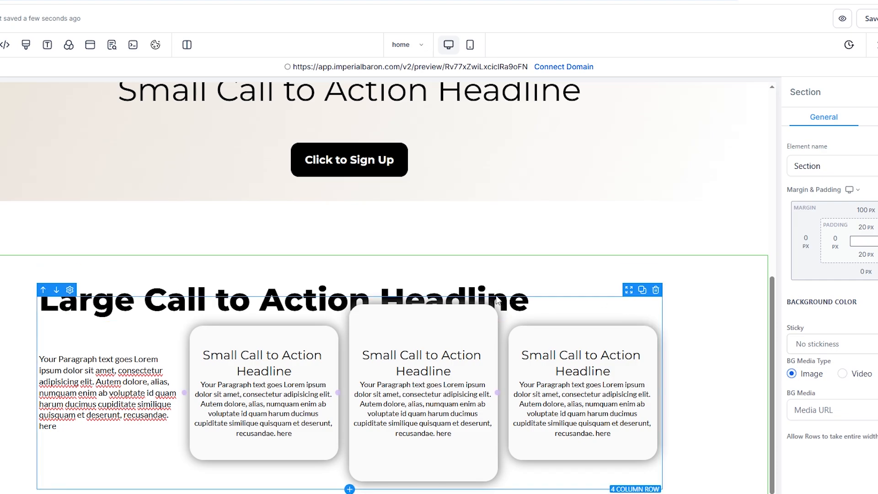
- Enlarge the font of the headline above the cards and shorten its text to "Large Call to Action"
left_click(638, 310)
left_click_drag(837, 361, 854, 364)
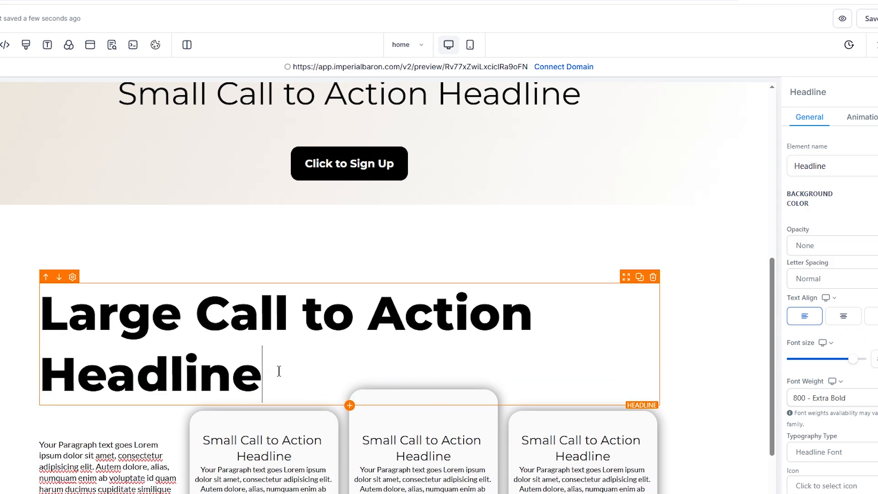
left_click_drag(279, 367, 55, 354)
key("BackSpace")
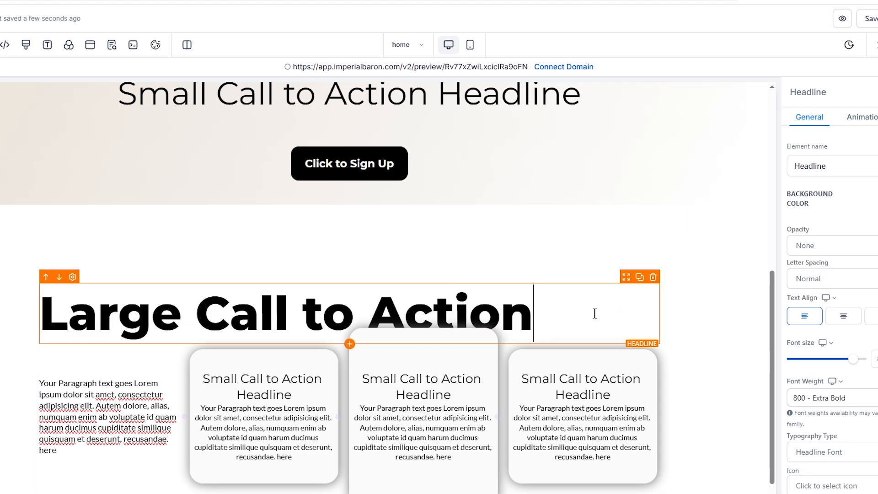
left_click(724, 361)
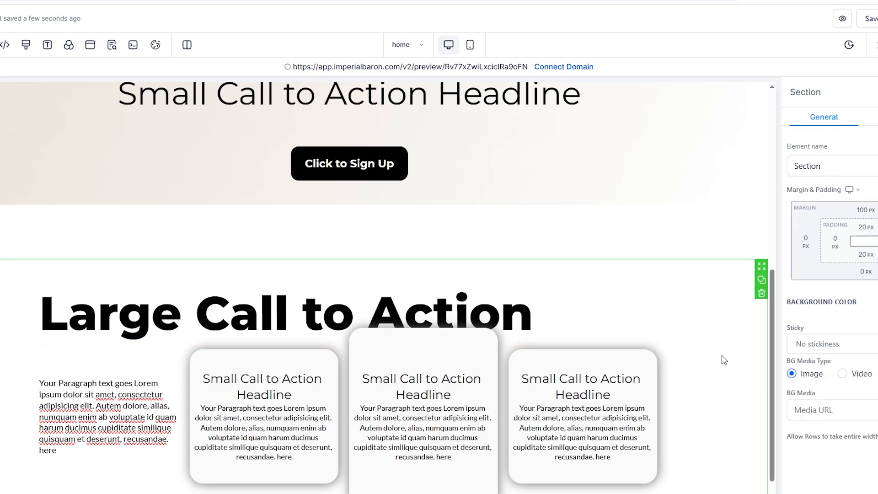
- Set the bottom margin of the first card's sub-headline to 20 px
scroll(700, 358, "down", 1)
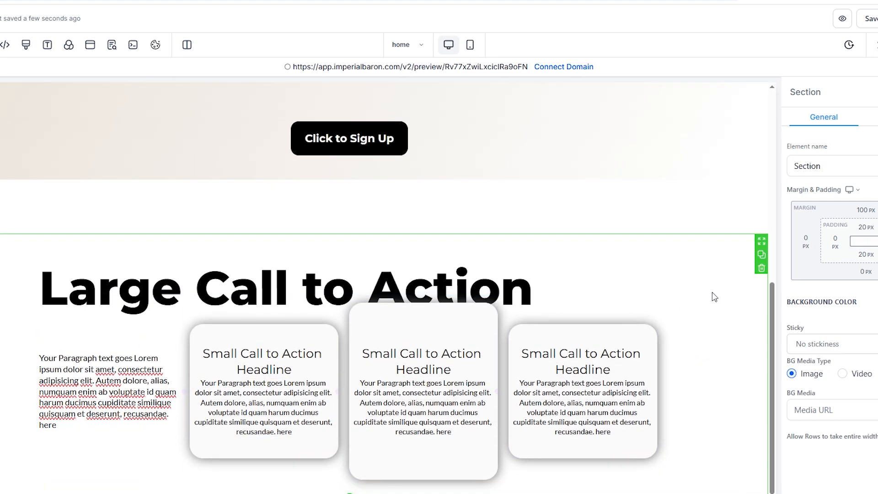
left_click(291, 372)
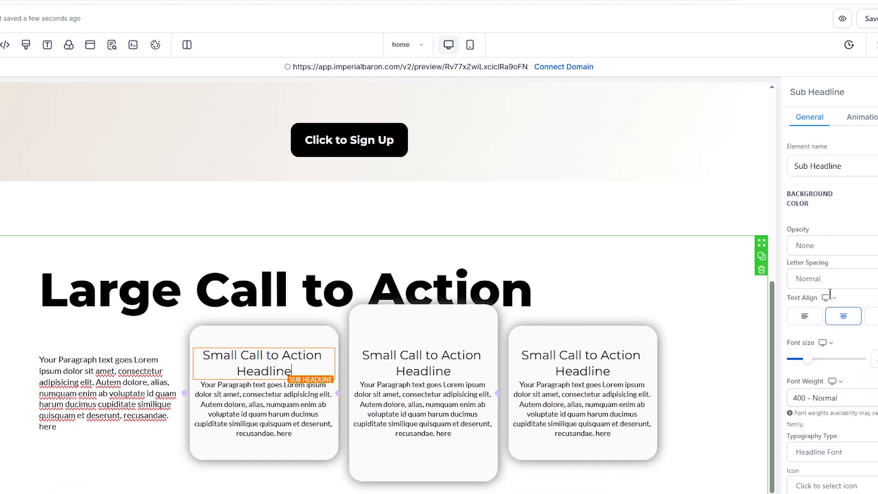
scroll(833, 320, "down", 8)
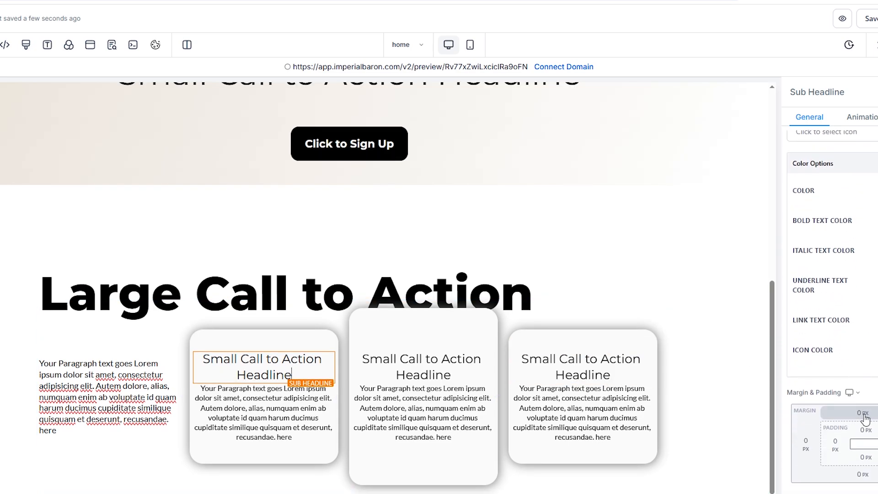
left_click(862, 475)
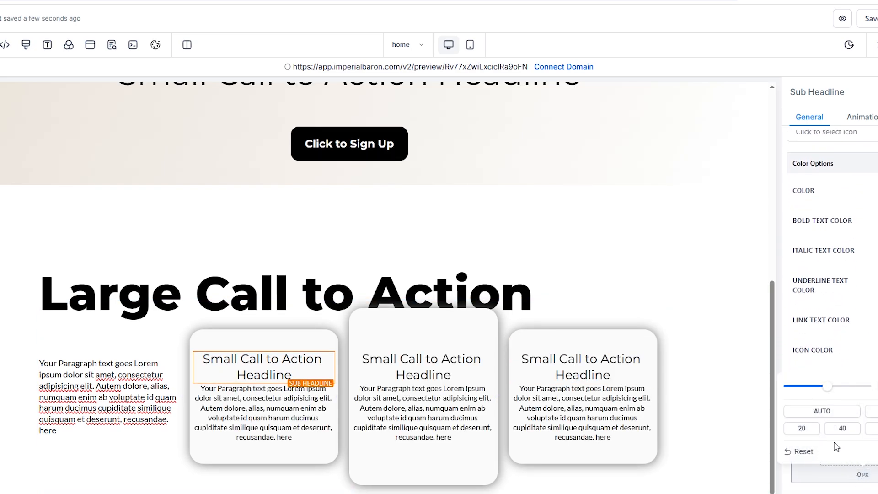
left_click(802, 428)
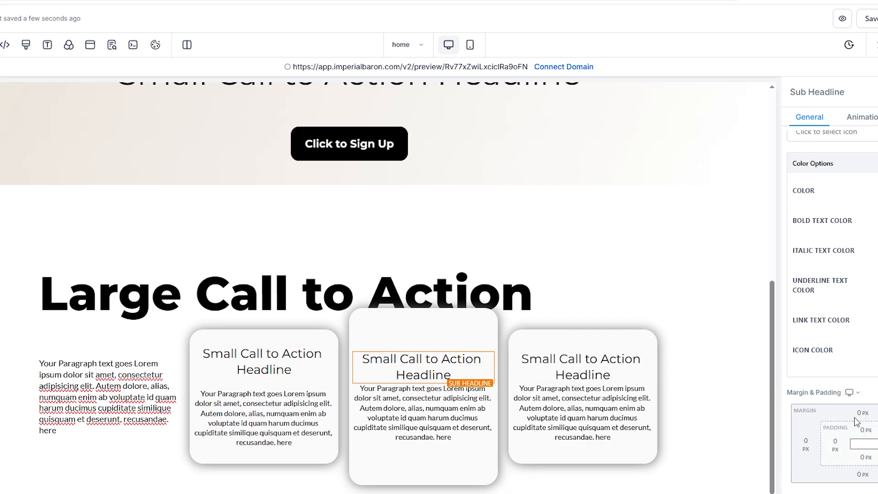
- Set the bottom margin of the sub-headlines in the middle and third cards to 20 px
left_click(862, 475)
left_click(808, 428)
left_click(580, 366)
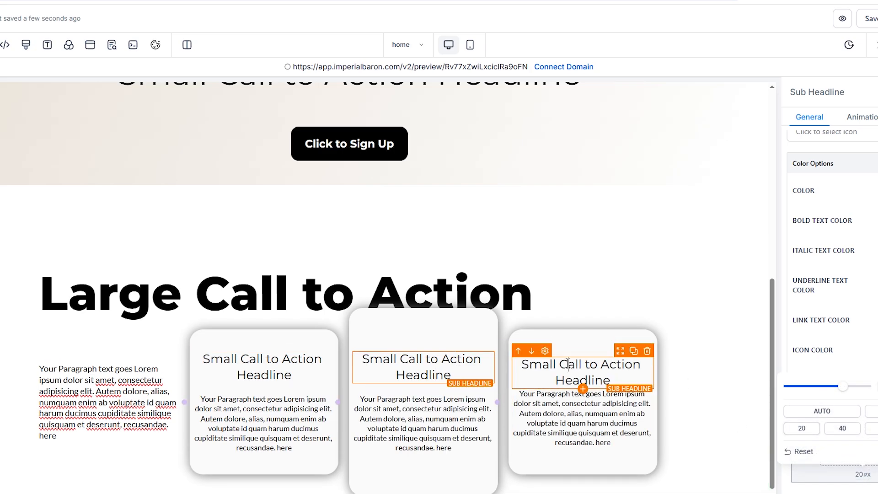
left_click(861, 475)
left_click(806, 432)
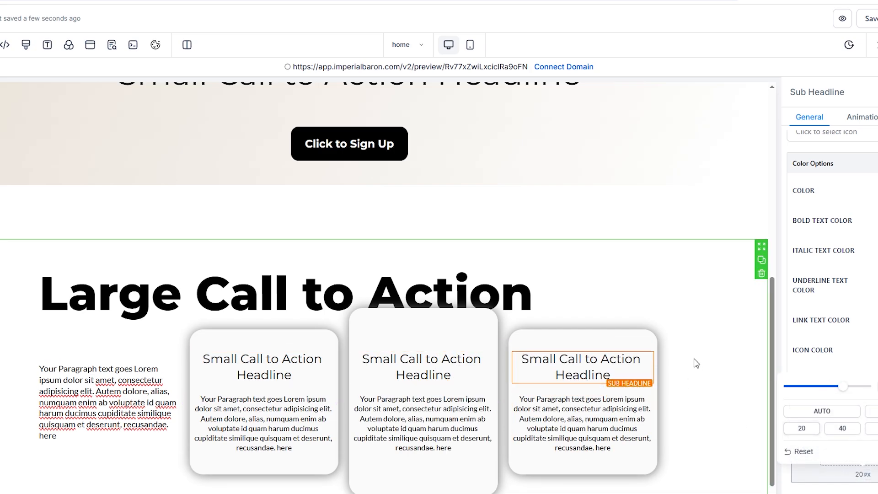
- Save the page and look over the hero and card sections in the page preview
left_click(688, 328)
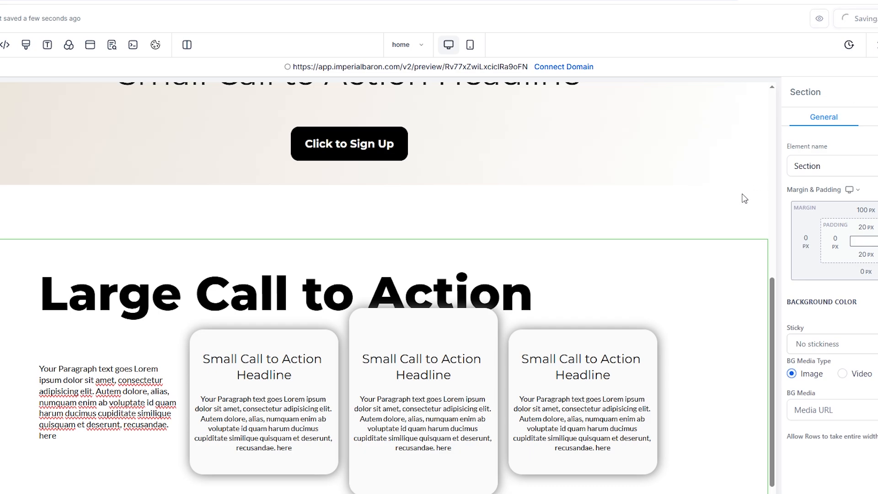
scroll(666, 294, "up", 6)
scroll(667, 294, "down", 6)
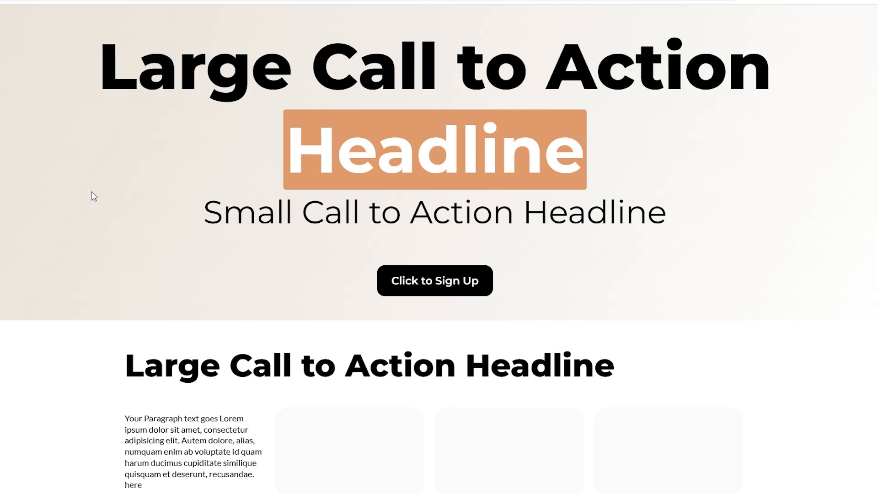
- Examine the large headline, the card sub-headlines and the paragraph texts of the card section in the page preview
scroll(156, 387, "up", 4)
scroll(232, 346, "down", 6)
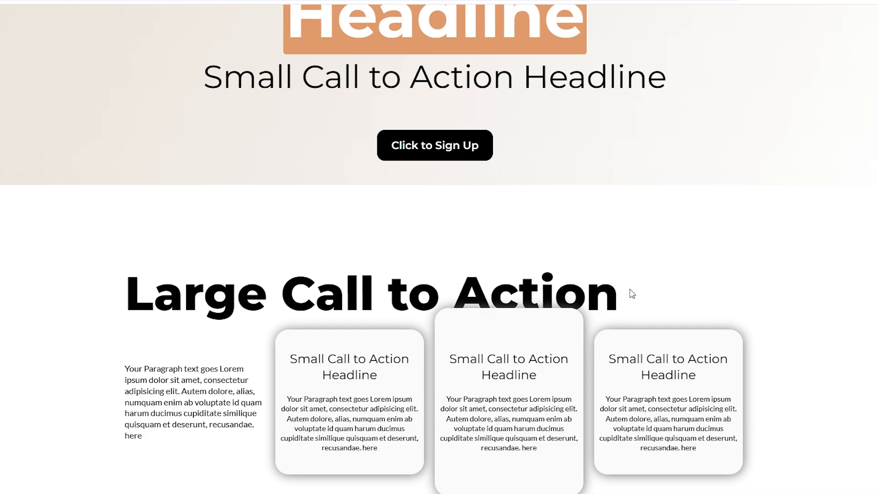
left_click_drag(617, 296, 132, 294)
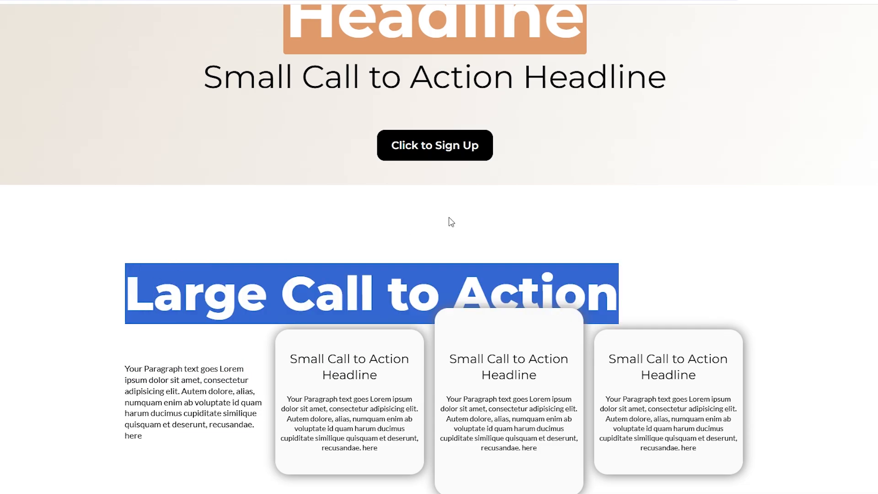
left_click(451, 222)
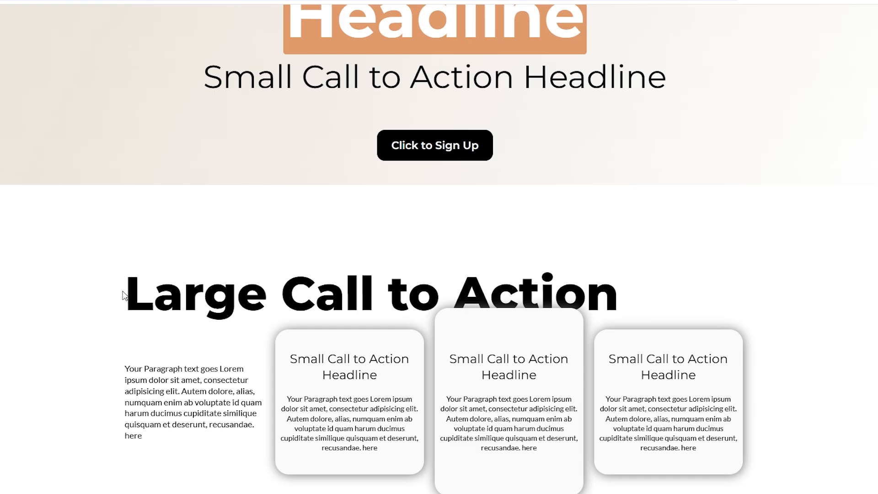
left_click_drag(124, 295, 638, 303)
left_click(668, 269)
left_click_drag(290, 365, 387, 373)
left_click(387, 372)
left_click_drag(456, 353, 540, 376)
left_click(446, 402)
left_click_drag(306, 399, 386, 452)
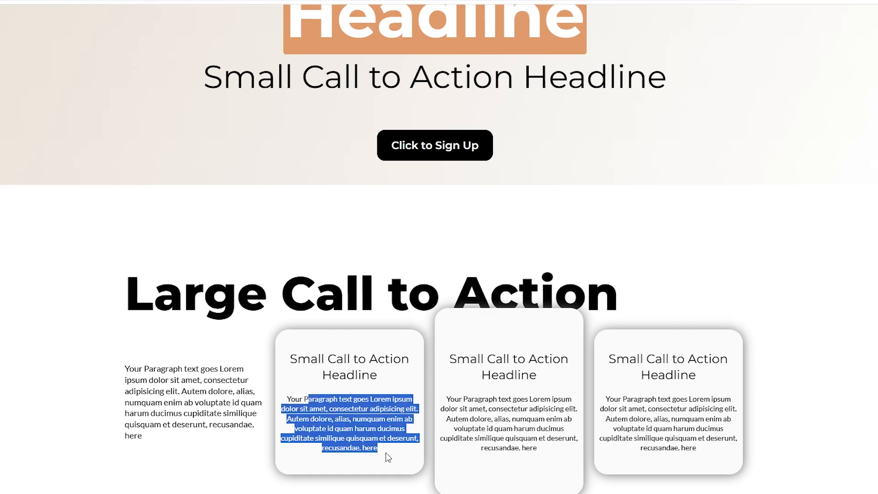
left_click(386, 452)
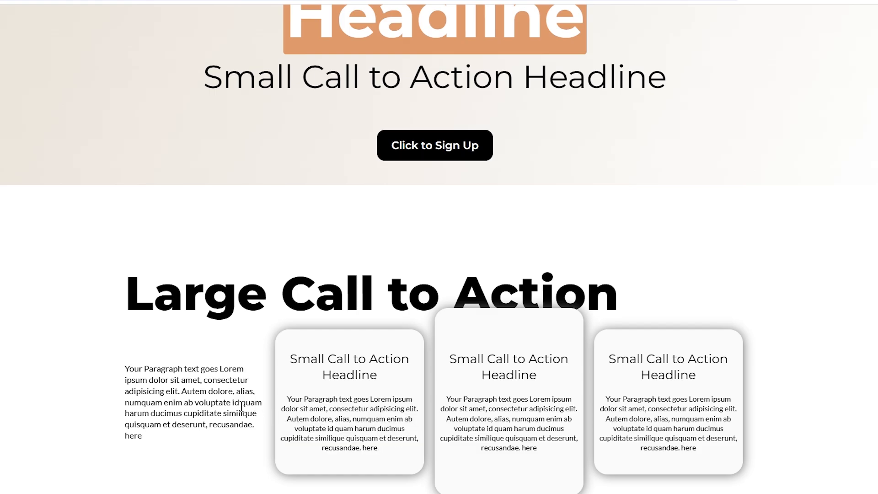
left_click_drag(148, 439, 125, 372)
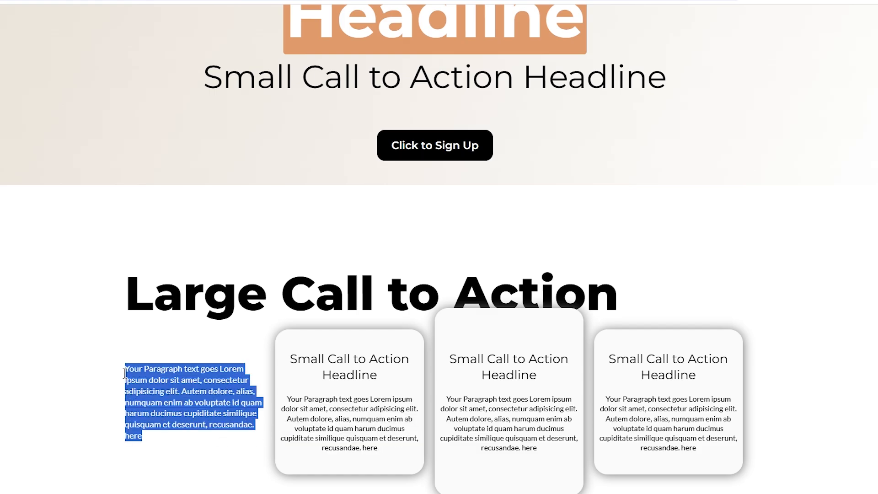
left_click(165, 442)
left_click_drag(147, 435, 114, 401)
left_click(114, 400)
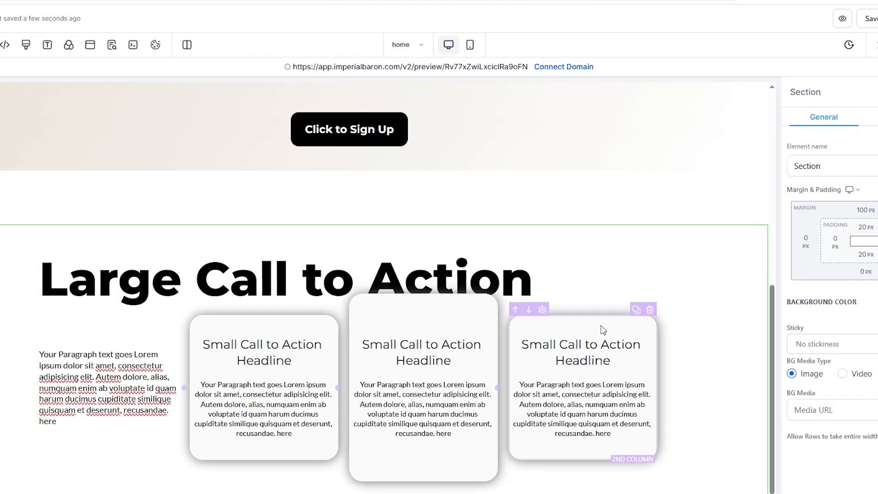
- Add the custom class "gradient-text" to the "Large Call to Action" headline above the cards
scroll(712, 320, "up", 1)
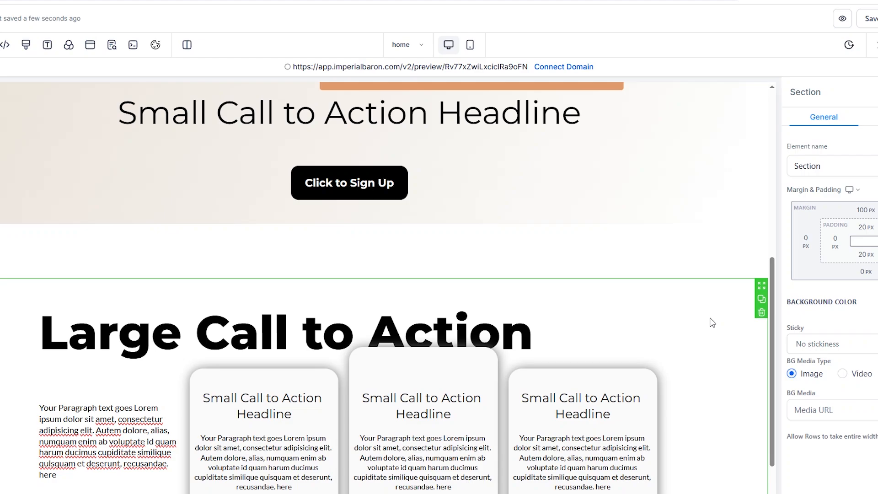
left_click(503, 329)
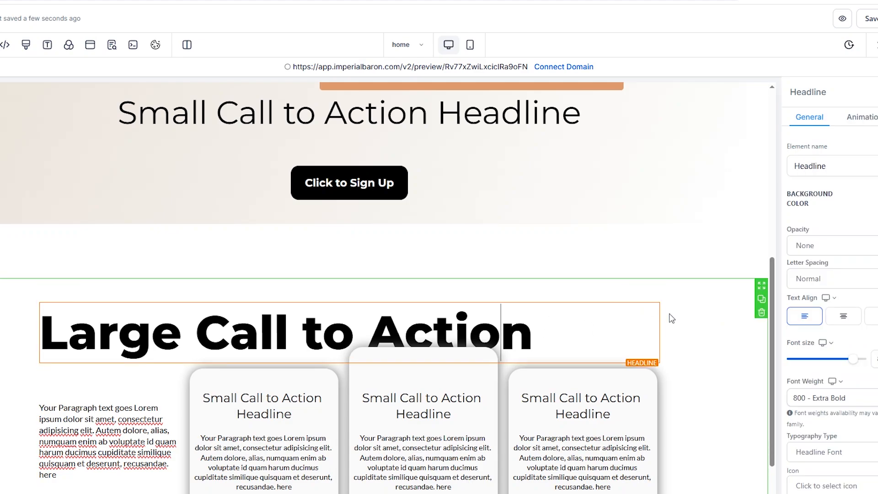
left_click(678, 325)
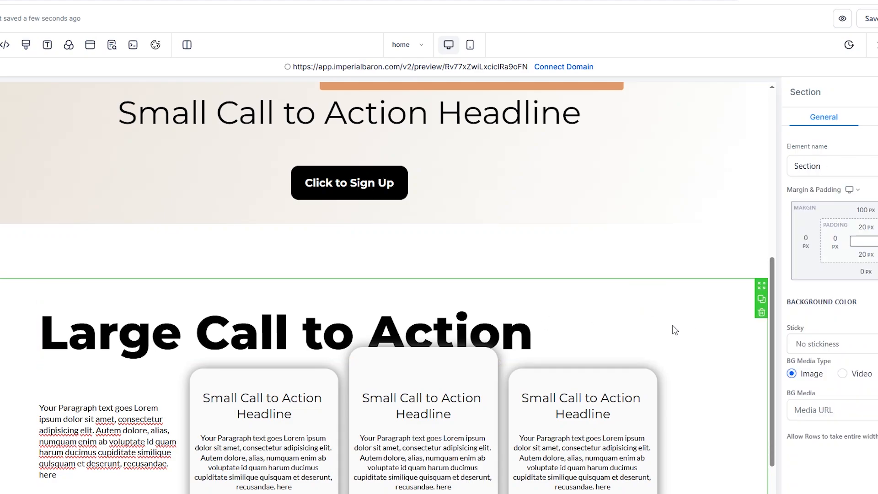
left_click(494, 325)
scroll(830, 320, "down", 5)
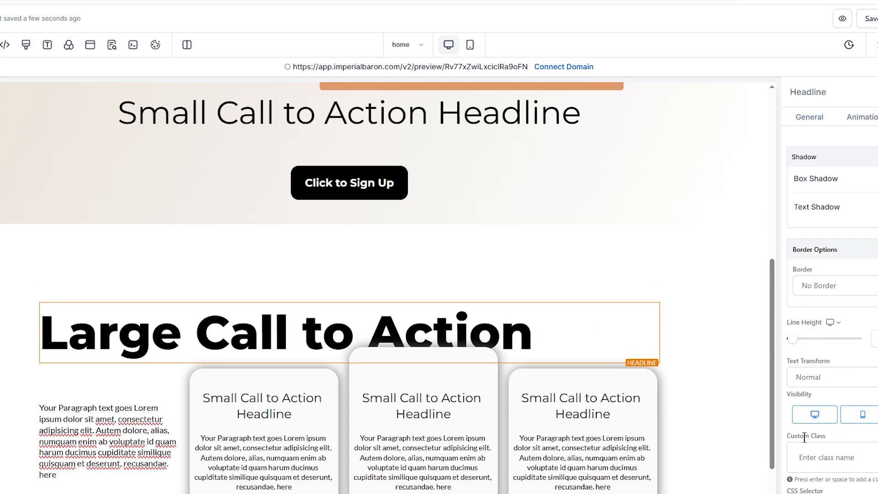
type("gradient-text")
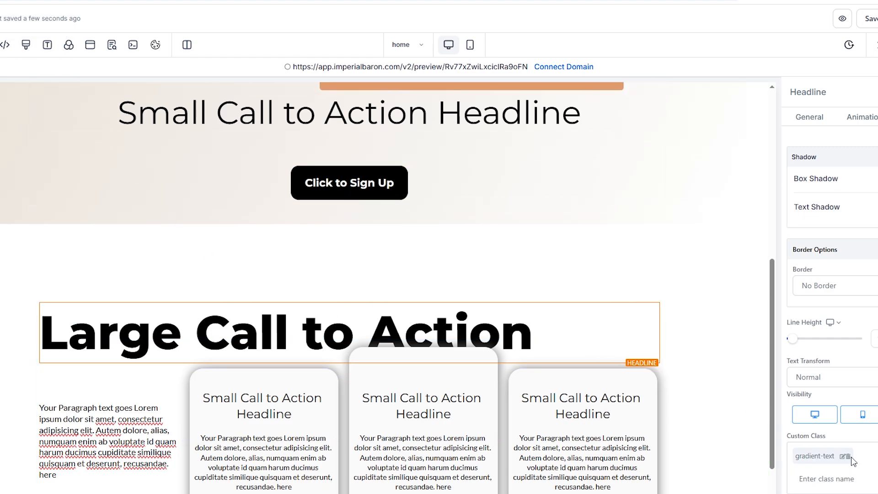
- Apply bold formatting to the whole "Large Call to Action" headline text above the cards
left_click(549, 326)
left_click_drag(550, 326, 38, 328)
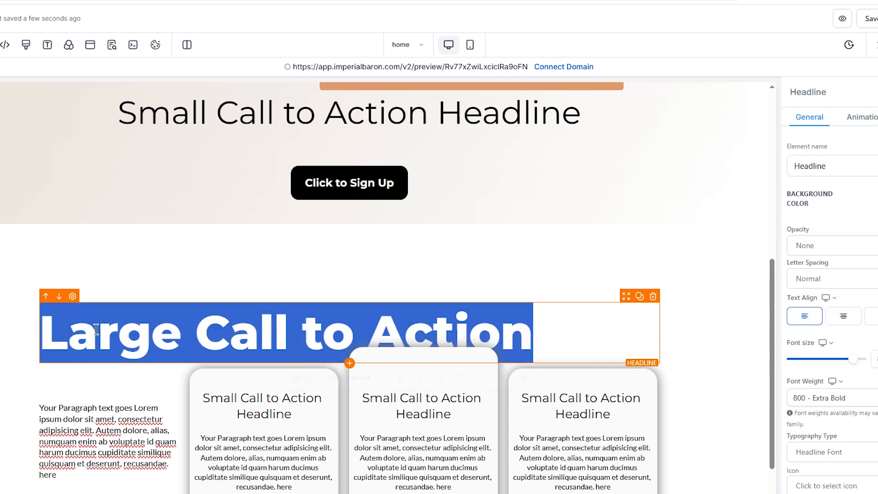
left_click(401, 377)
left_click(654, 327)
scroll(496, 273, "down", 1)
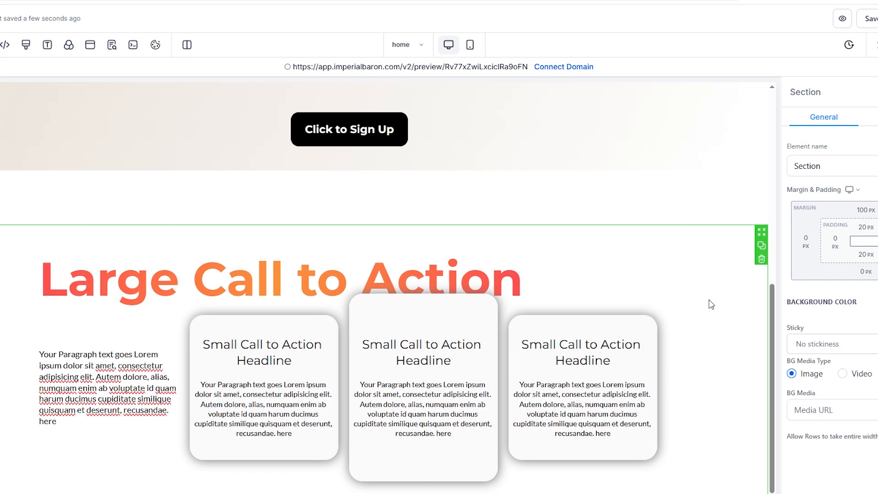
- Set the font size of the gradient headline above the cards to 100
left_click(493, 278)
left_click_drag(853, 359, 867, 359)
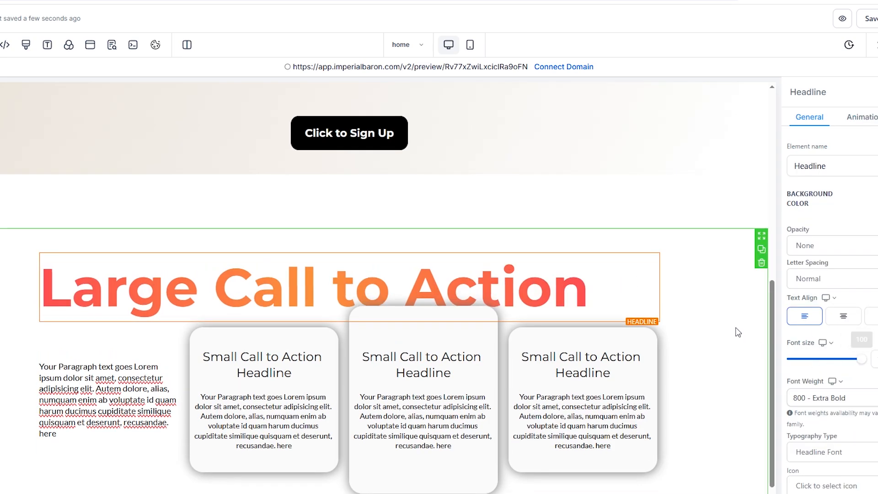
left_click(709, 315)
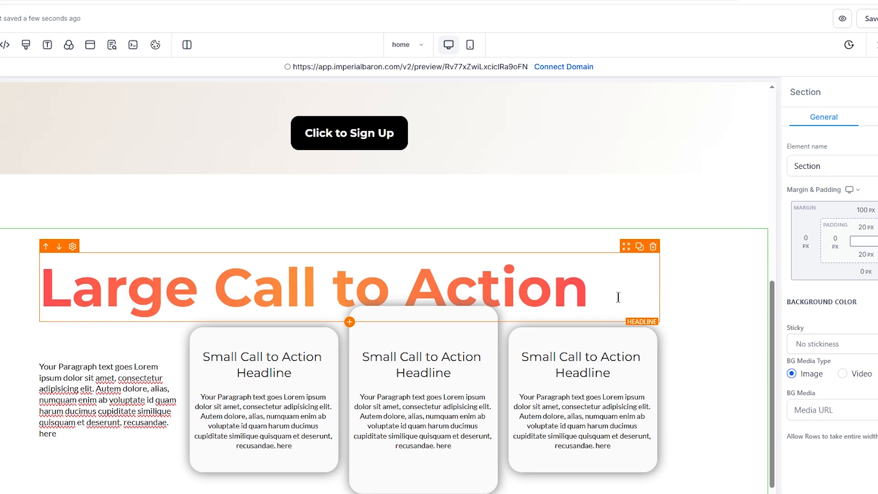
- Compare the gradient headline's colours with those of the hero section above it
scroll(618, 298, "up", 3)
scroll(529, 323, "down", 1)
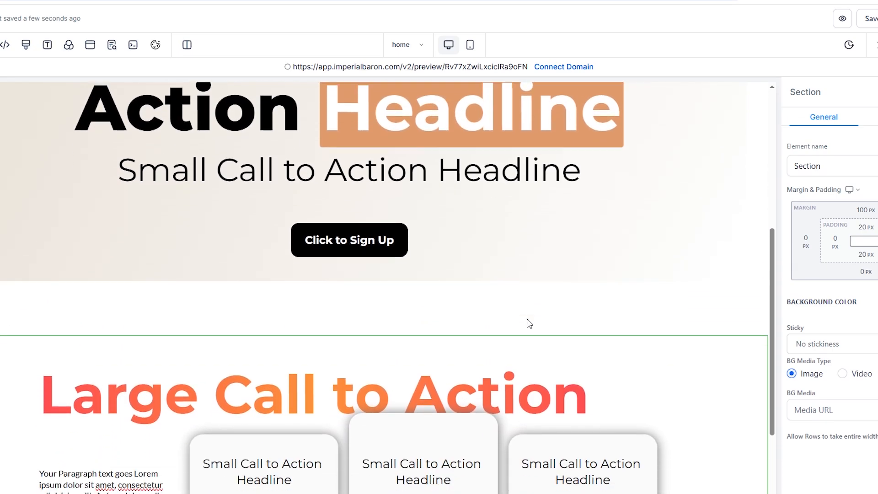
scroll(529, 324, "down", 1)
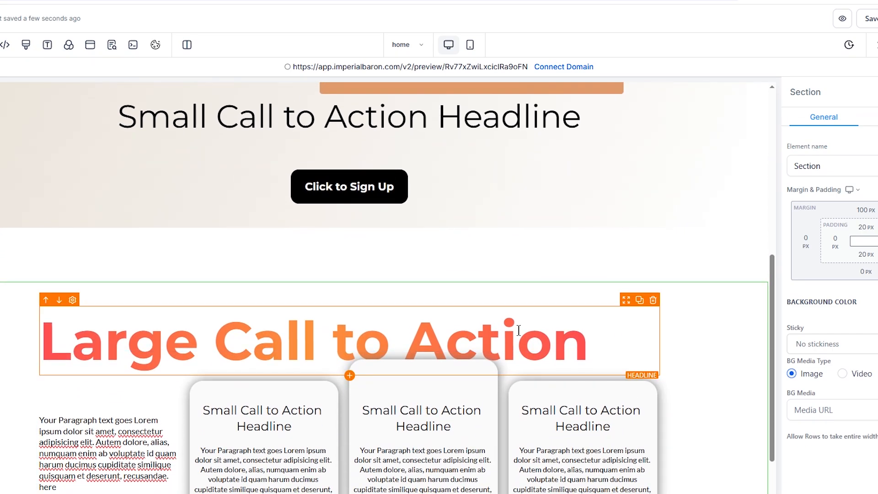
scroll(622, 367, "up", 1)
scroll(678, 359, "down", 1)
scroll(678, 336, "up", 3)
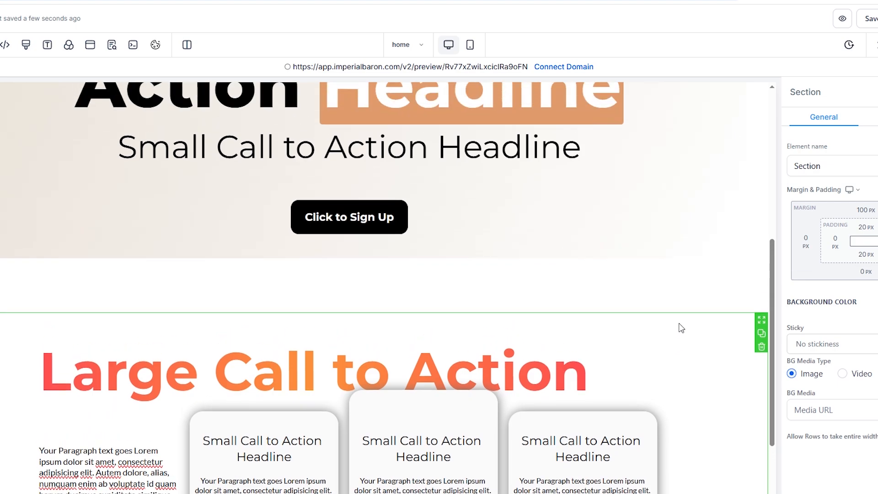
scroll(601, 360, "down", 2)
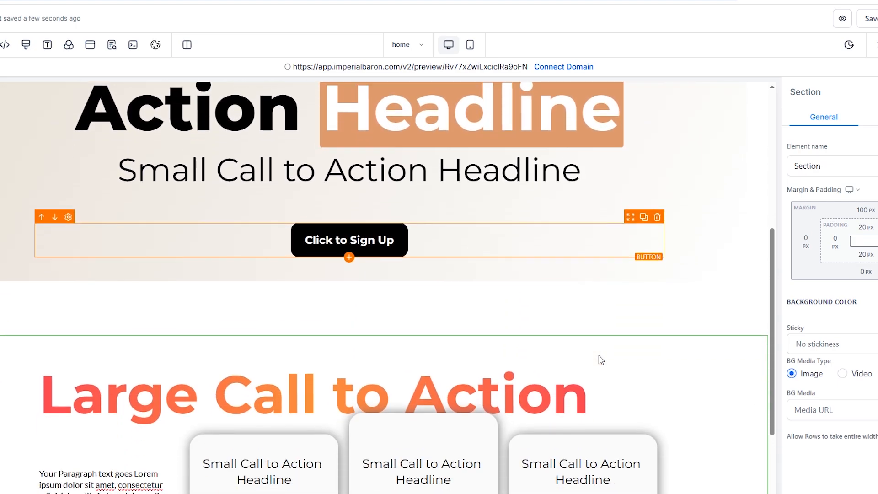
- Recolour the card section headline's gradient to run from beige to the orange of the hero's highlighted word
left_click(128, 186)
scroll(650, 310, "down", 2)
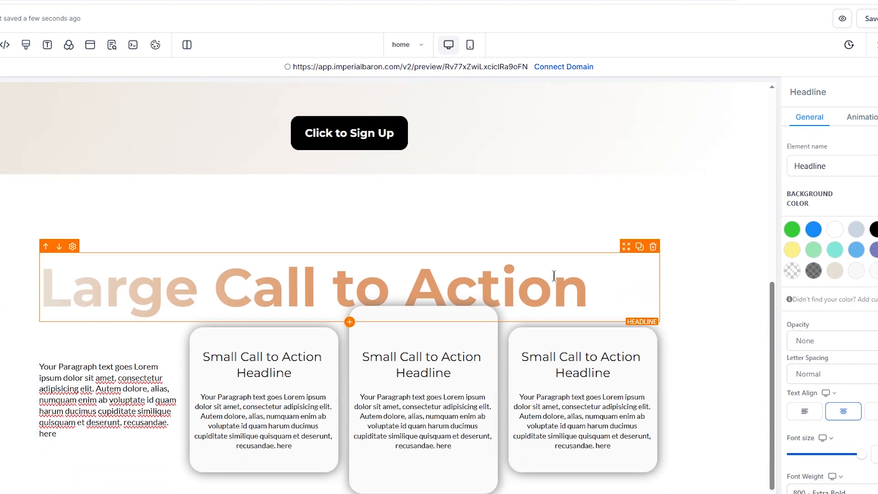
left_click(554, 275)
left_click(692, 277)
- Check how the beige-to-orange headline matches the highlighted word and background of the hero section
scroll(638, 320, "up", 3)
scroll(639, 321, "down", 1)
scroll(638, 322, "down", 1)
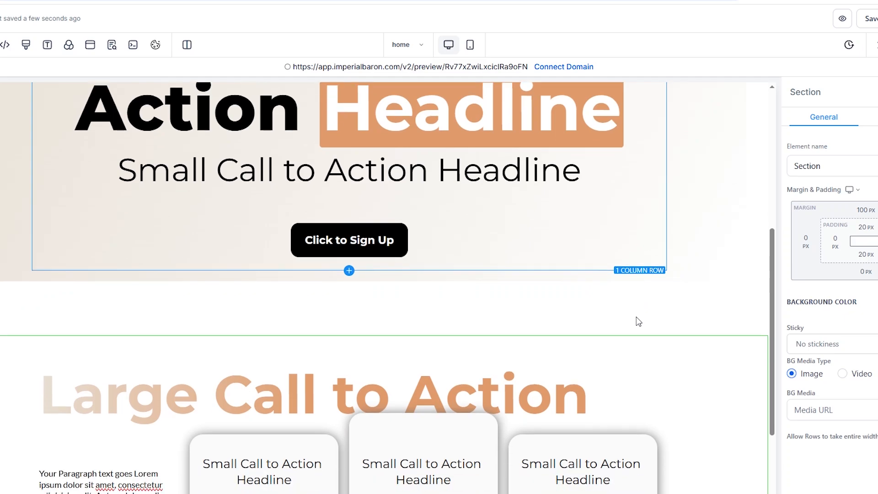
scroll(639, 322, "up", 2)
scroll(639, 321, "down", 2)
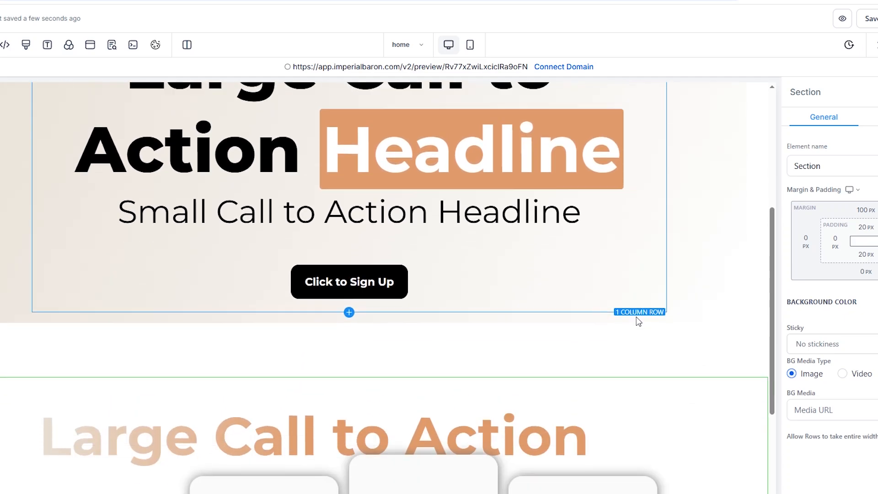
double_click(597, 388)
scroll(556, 185, "up", 1)
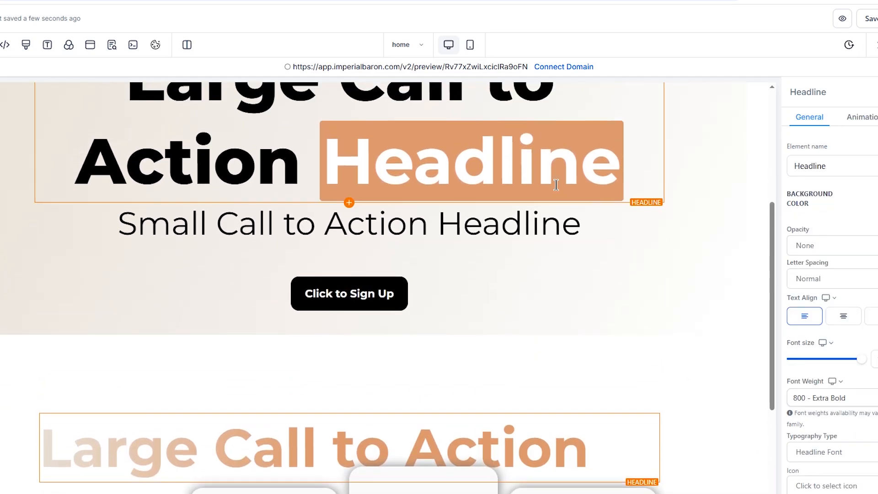
scroll(496, 306, "down", 2)
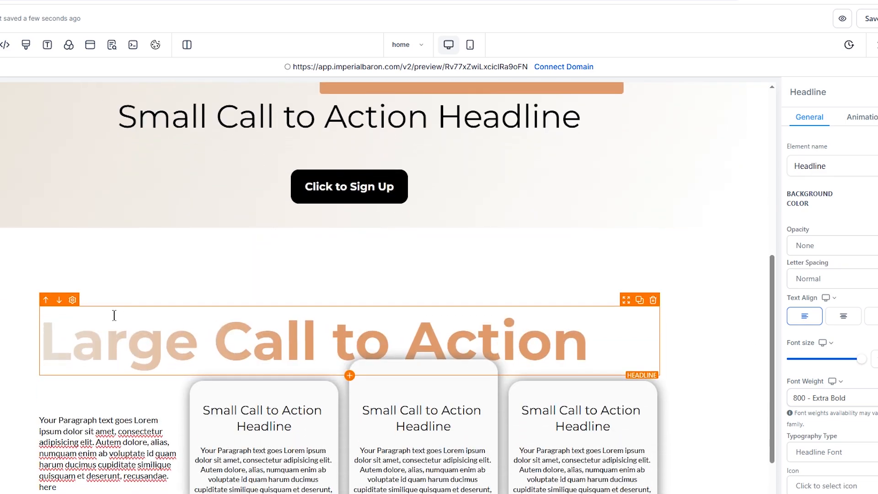
scroll(111, 328, "up", 1)
scroll(41, 320, "up", 4)
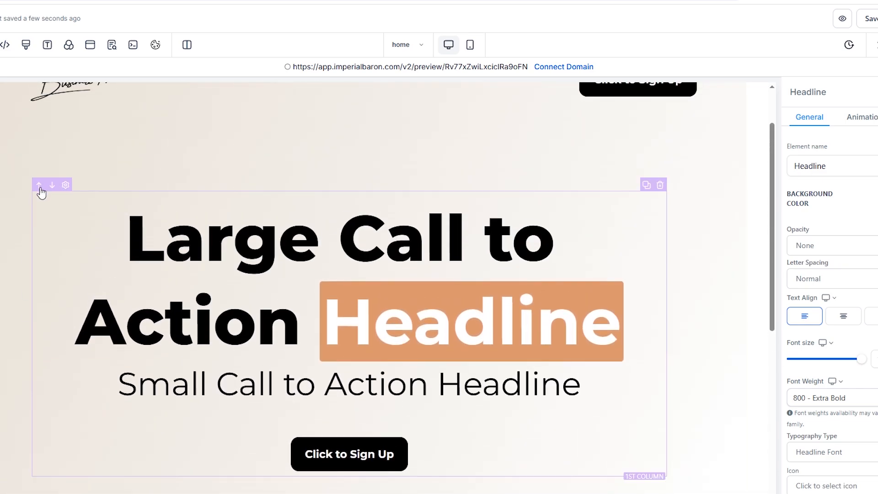
- Save the page and check the recoloured headline and the paragraph beside the cards in the page preview
left_click(867, 18)
scroll(603, 360, "down", 5)
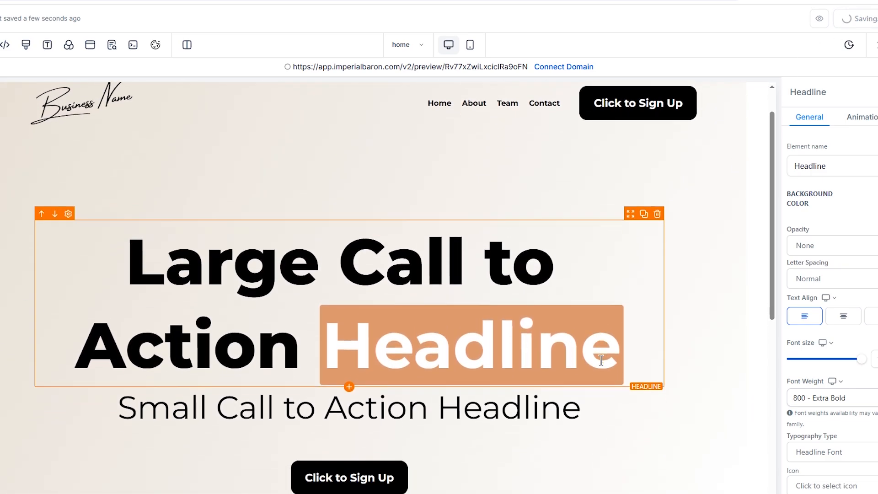
scroll(601, 360, "down", 2)
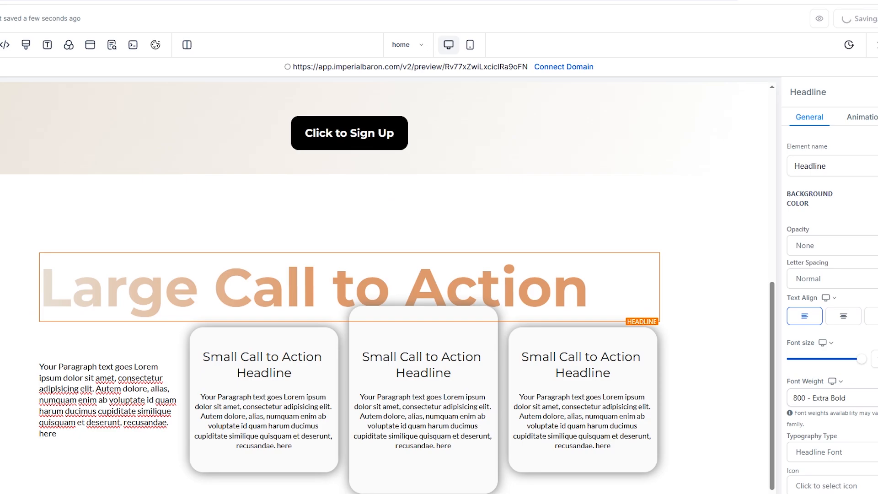
left_click(114, 1)
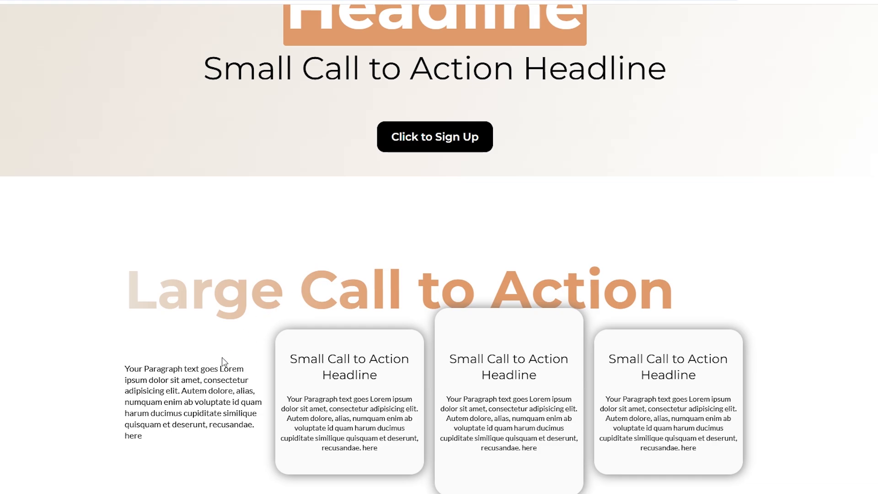
left_click_drag(127, 368, 198, 471)
left_click(207, 395)
left_click(109, 2)
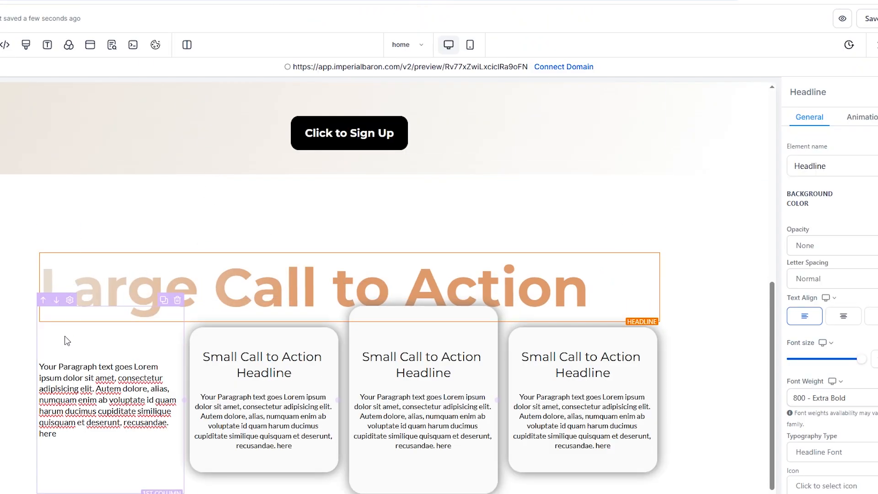
- Make the entire paragraph beside the three cards bold
left_click(87, 372)
key("ctrl+a")
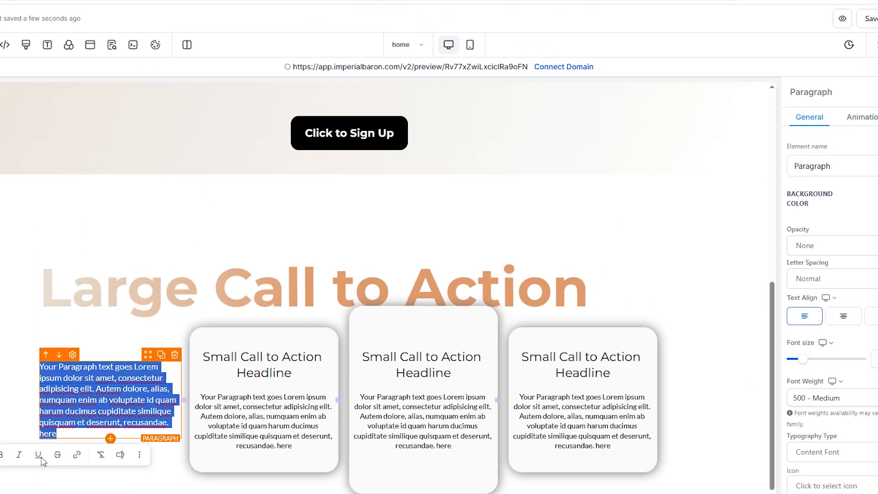
left_click(2, 457)
left_click(14, 437)
- Duplicate the hero's "Click to Sign Up" button and place the copy beneath the paragraph in the first card
scroll(201, 292, "up", 1)
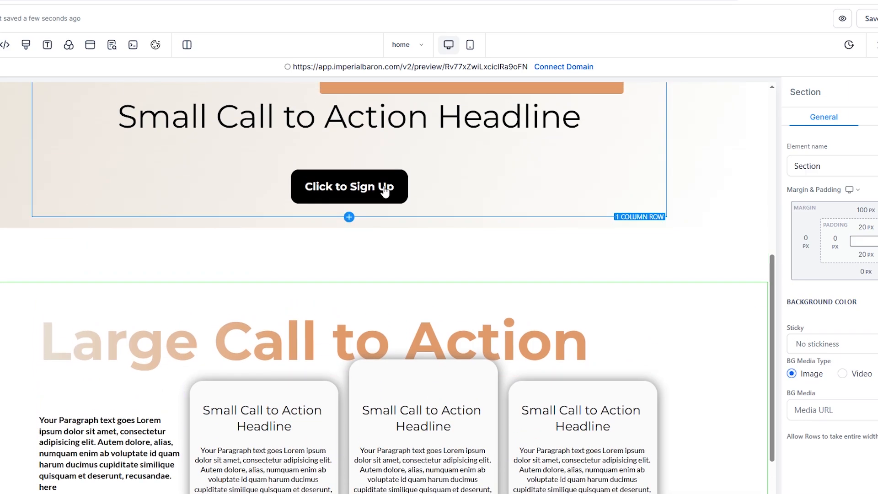
left_click(644, 163)
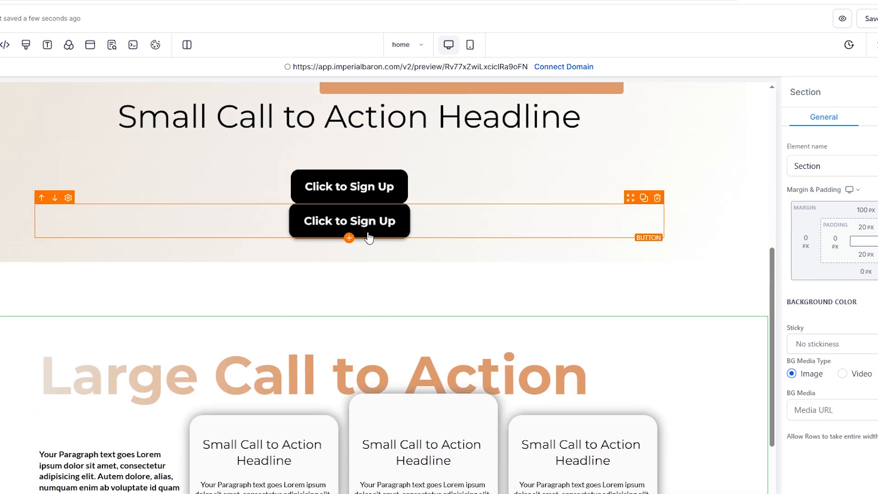
left_click_drag(349, 221, 264, 485)
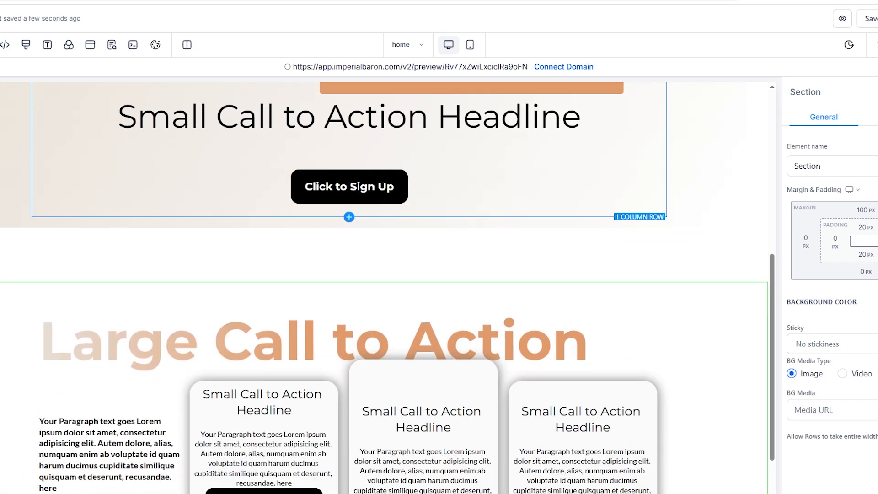
scroll(383, 388, "down", 1)
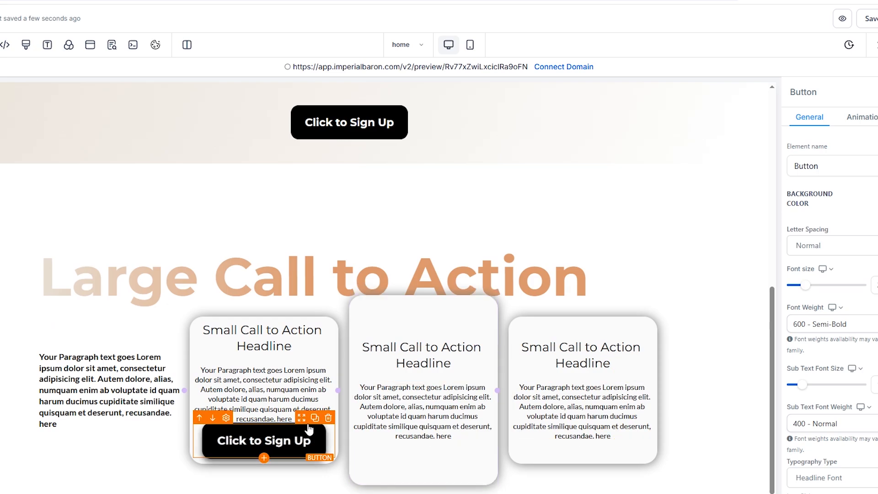
- Move the copied sign-up button from the first card to beneath the bold paragraph and give it a small top margin
left_click(190, 444)
left_click_drag(307, 432, 125, 417)
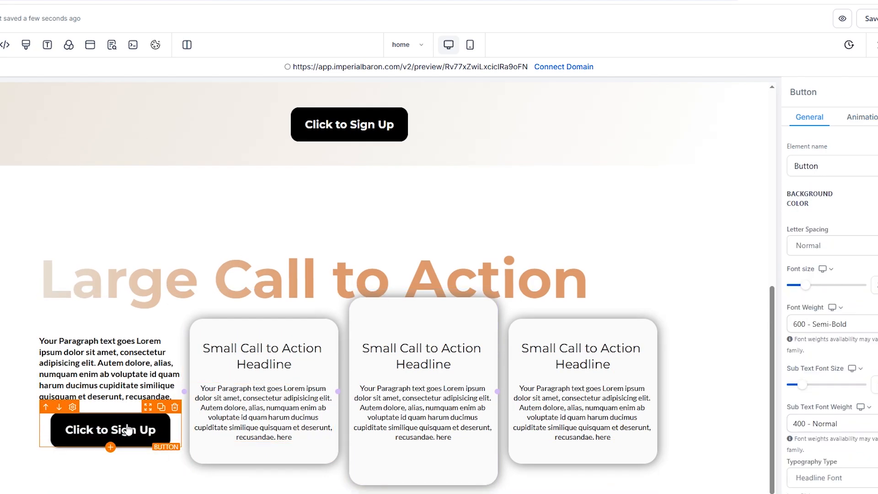
scroll(872, 378, "down", 9)
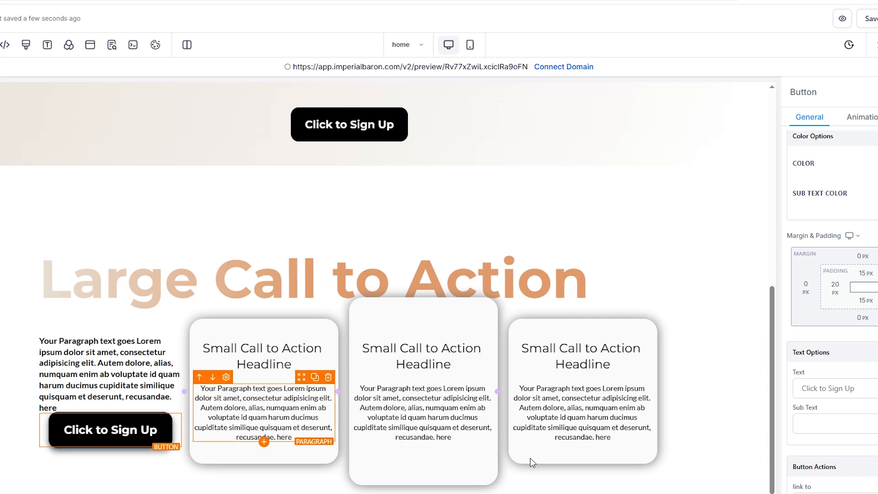
left_click(862, 256)
left_click(872, 324)
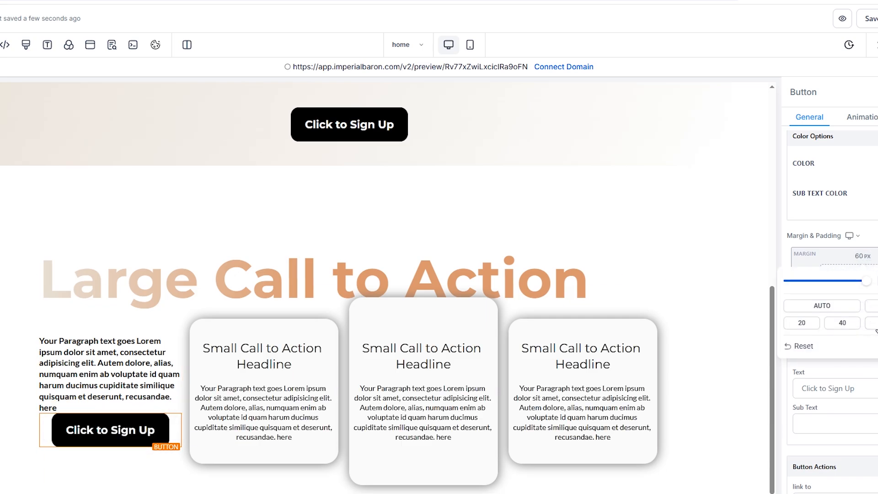
left_click(847, 326)
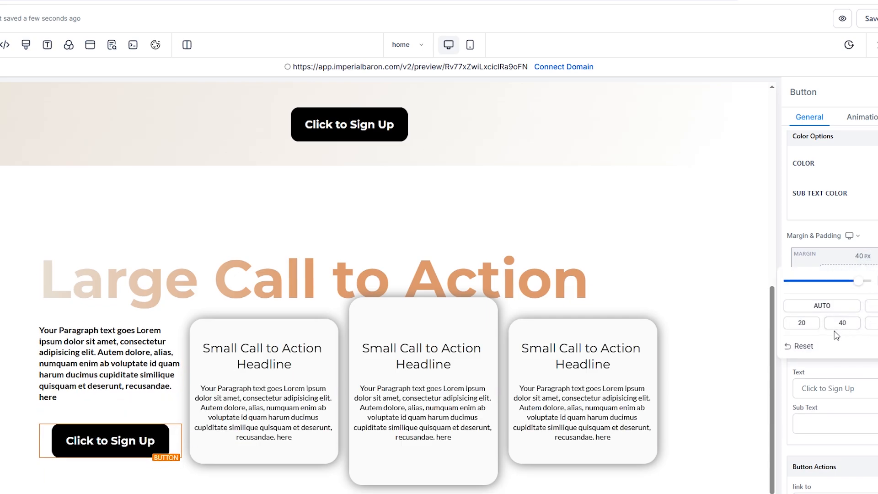
left_click(704, 339)
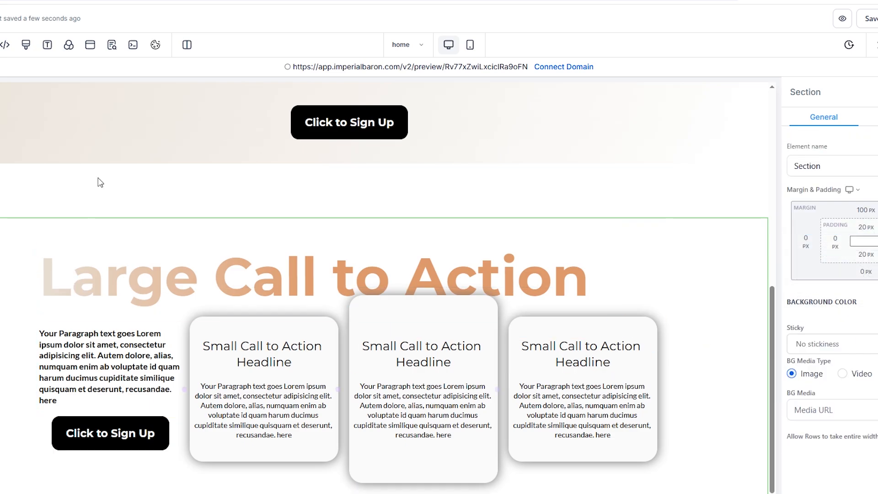
left_click(870, 19)
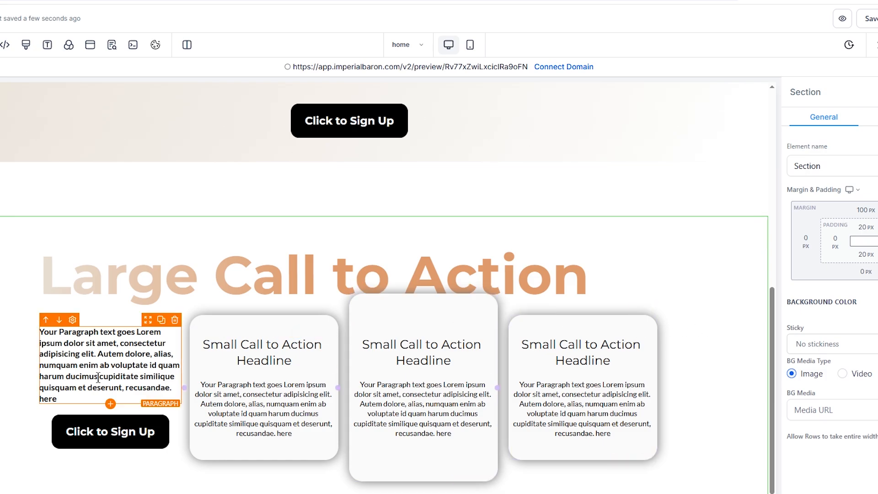
- Enlarge the bold paragraph's font size and set the top margin of its column to 60 px
left_click(88, 367)
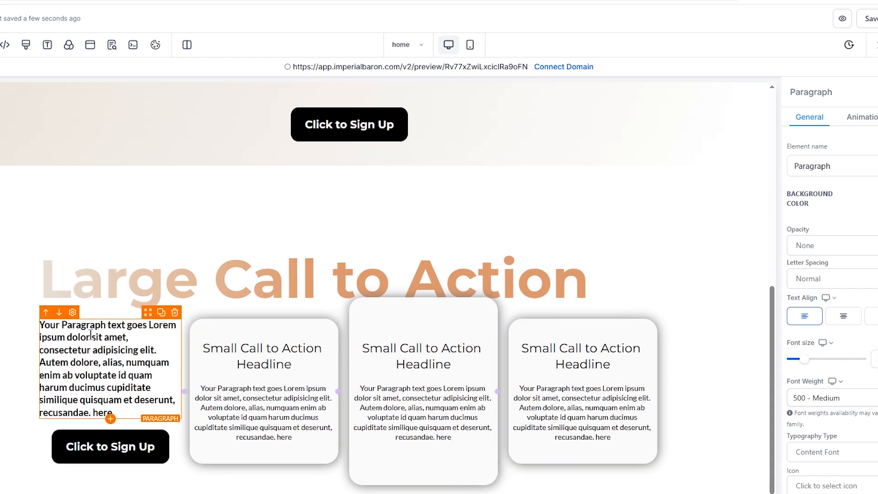
left_click(114, 316)
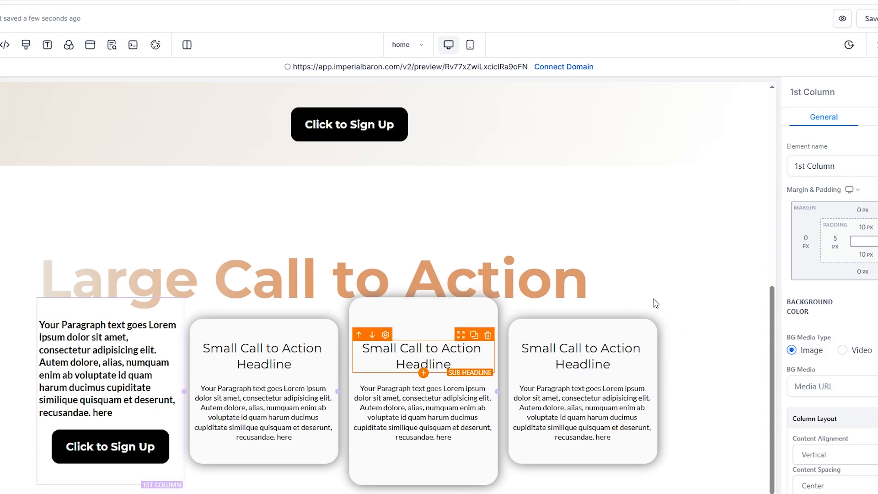
left_click(860, 217)
left_click(804, 279)
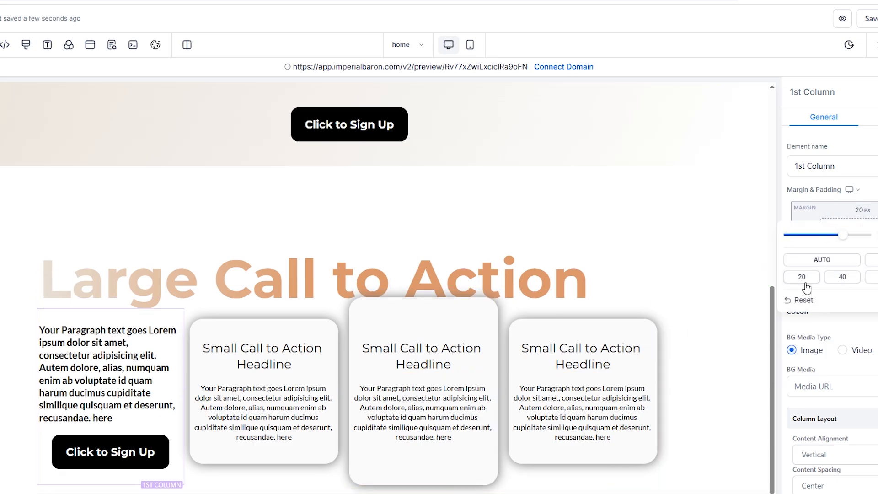
left_click(843, 278)
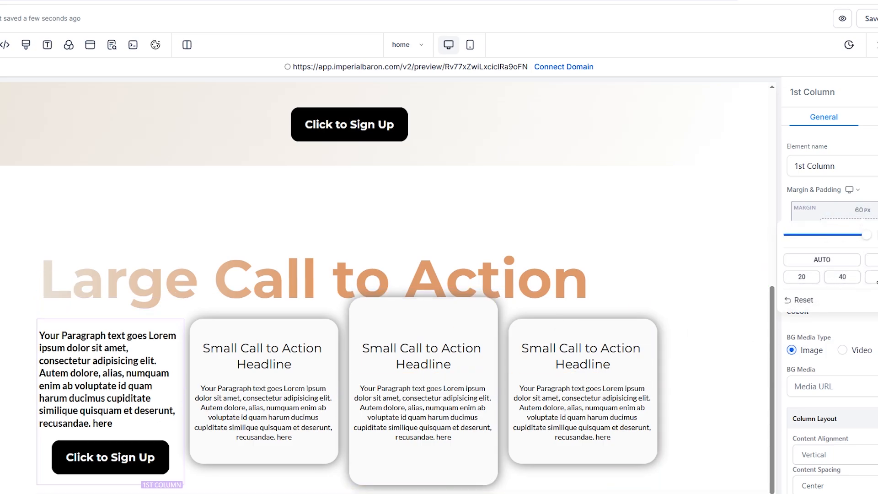
left_click(721, 279)
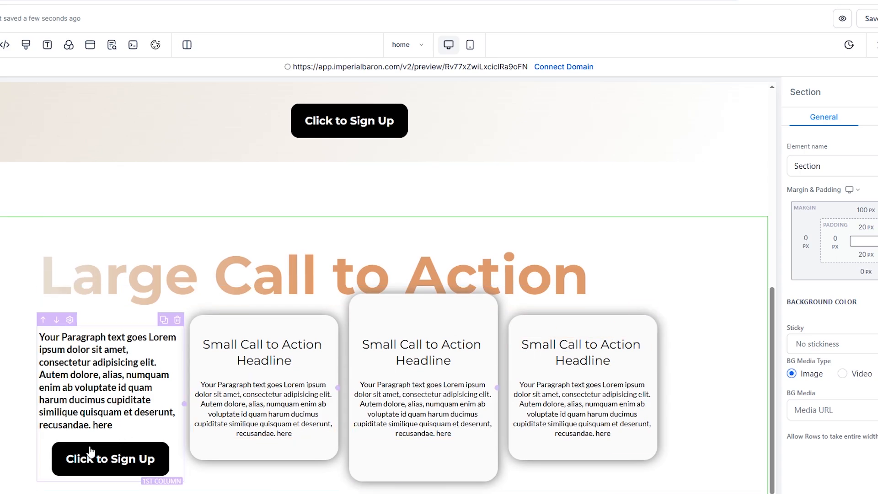
- Set the right margin of the paragraph's column to 20 px
left_click(182, 373)
left_click(877, 242)
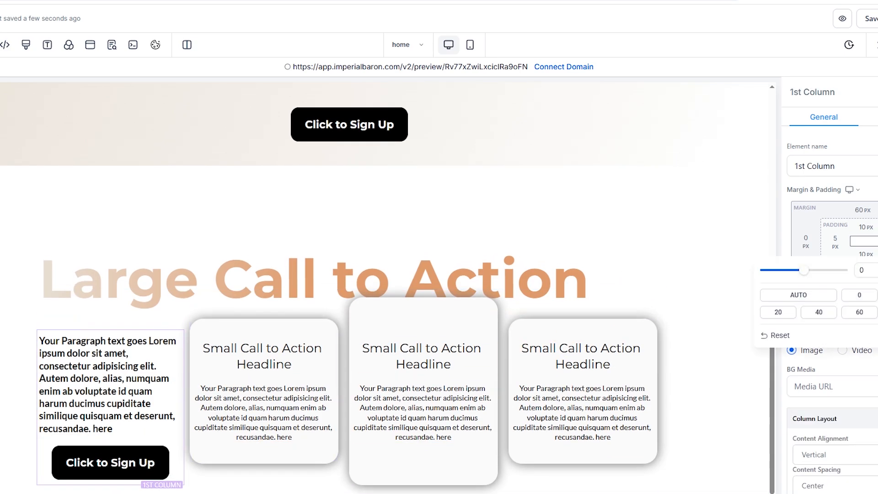
left_click(778, 313)
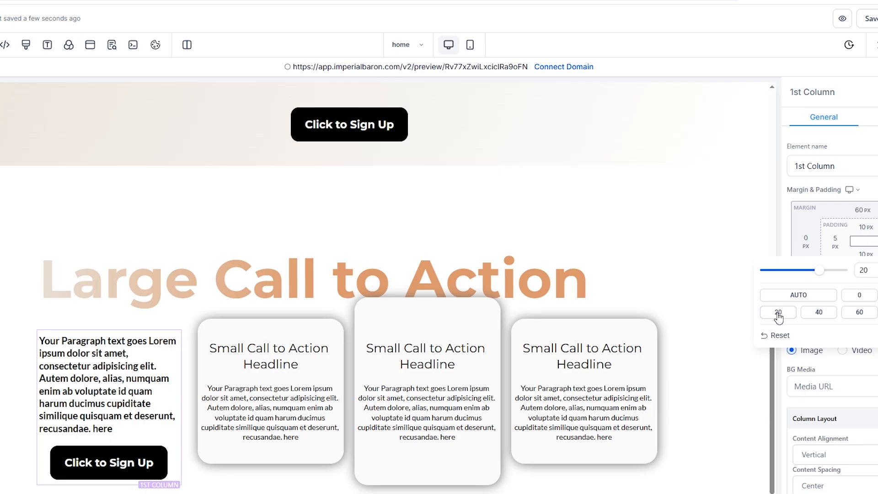
- Save the page and check the gradient headline and the spacing of the paragraph column in the page preview
left_click(641, 357)
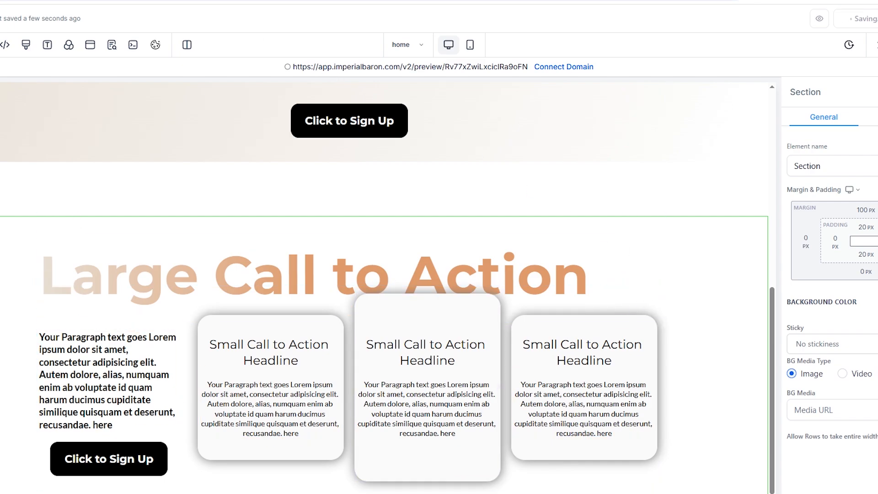
key("ctrl+Tab")
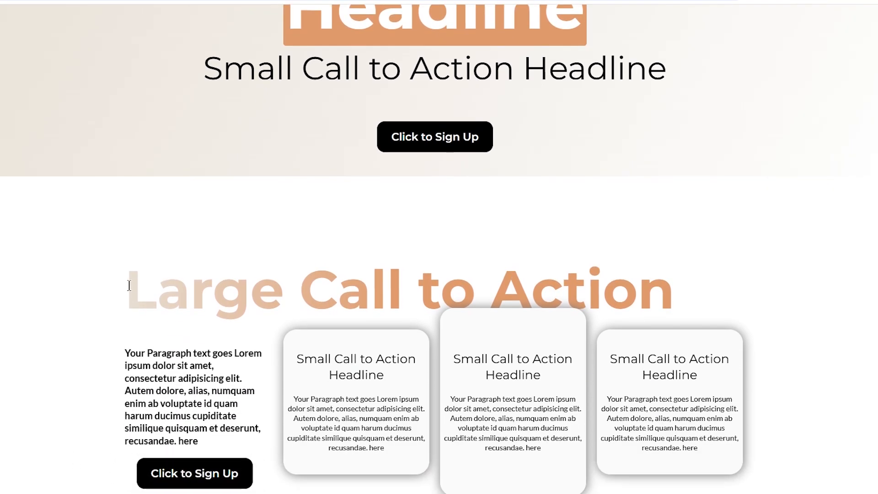
left_click_drag(129, 286, 702, 300)
left_click(718, 277)
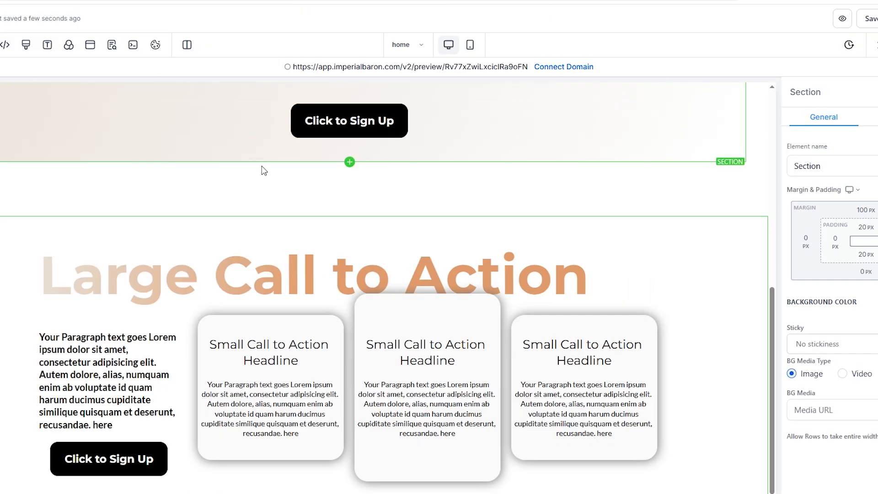
- Try a top padding of 100 px on the middle card and return it to 80 px
left_click(414, 304)
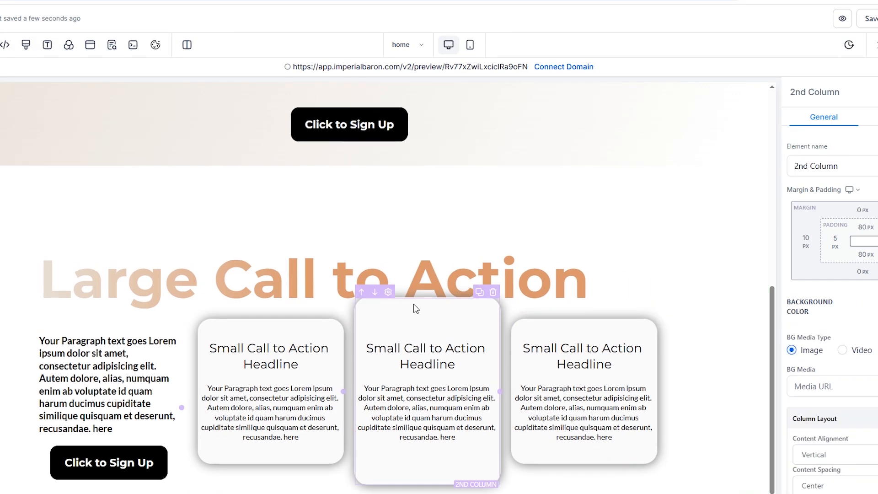
left_click(867, 227)
left_click(876, 295)
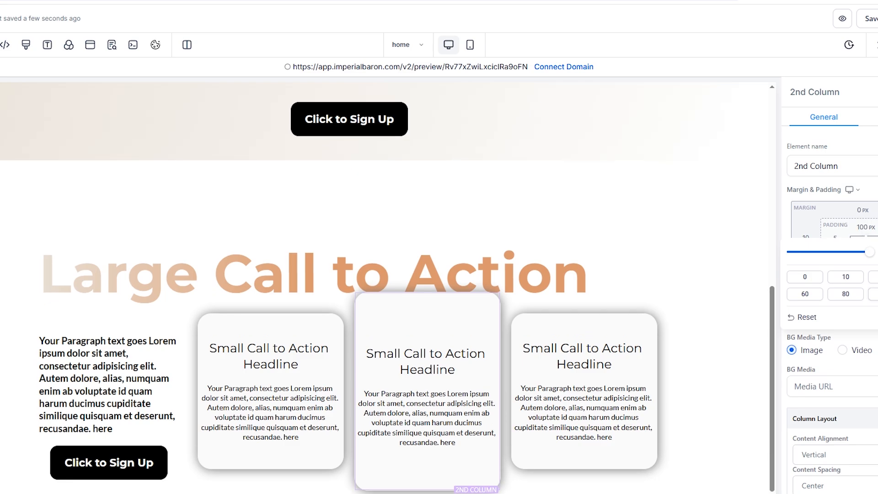
left_click(849, 296)
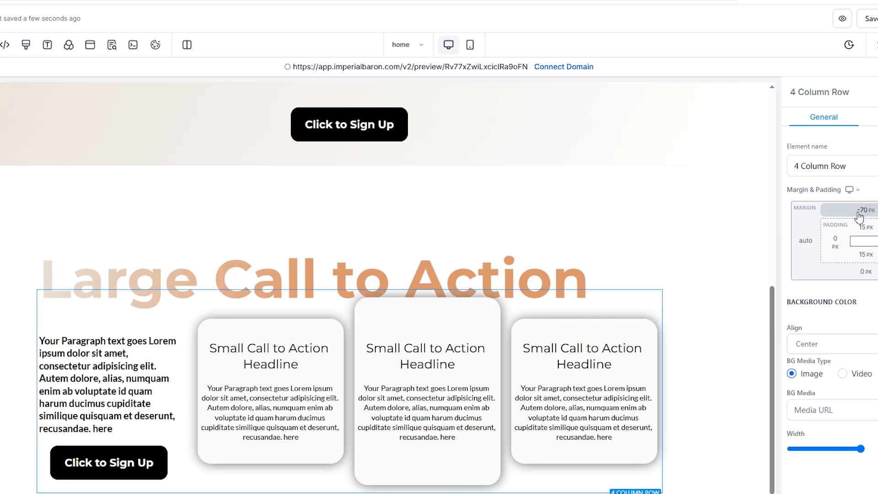
- Set the four-column row's top margin to -80 px, delete the sign-up button beneath the bold paragraph and save
left_click(859, 211)
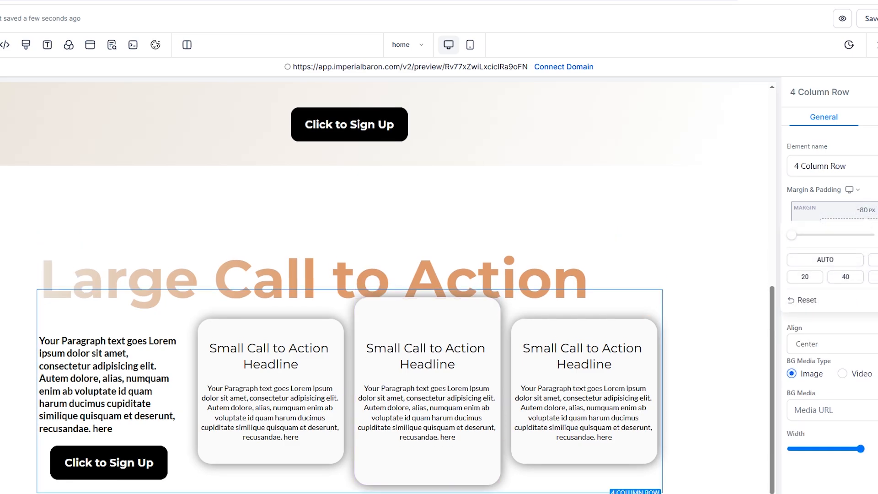
left_click(731, 298)
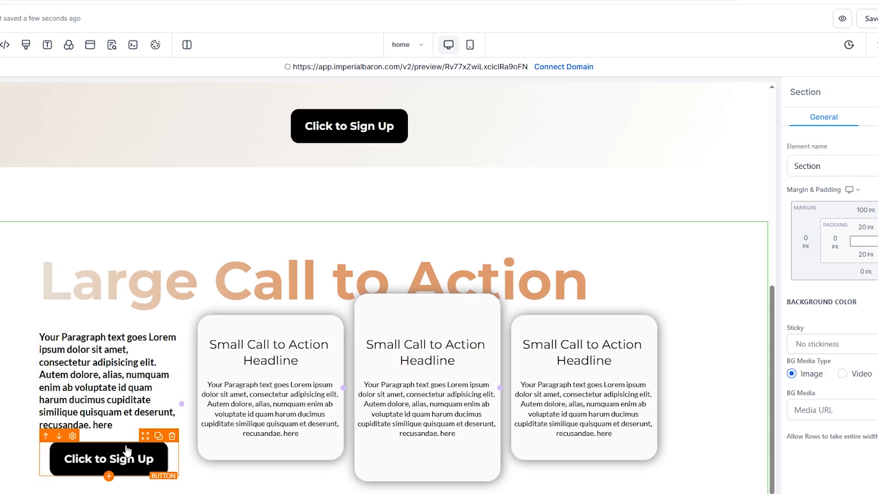
left_click(172, 436)
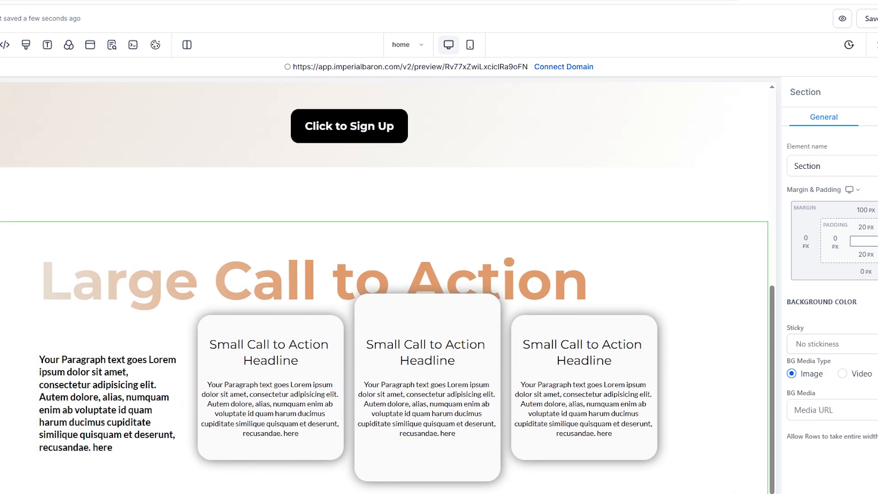
left_click(872, 19)
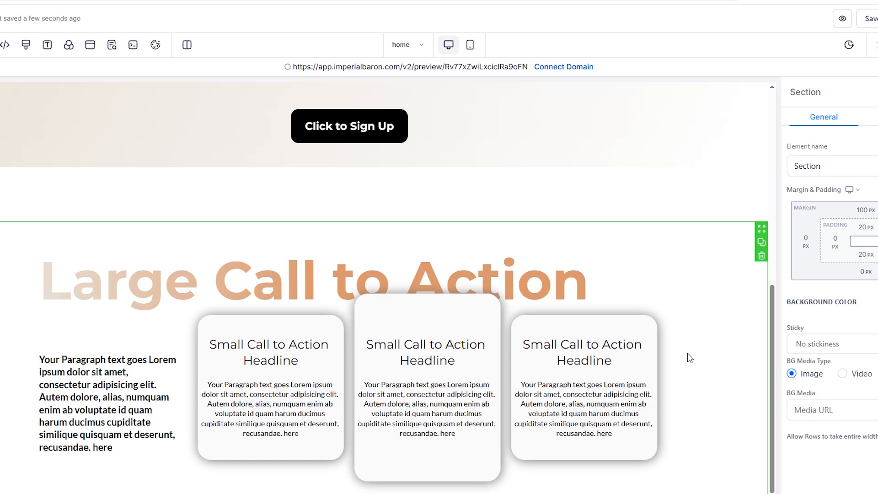
- Review the desktop layout from the header and hero down to the headline and three cards
scroll(689, 358, "up", 4)
scroll(690, 358, "down", 4)
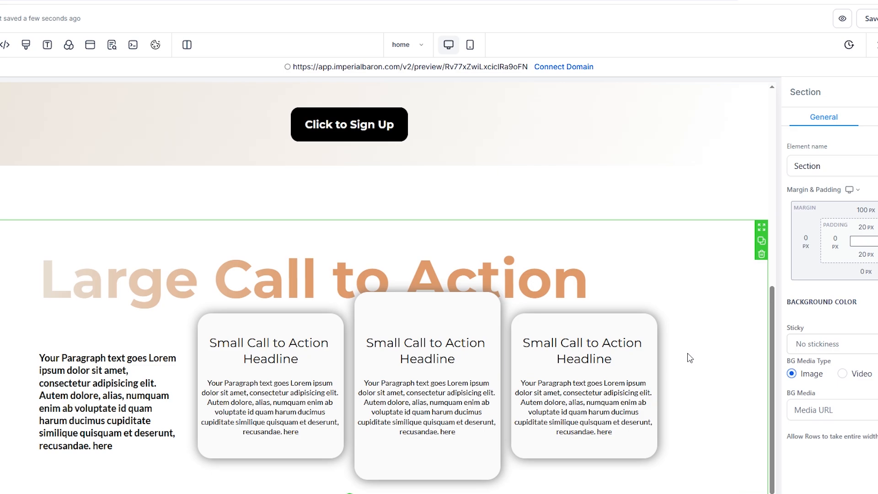
scroll(690, 357, "up", 8)
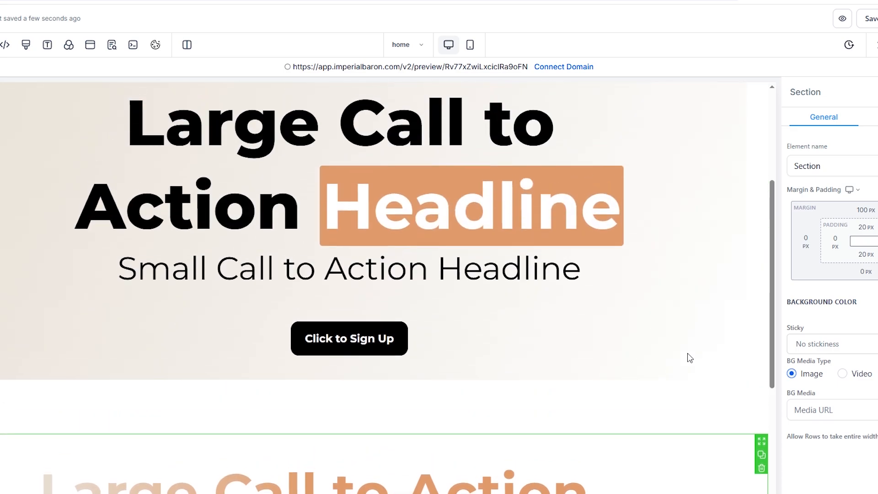
scroll(690, 358, "down", 4)
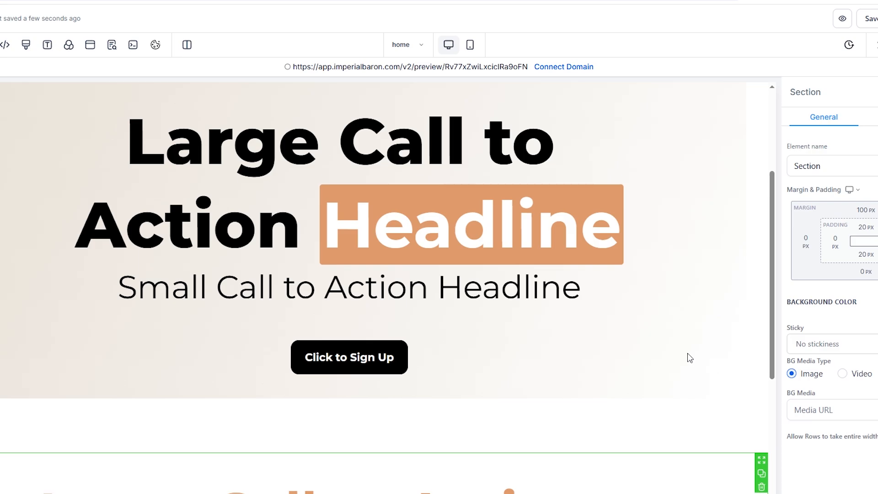
scroll(690, 357, "up", 4)
scroll(690, 358, "down", 8)
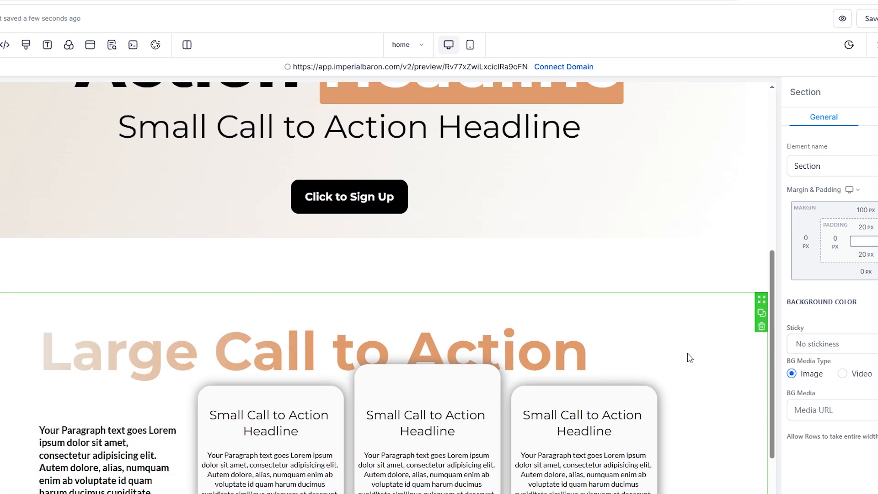
scroll(689, 358, "up", 1)
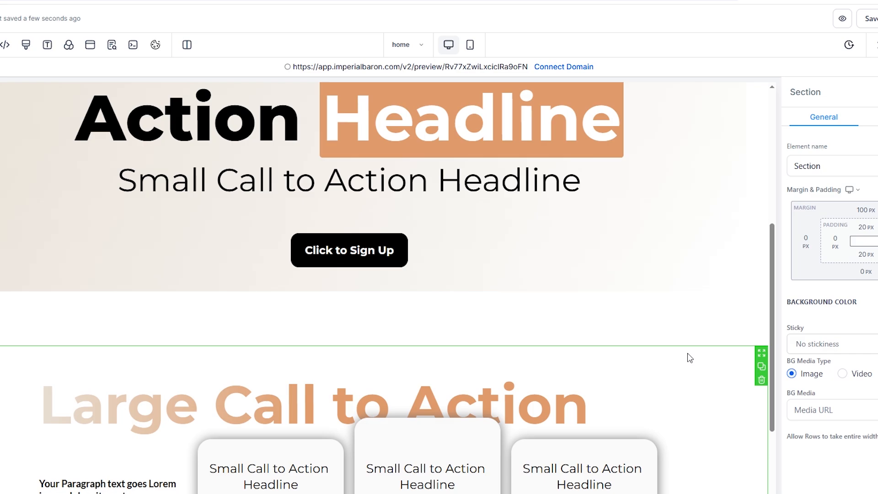
scroll(691, 359, "up", 6)
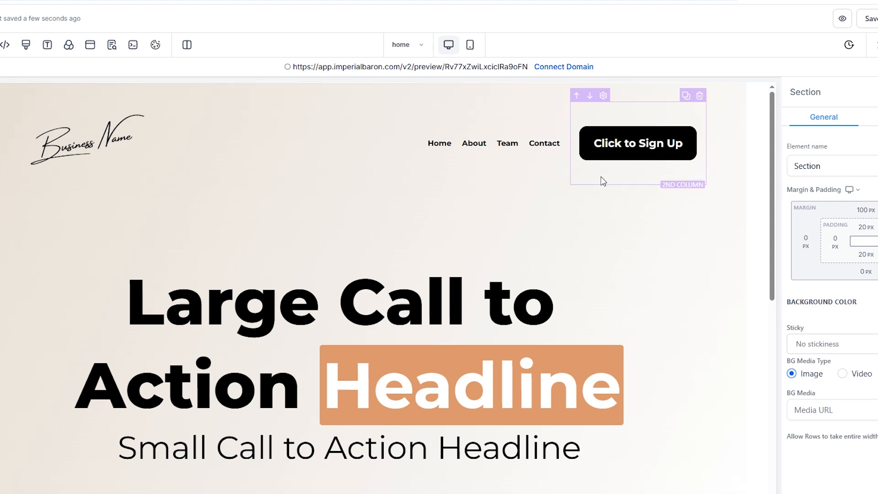
scroll(674, 290, "down", 3)
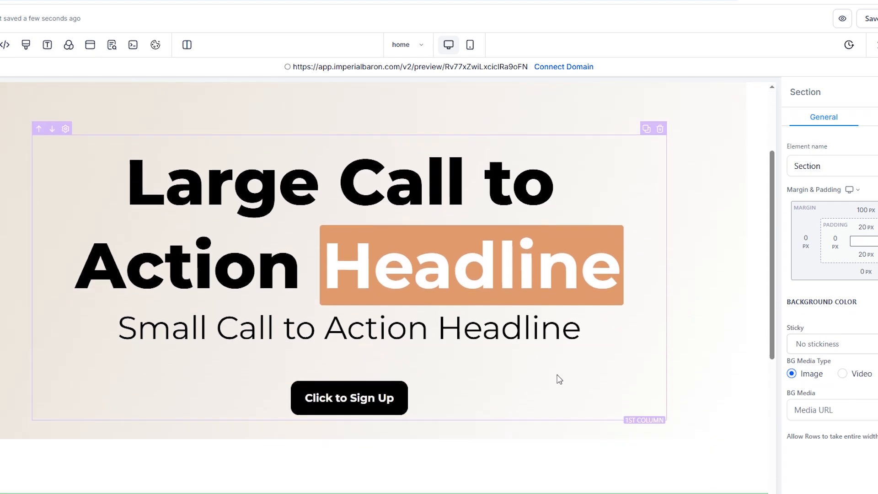
scroll(722, 419, "up", 3)
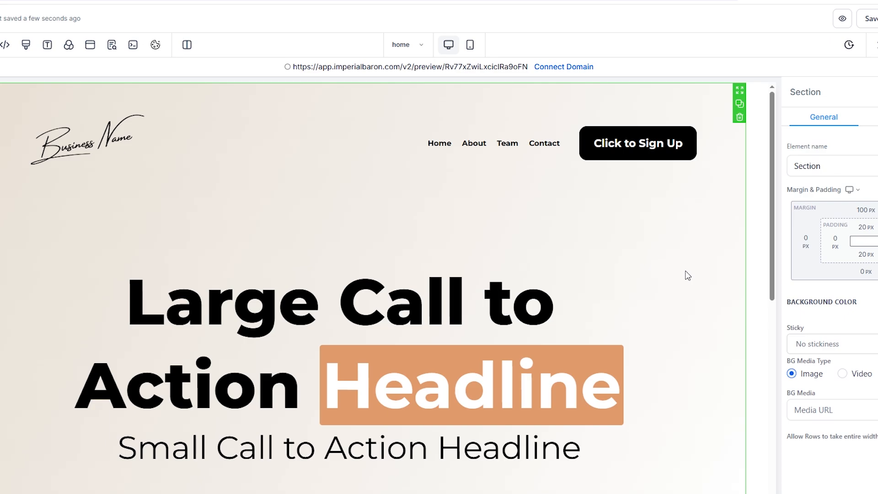
- Switch to the mobile layout and examine how the header, hero headline and stacked cards are arranged
left_click(470, 46)
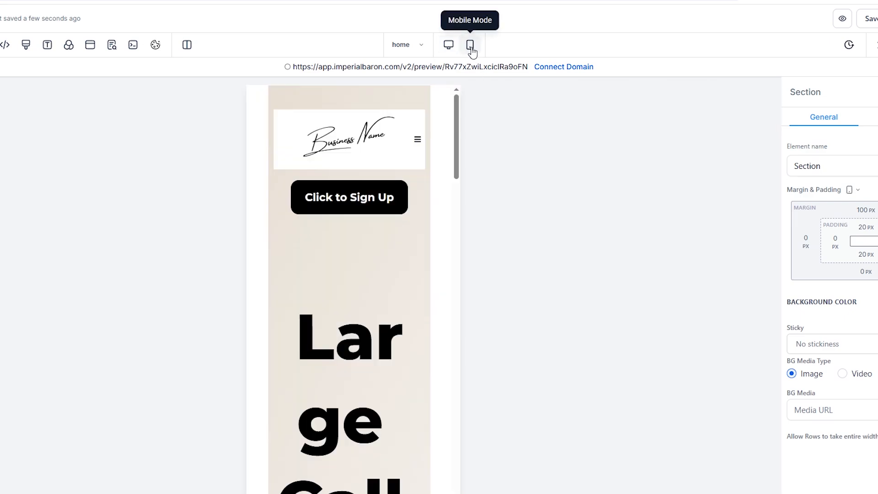
scroll(384, 262, "down", 10)
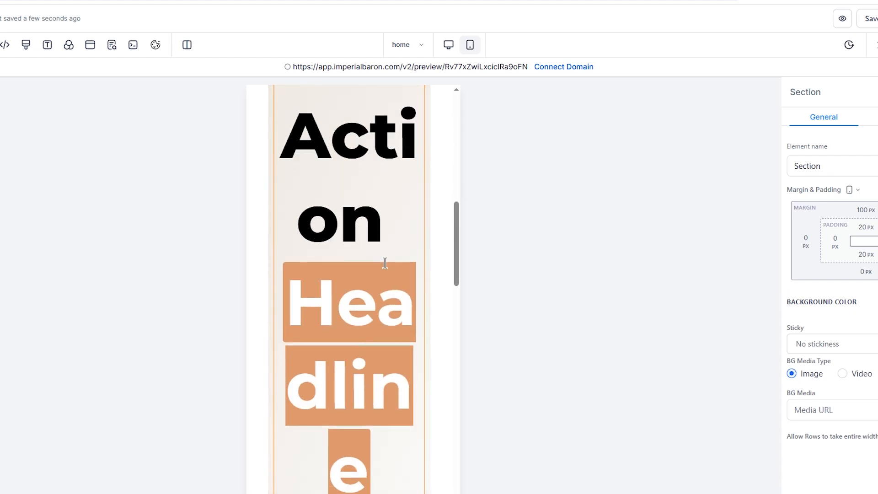
scroll(385, 263, "down", 10)
scroll(383, 289, "up", 14)
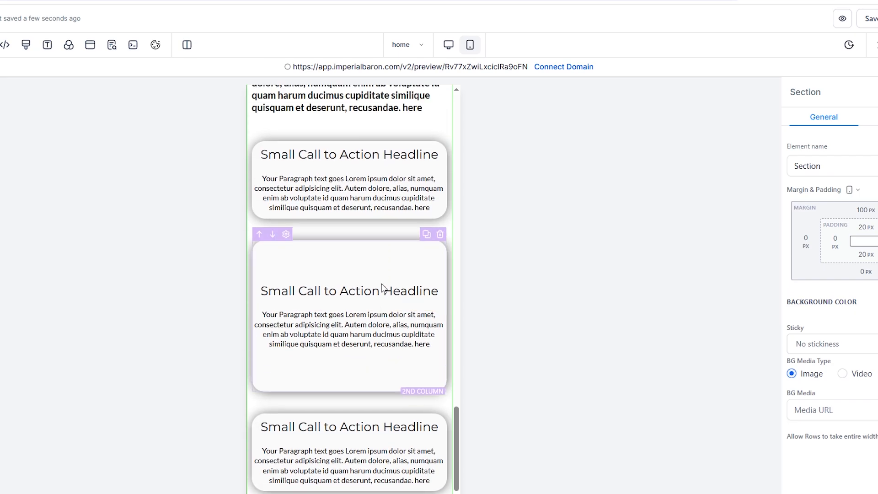
scroll(383, 288, "up", 10)
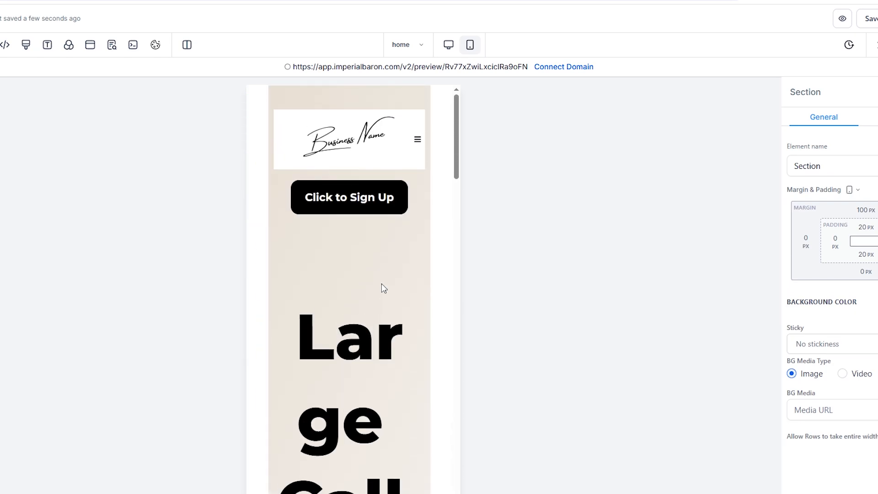
- Make the navigation menu's mobile background colour transparent
left_click(398, 122)
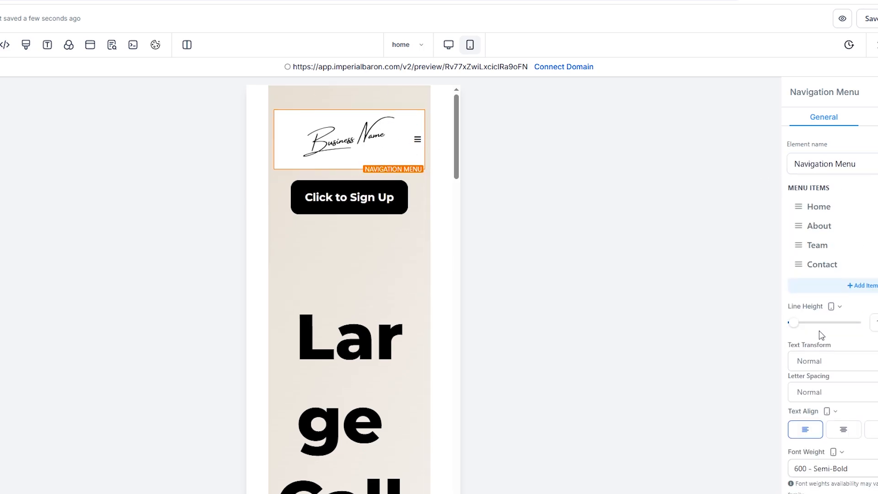
scroll(822, 336, "down", 10)
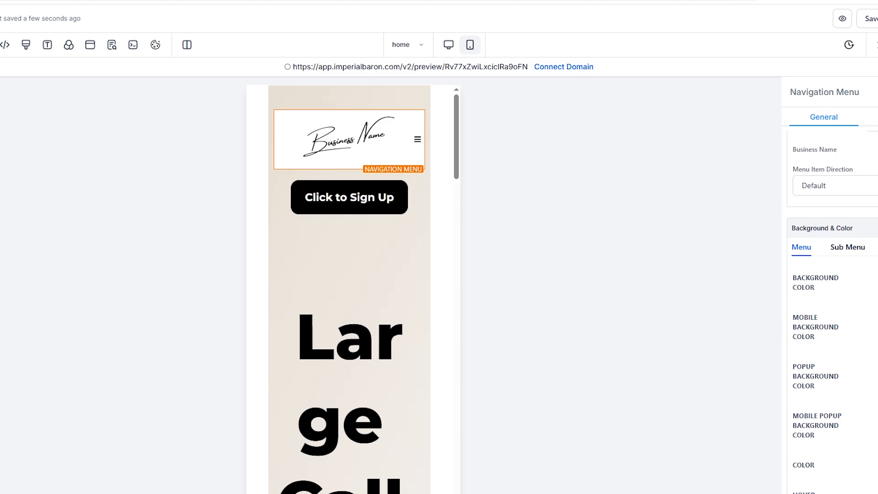
left_click(877, 327)
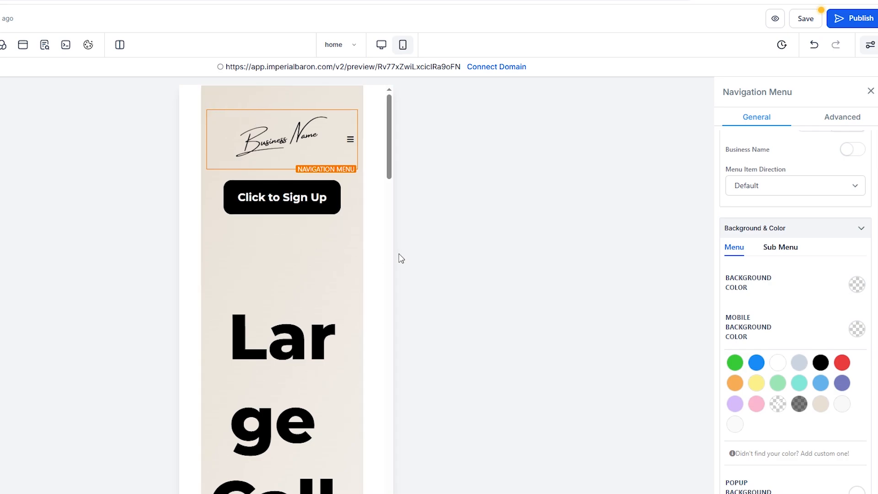
- Hide the header column containing the sign-up button on mobile only and check the header in the desktop layout
left_click(327, 192)
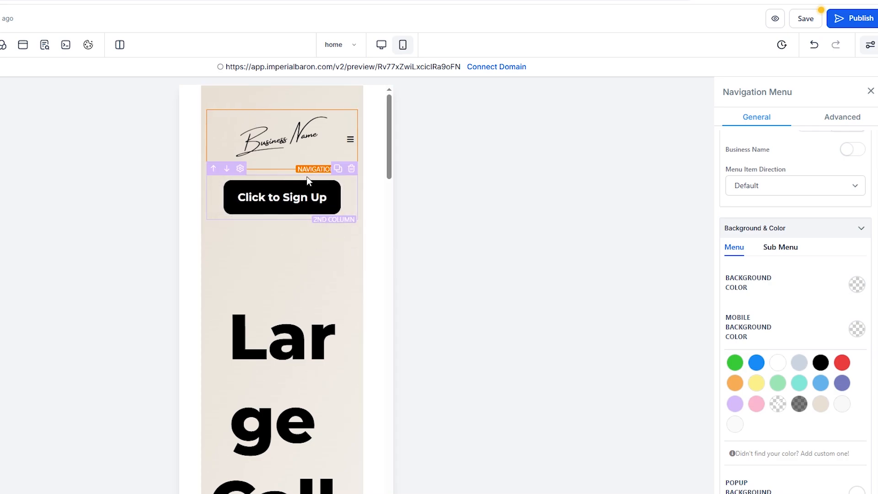
scroll(304, 276, "down", 9)
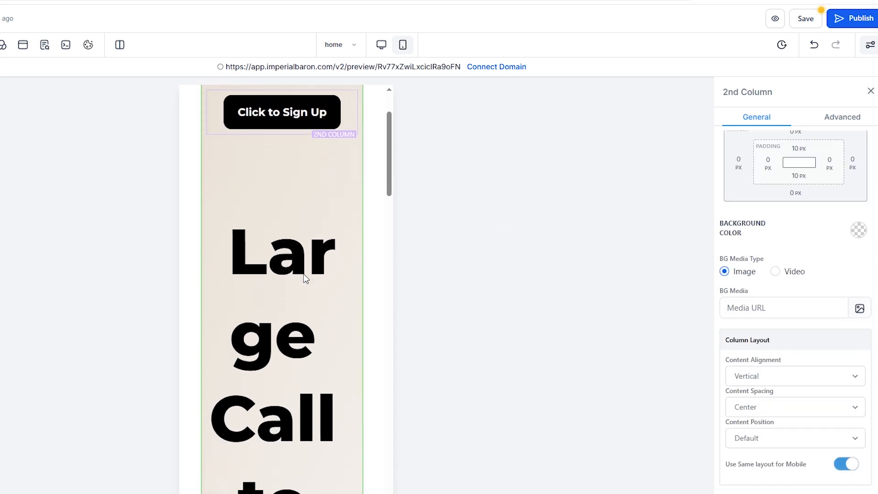
scroll(304, 351, "down", 12)
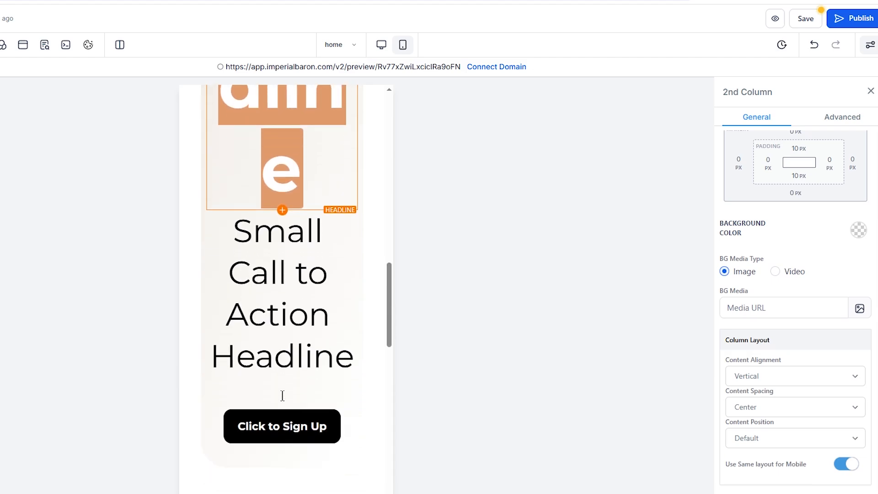
scroll(319, 323, "up", 7)
scroll(317, 319, "up", 10)
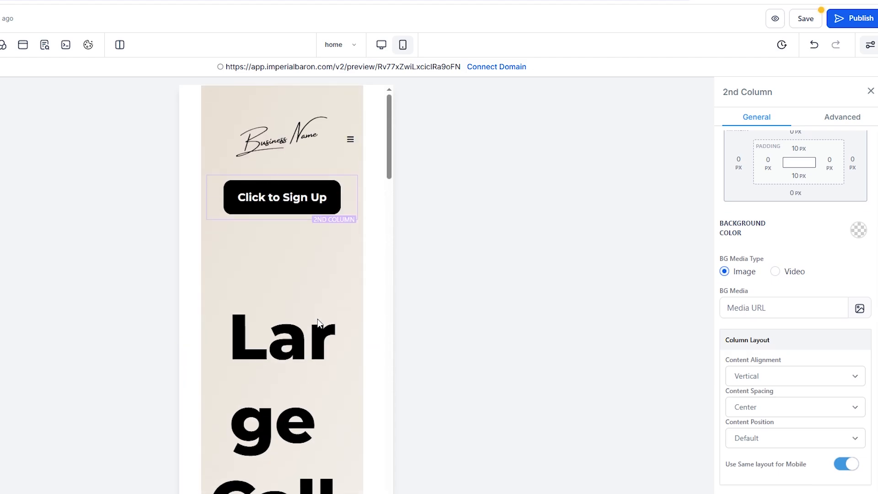
left_click(824, 120)
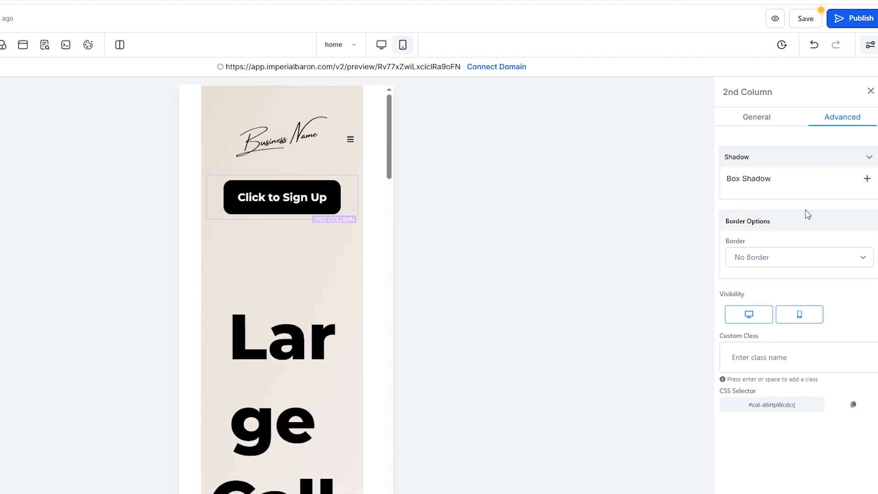
left_click(792, 319)
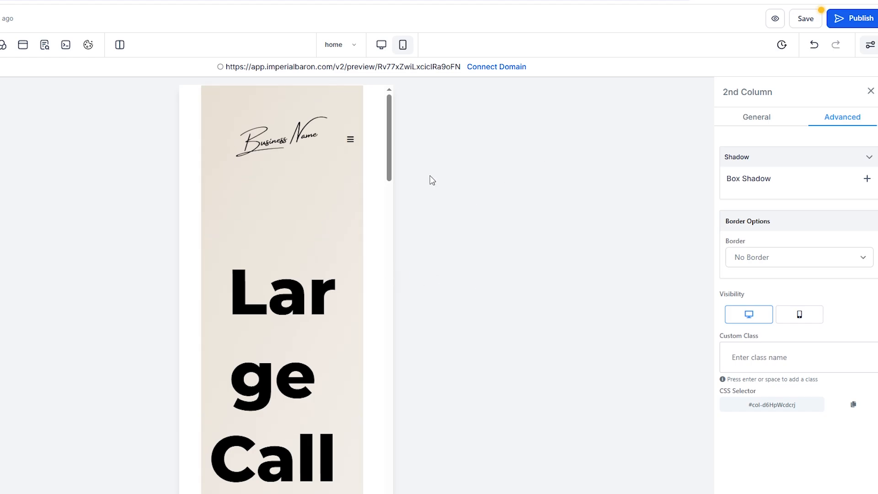
left_click(381, 44)
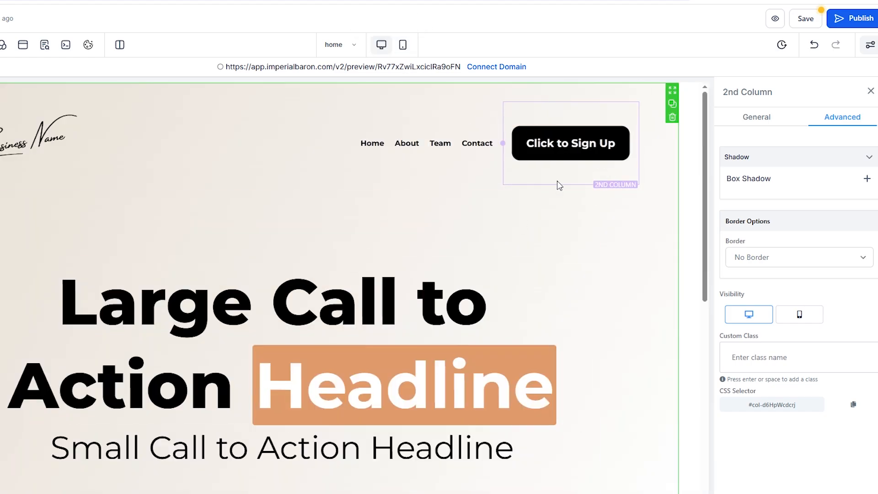
left_click(402, 46)
- Set the hero section's left and right margins to 10 px in the mobile layout
left_click(361, 206)
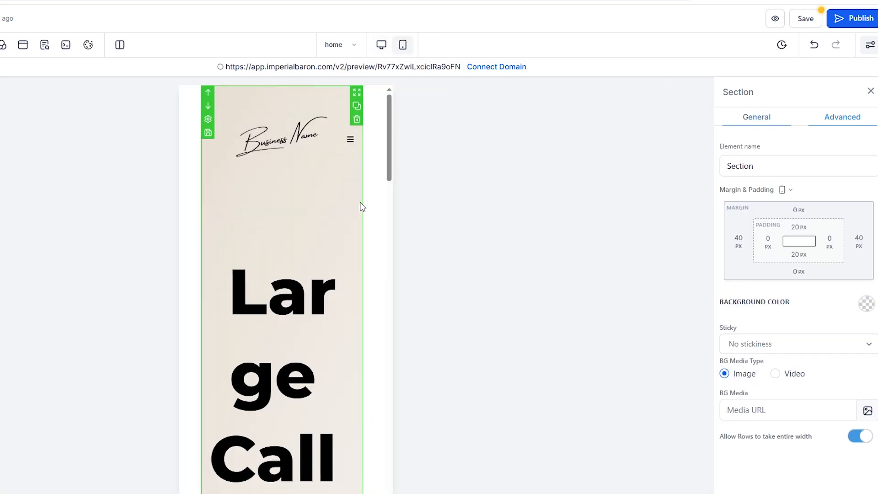
left_click(738, 241)
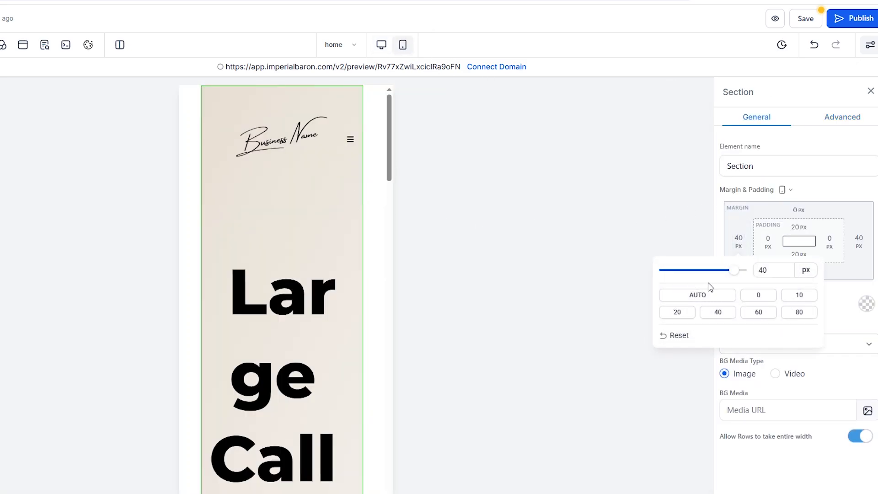
left_click(799, 295)
left_click(858, 243)
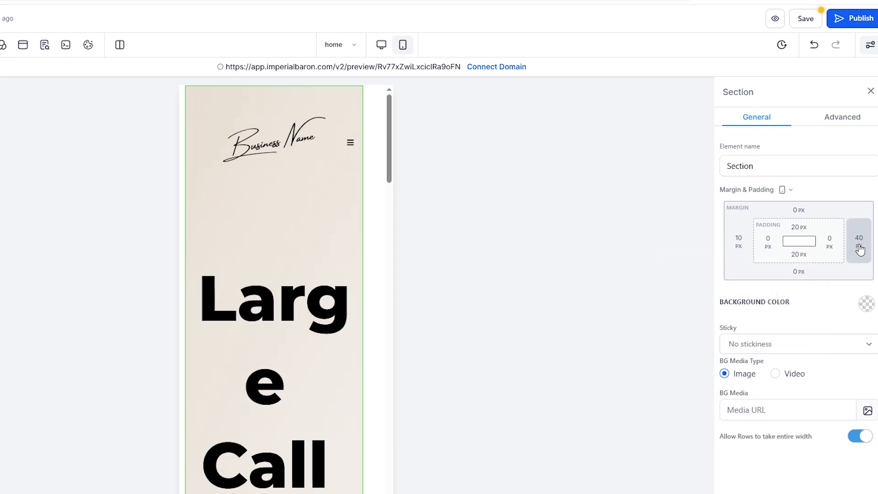
left_click(834, 295)
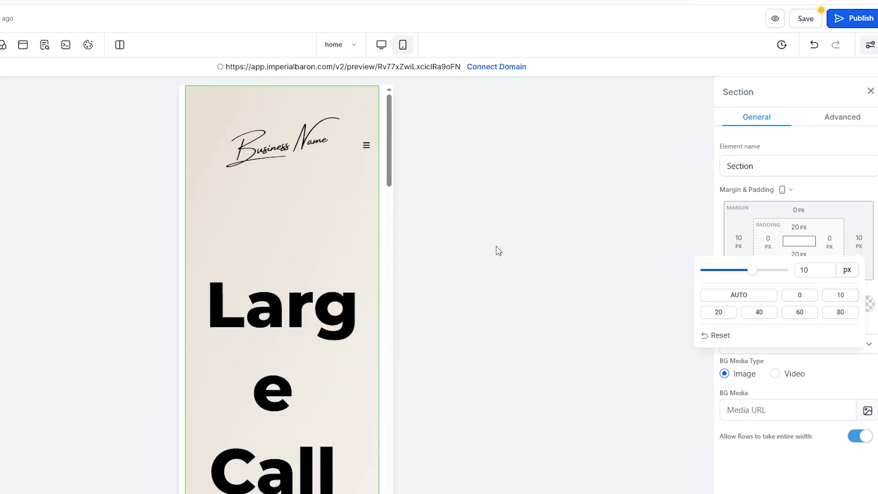
- Examine the hero headline row on mobile and compare its margins and padding with the desktop layout
left_click(353, 252)
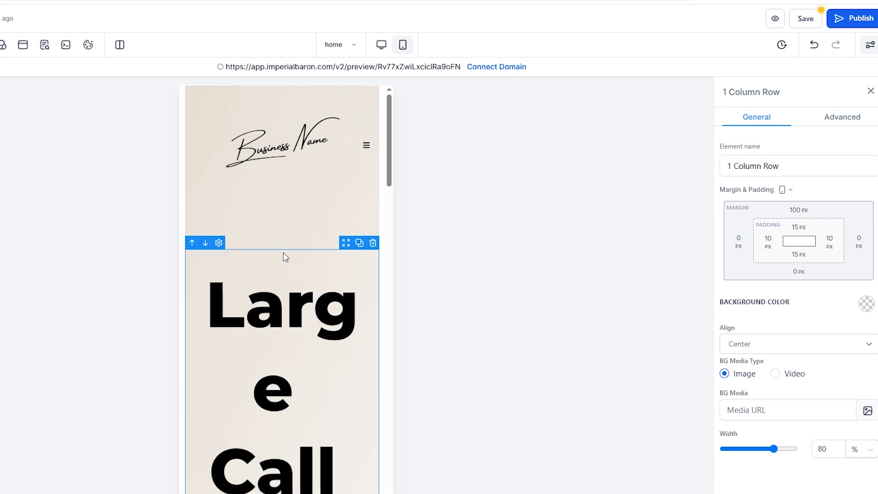
scroll(288, 289, "down", 6)
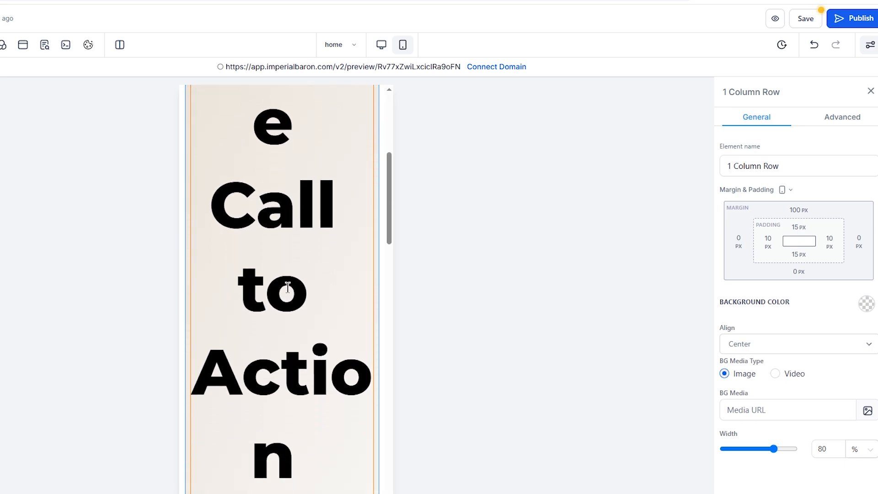
scroll(288, 287, "up", 4)
scroll(288, 287, "down", 3)
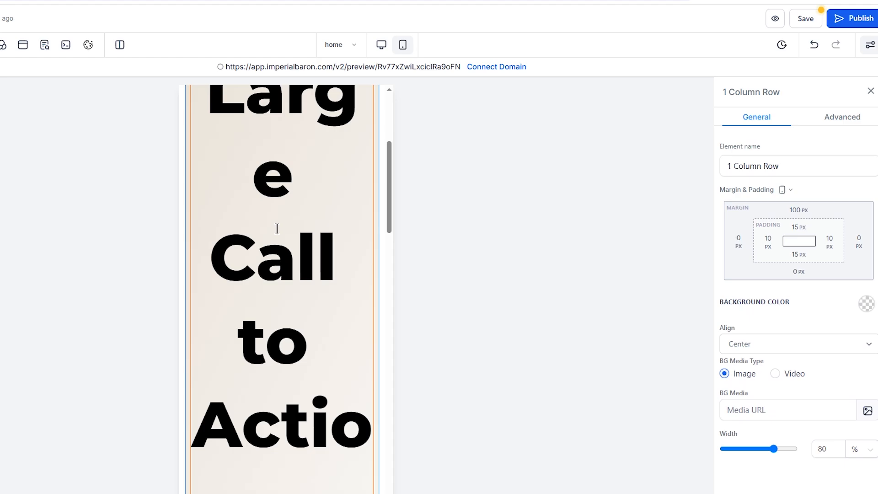
scroll(277, 229, "up", 5)
left_click(382, 45)
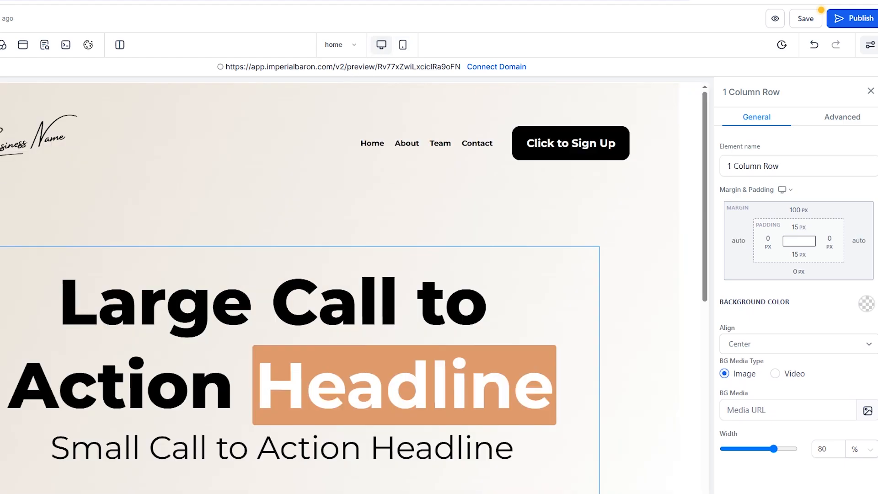
left_click(403, 45)
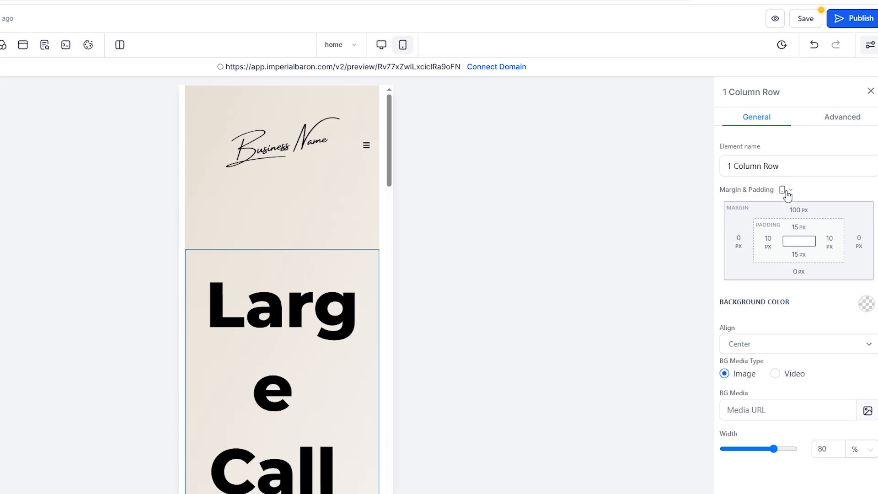
scroll(362, 218, "down", 2)
- Set the large hero headline's mobile font size to 60 px
left_click(286, 251)
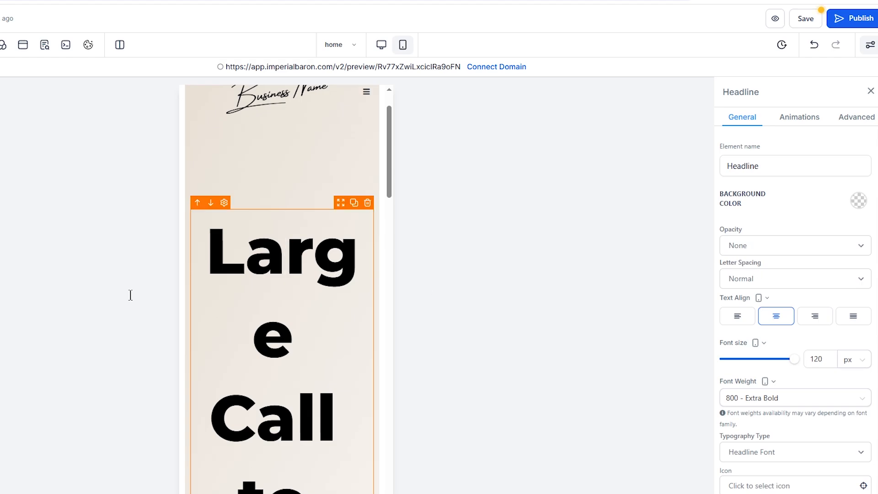
scroll(223, 304, "down", 5)
scroll(243, 261, "up", 4)
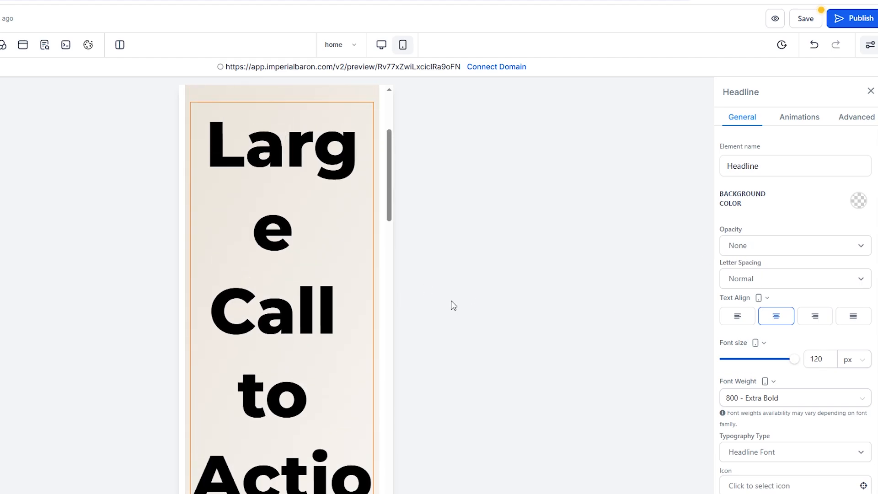
left_click_drag(795, 360, 766, 367)
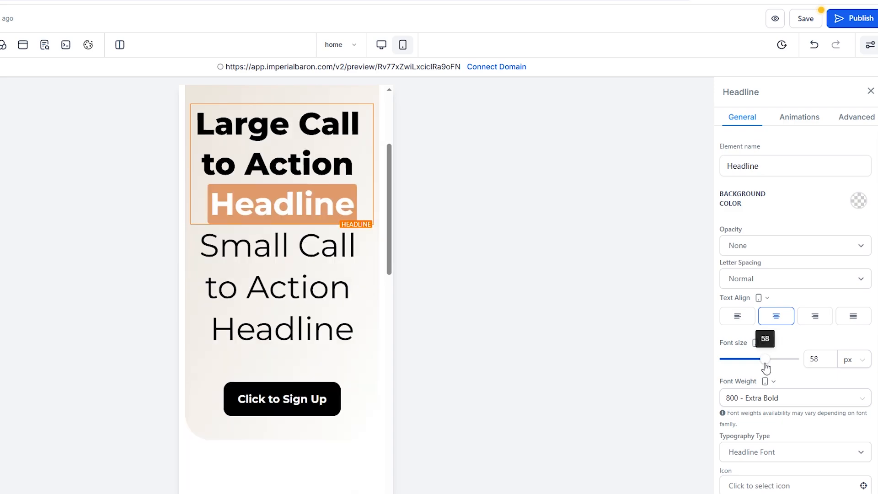
left_click_drag(819, 359, 807, 358)
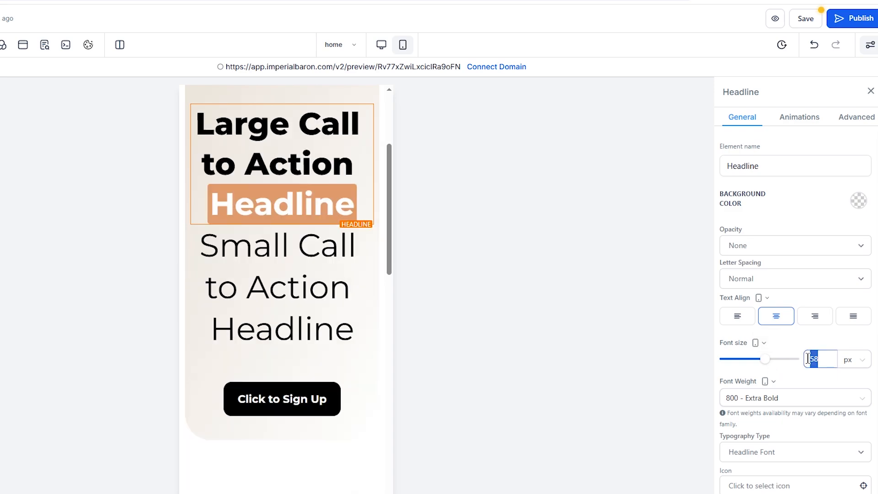
type("60")
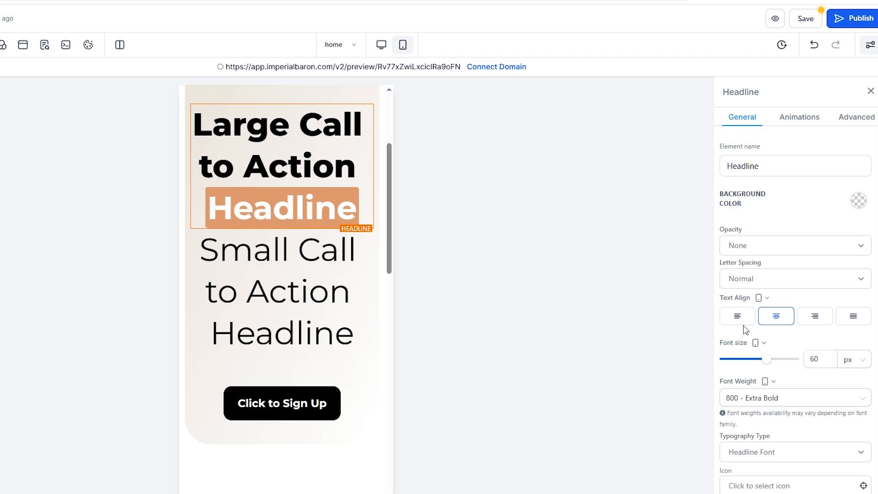
- Set the top margin of the hero's one-column row to 60 px in the mobile layout
scroll(355, 366, "up", 3)
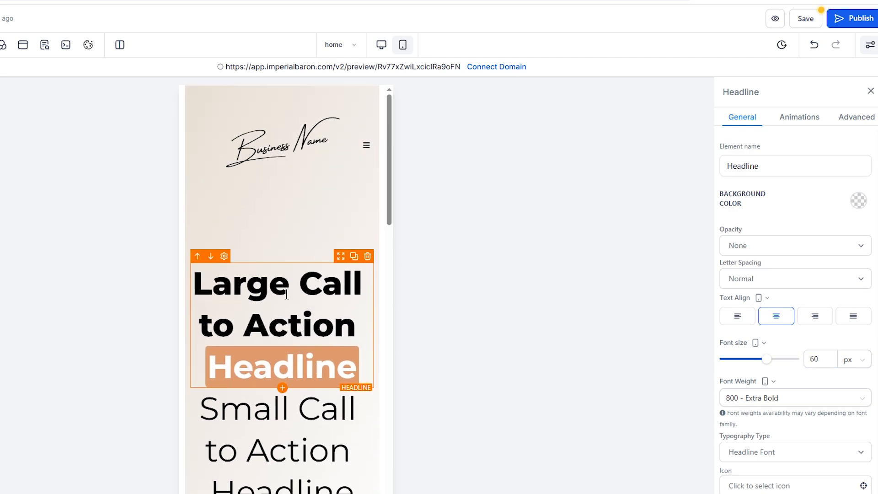
left_click(284, 257)
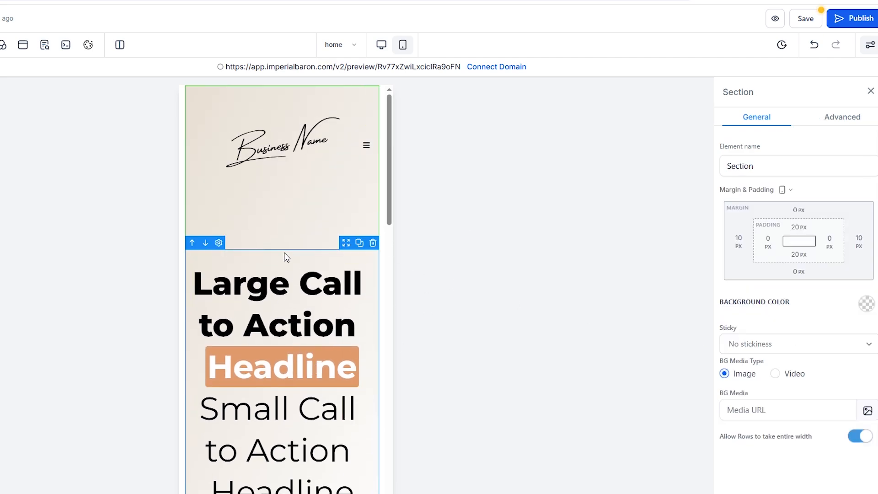
left_click(284, 257)
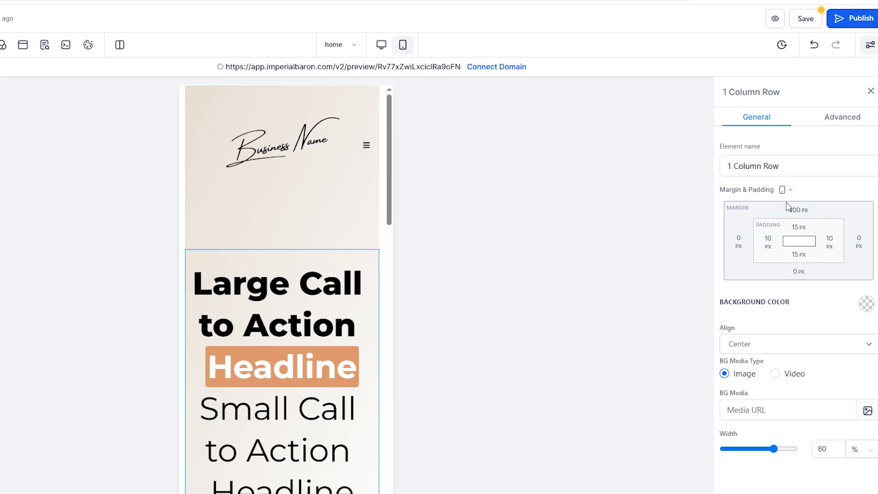
left_click(798, 210)
left_click(819, 277)
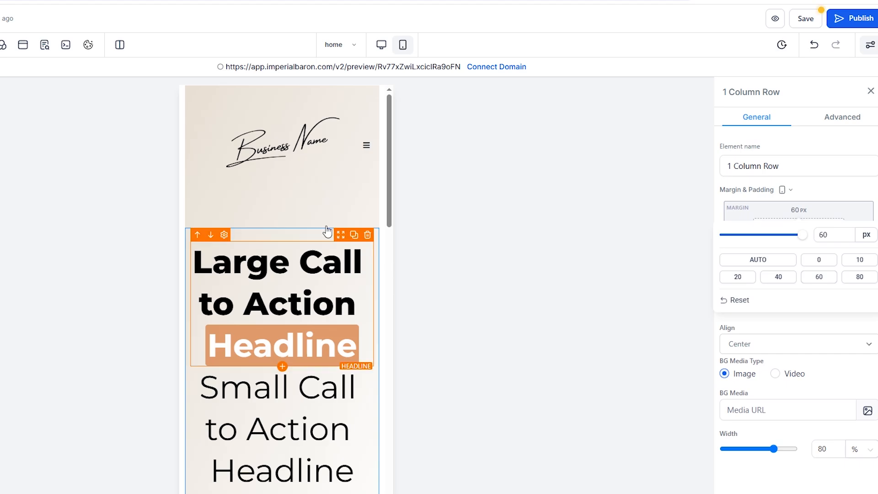
left_click(429, 343)
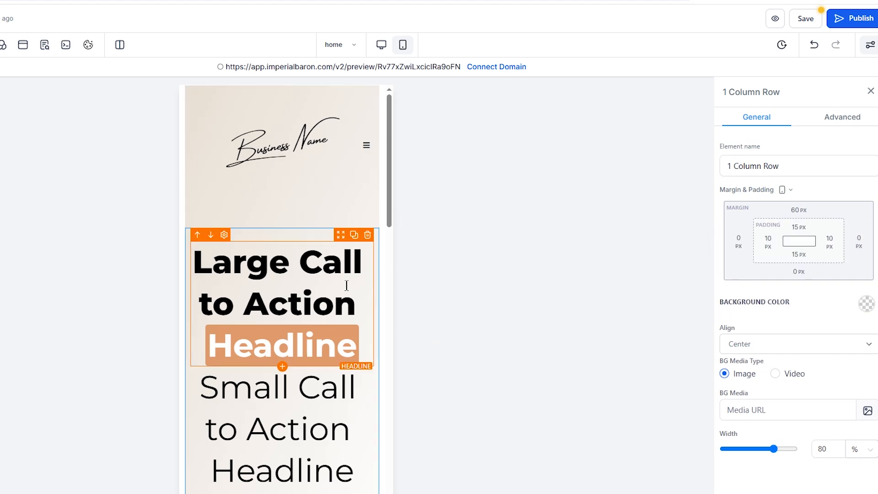
- Review the spacing and text sizes of the mobile hero from the logo down to the sign-up button
scroll(307, 246, "down", 3)
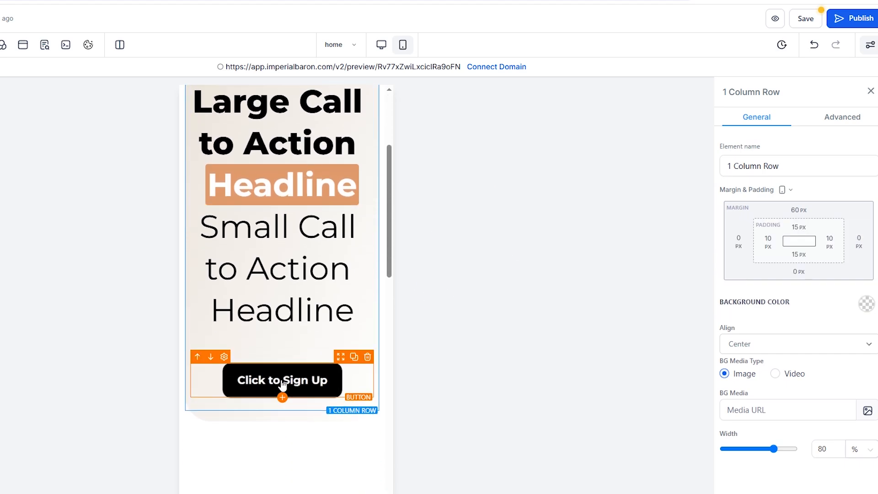
scroll(295, 249, "up", 3)
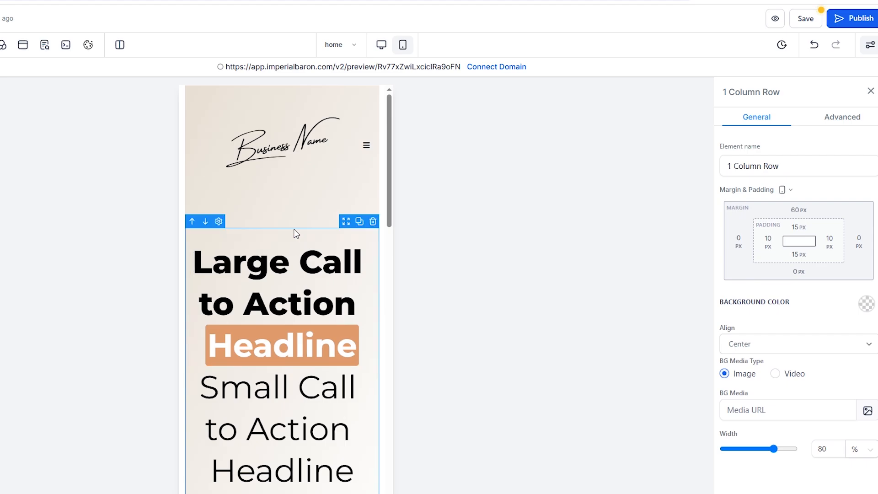
scroll(286, 414, "down", 2)
scroll(284, 306, "up", 1)
scroll(285, 305, "up", 2)
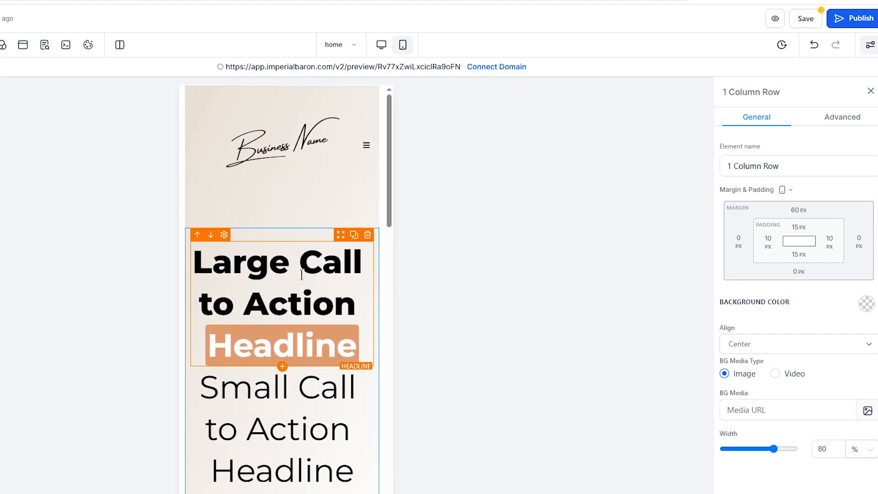
scroll(320, 320, "down", 3)
scroll(328, 341, "up", 2)
scroll(328, 341, "up", 1)
scroll(327, 338, "down", 2)
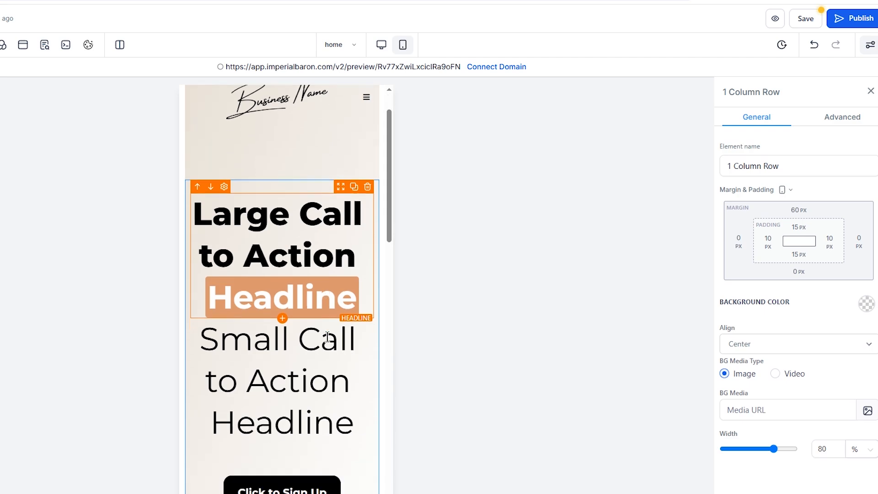
scroll(328, 338, "up", 2)
- Reduce the mobile font size of the small call to action headline to 25 px
left_click(317, 339)
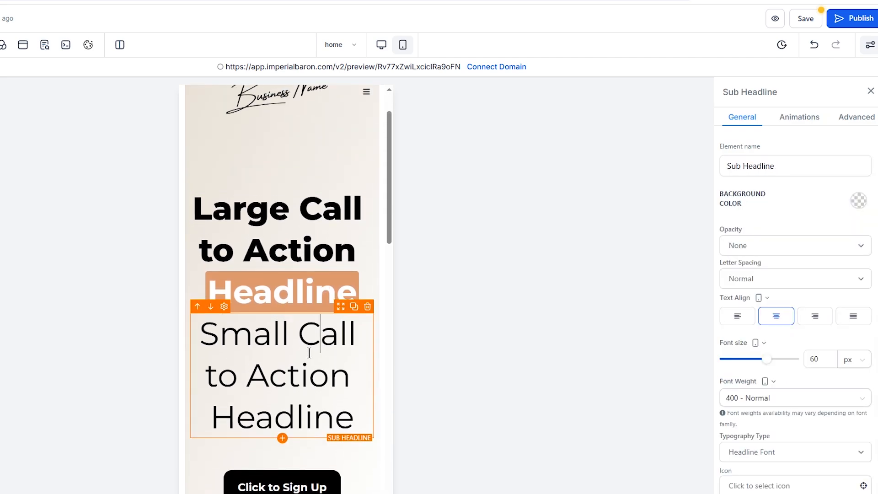
scroll(311, 348, "down", 2)
left_click_drag(767, 359, 743, 361)
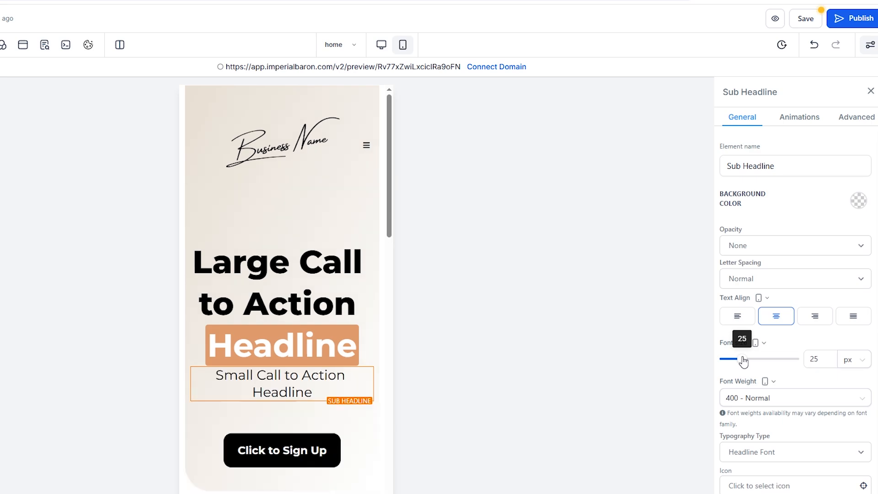
- Set the top margin of the hero's one-column row to 40 px in the mobile layout
scroll(282, 409, "down", 1)
scroll(280, 432, "up", 1)
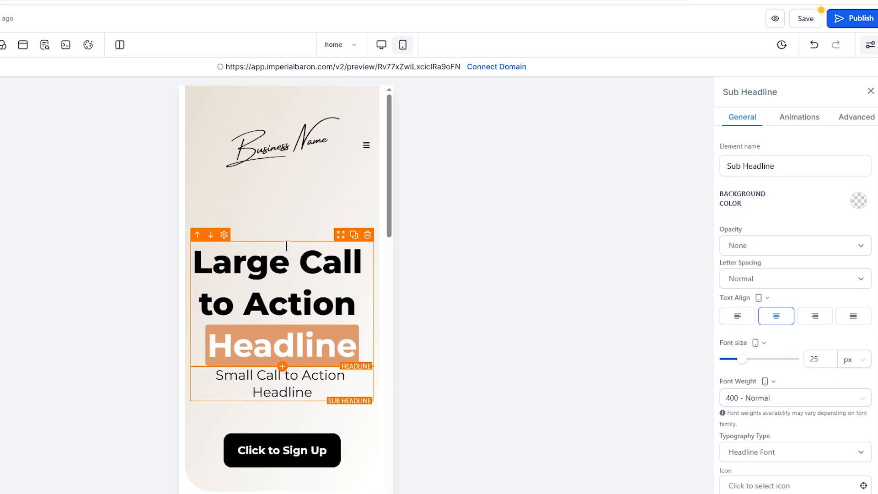
left_click(293, 231)
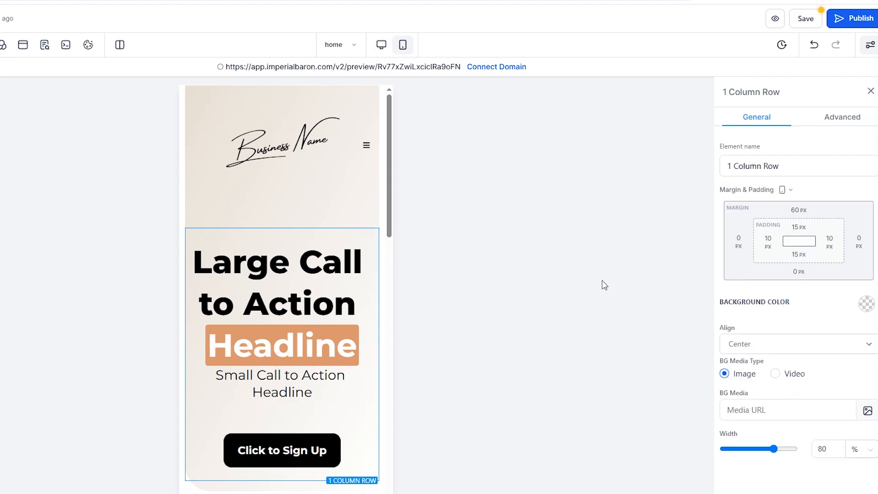
left_click(798, 210)
left_click(779, 277)
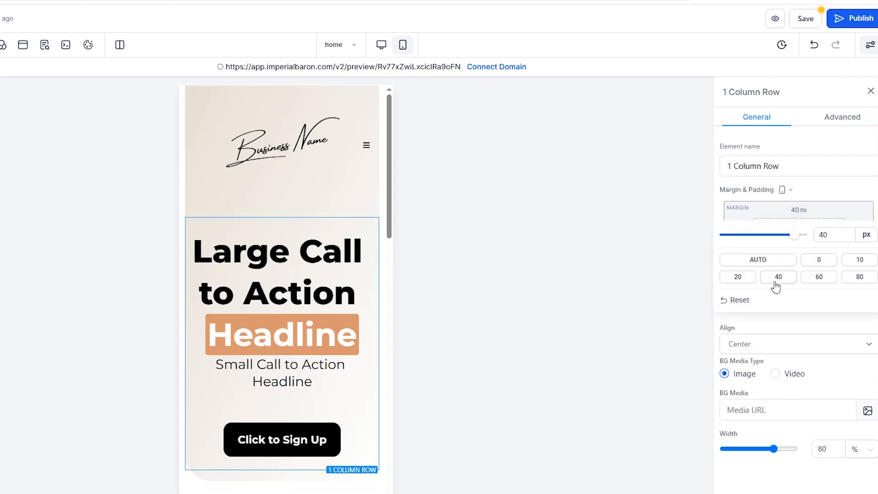
left_click(318, 404)
- Set the bottom margin of the hero's small call to action headline to 100 px in the mobile layout
left_click(311, 382)
scroll(798, 390, "down", 5)
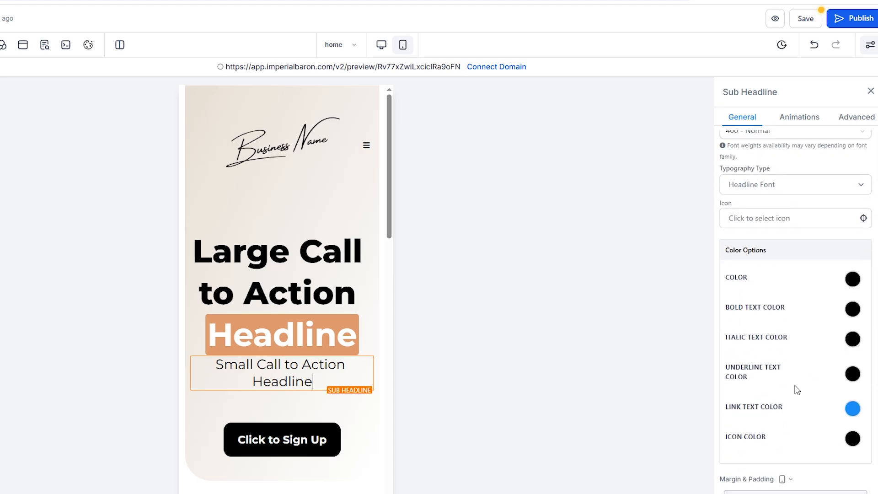
scroll(796, 389, "down", 2)
left_click(799, 474)
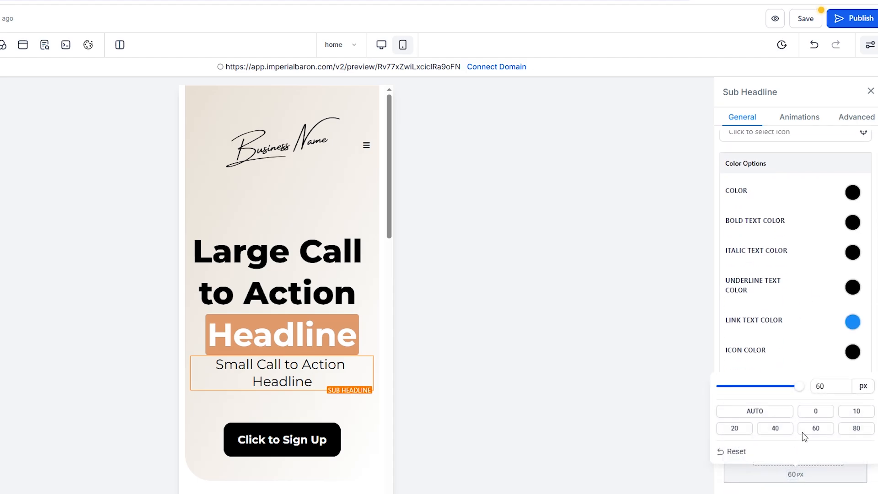
left_click(854, 431)
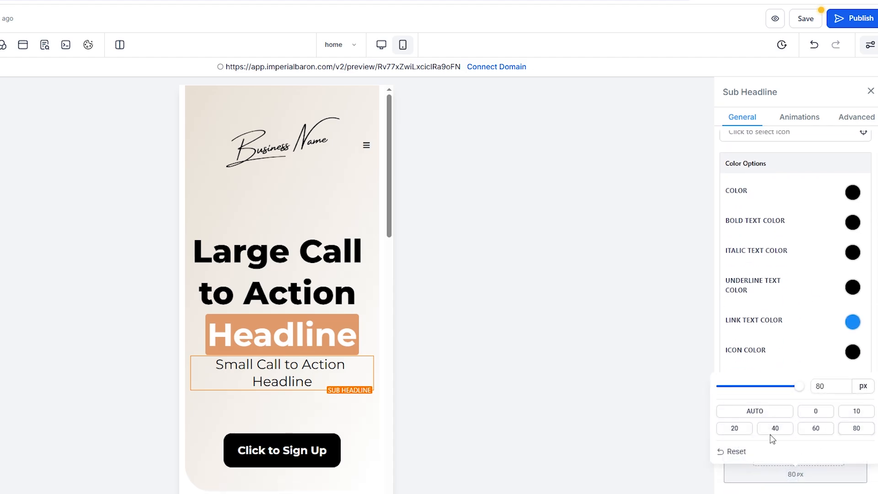
double_click(816, 387)
type("10")
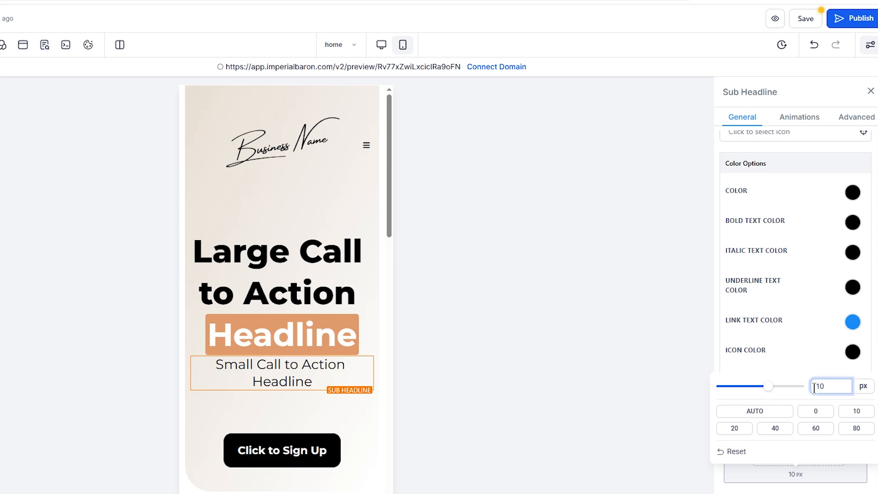
type("0")
left_click(786, 370)
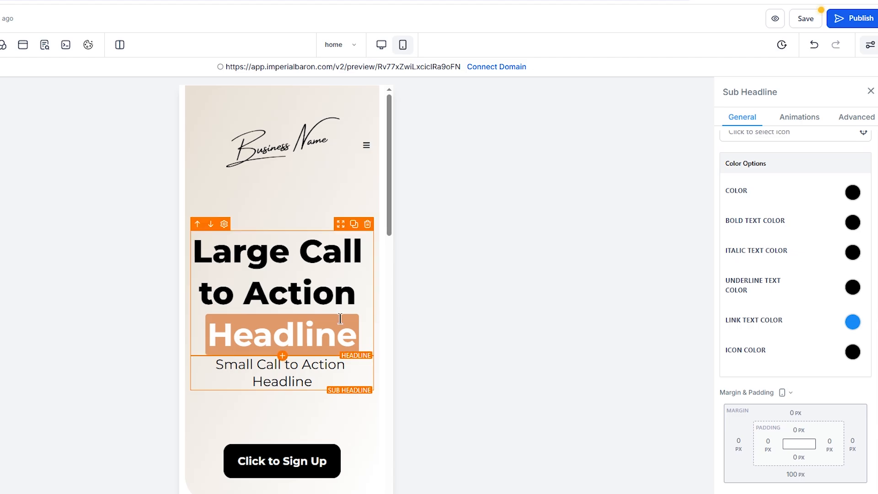
- Reduce the mobile font size of the gradient Large Call to Action headline below the hero to 49 px
scroll(355, 320, "down", 5)
scroll(355, 320, "up", 5)
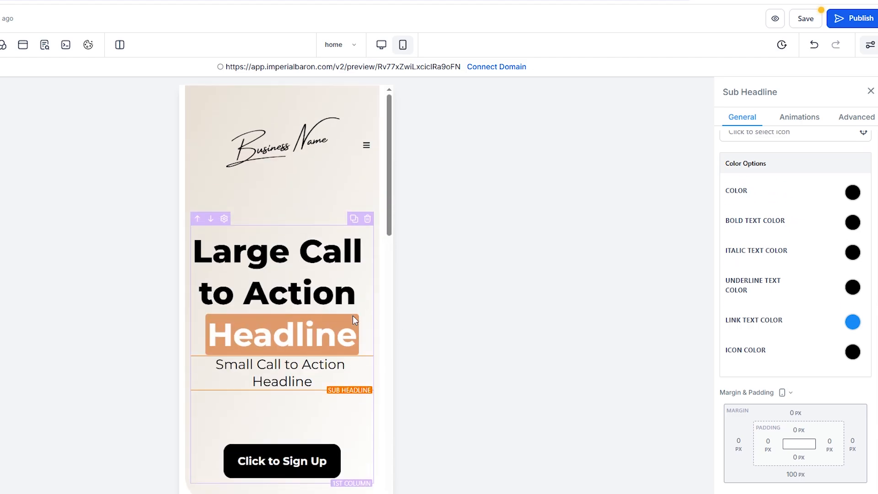
scroll(353, 315, "down", 6)
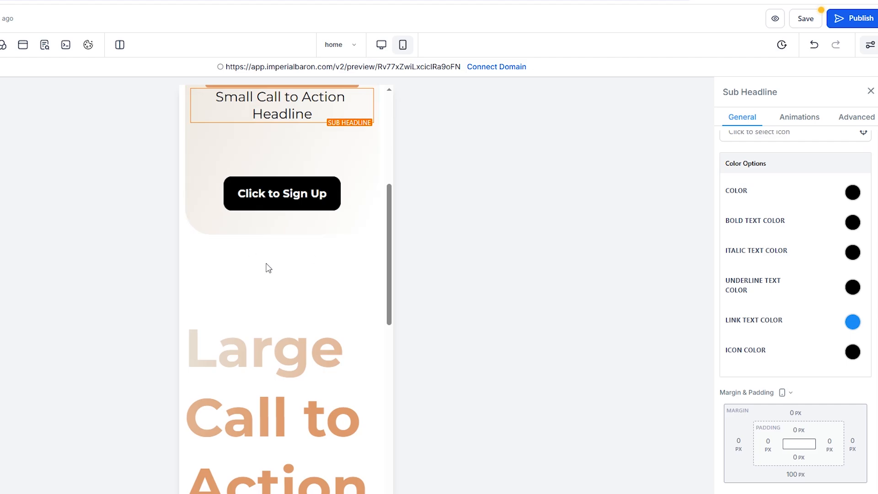
left_click(267, 353)
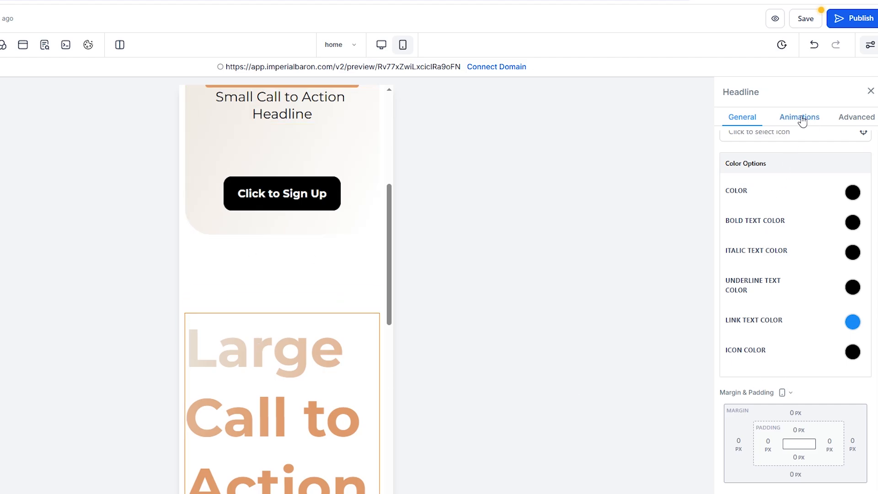
scroll(790, 290, "up", 8)
left_click_drag(794, 366, 754, 365)
scroll(323, 321, "up", 4)
scroll(324, 320, "down", 3)
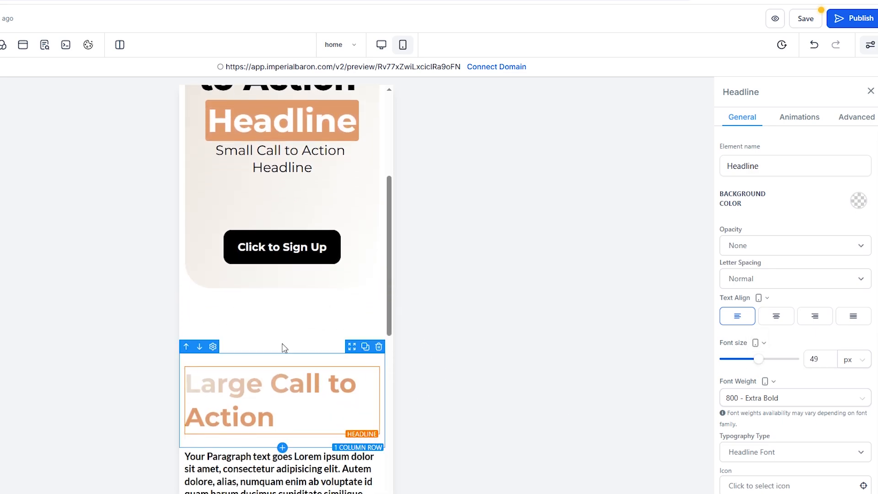
- Set the top margin of the section containing the gradient headline and cards to 20 px in the mobile layout
left_click(284, 347)
left_click(744, 213)
left_click(778, 280)
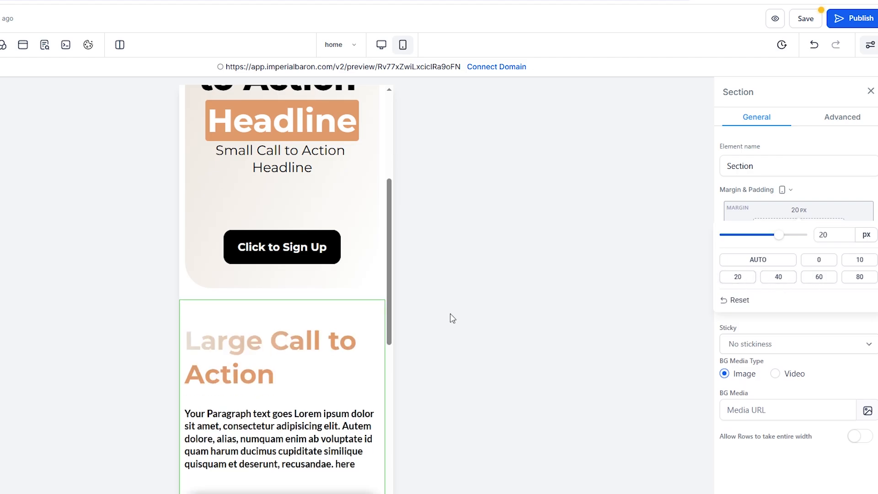
left_click(472, 300)
scroll(350, 316, "up", 3)
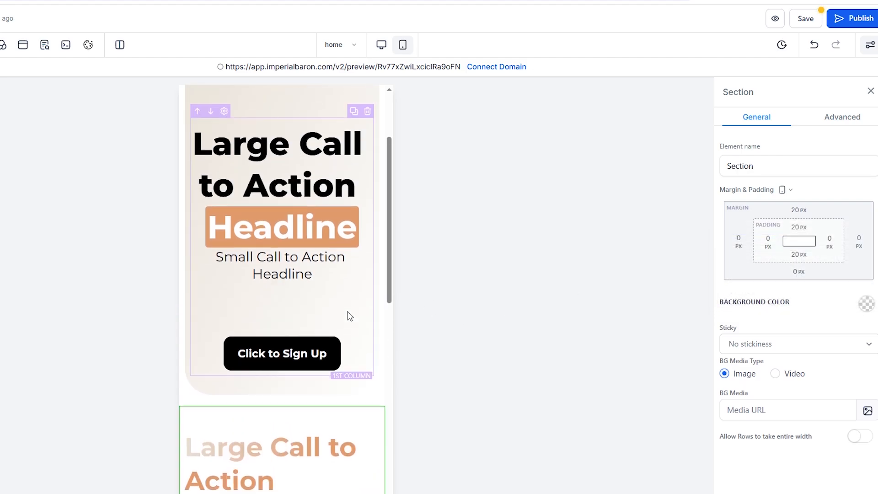
- Set the mobile font size of the bold paragraph under the gradient headline to 16 px
scroll(338, 339, "down", 2)
scroll(321, 369, "up", 2)
scroll(316, 366, "down", 2)
scroll(302, 362, "up", 2)
scroll(285, 354, "down", 3)
scroll(285, 354, "down", 3)
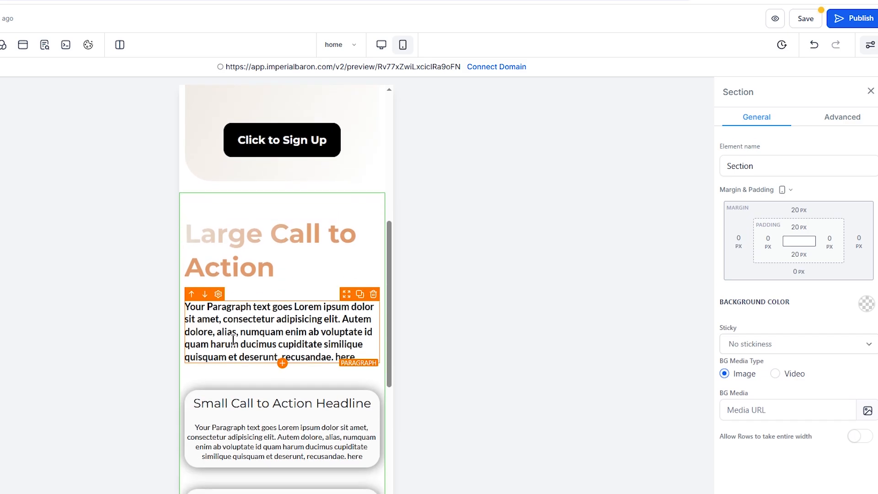
left_click(284, 359)
left_click(820, 361)
double_click(819, 362)
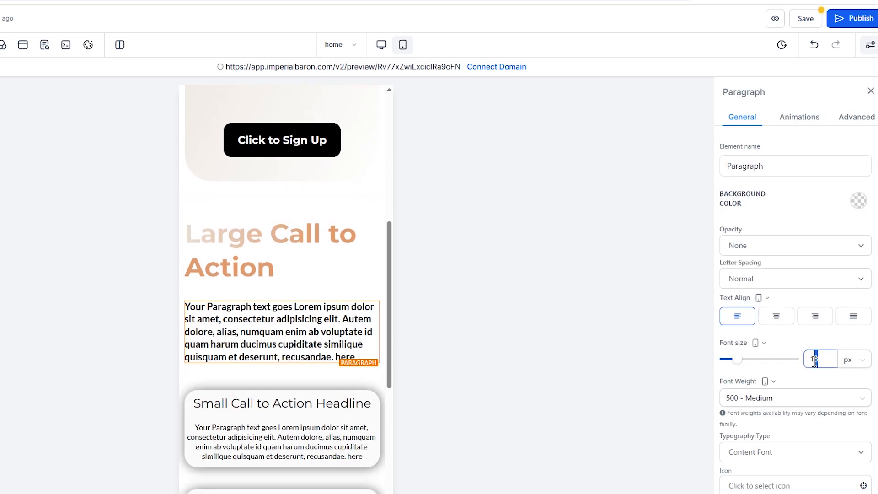
type("16")
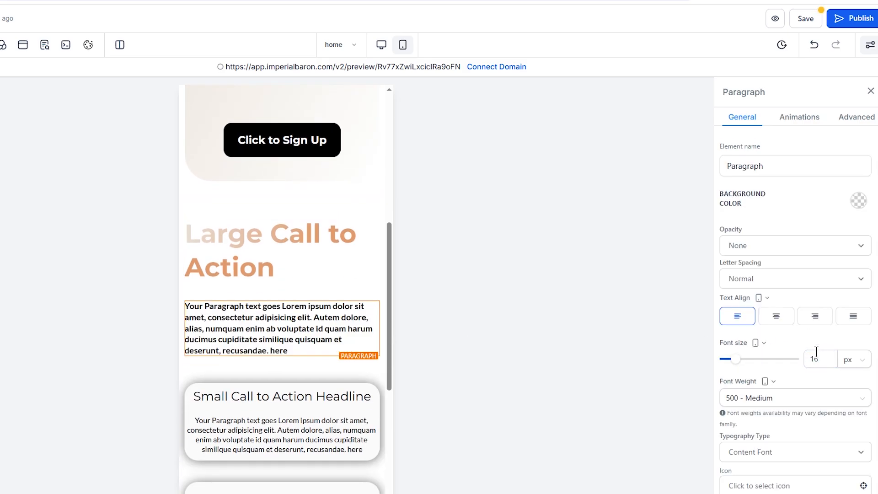
- Examine the first card's paragraph settings and compare the cards' layout between the mobile and desktop views
left_click(297, 440)
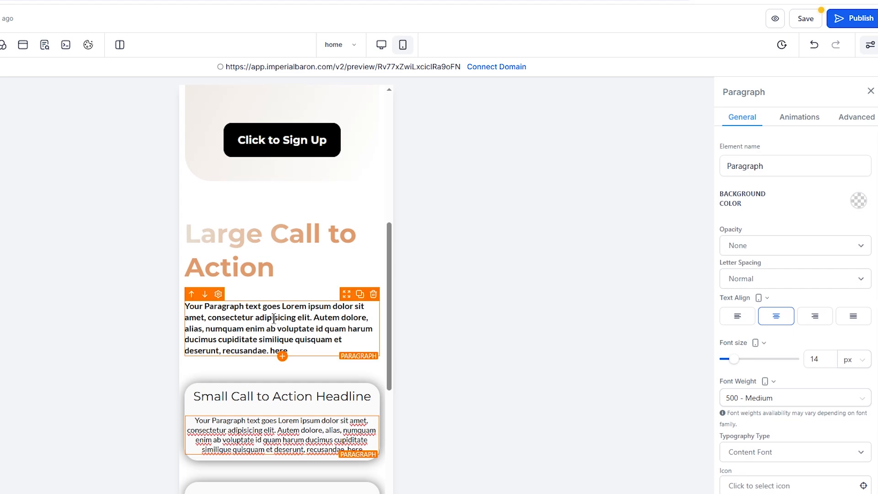
scroll(274, 320, "up", 4)
scroll(269, 316, "down", 3)
scroll(235, 307, "down", 4)
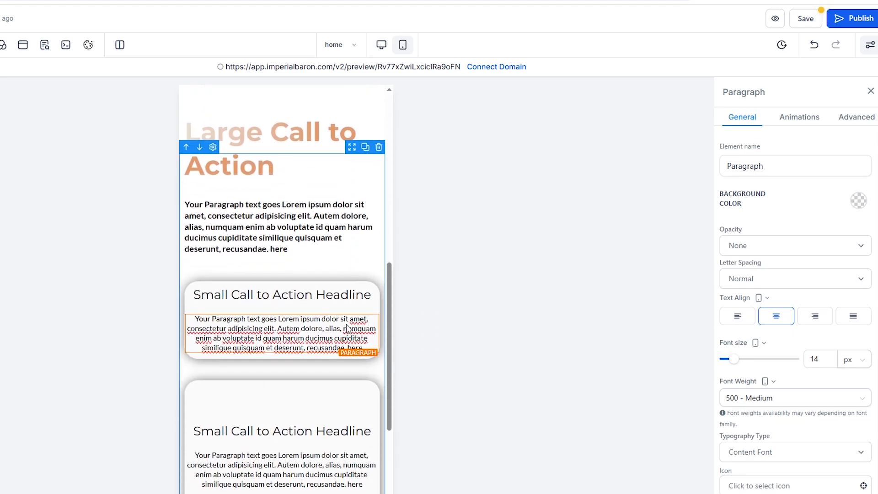
scroll(289, 373, "down", 2)
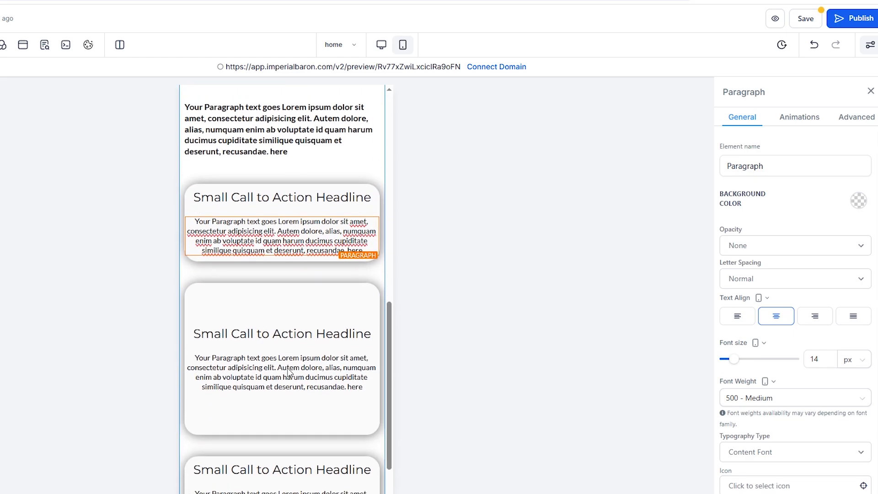
scroll(297, 348, "up", 3)
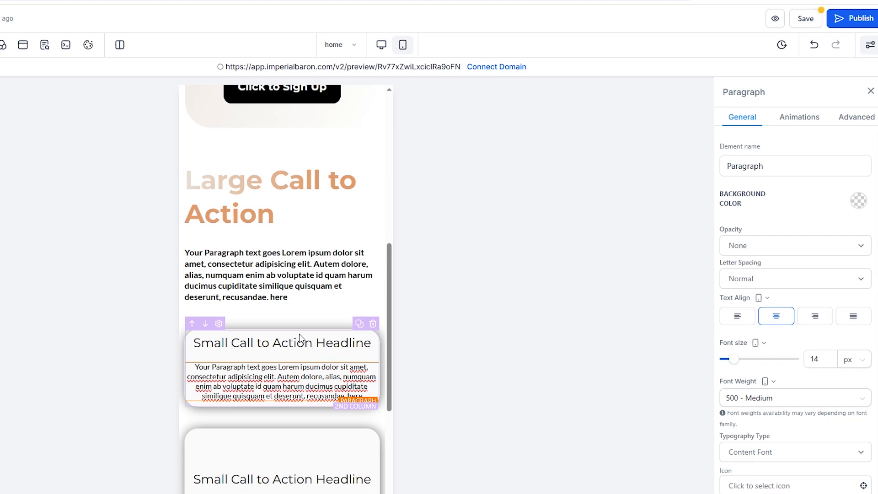
left_click(381, 44)
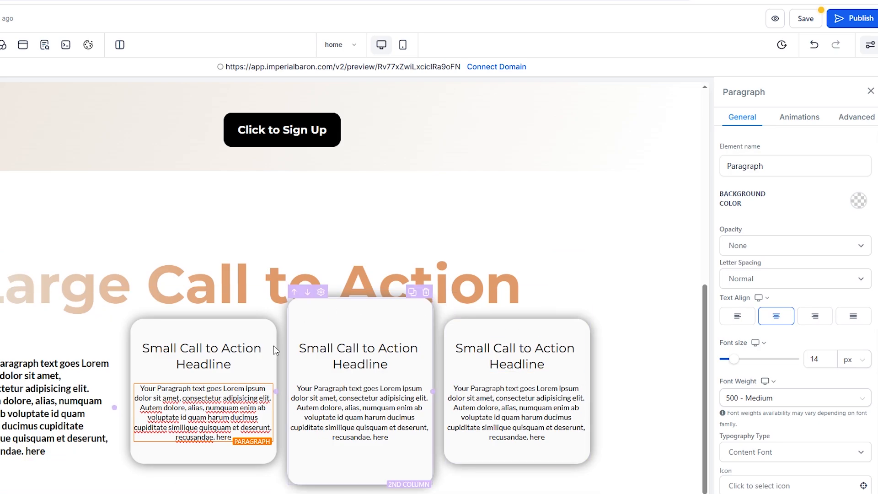
left_click(403, 44)
scroll(293, 366, "up", 2)
- Inspect the four-column row's mobile margins and padding and the spacing of its stacked cards
left_click(293, 368)
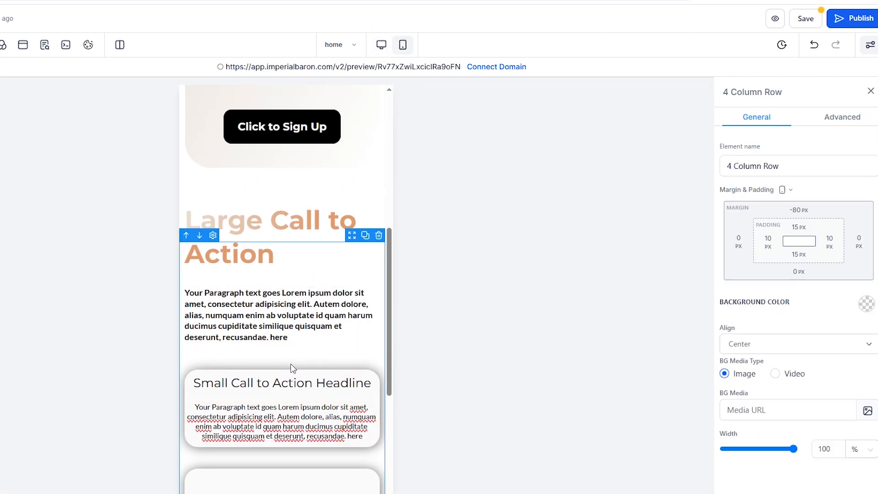
scroll(292, 369, "down", 5)
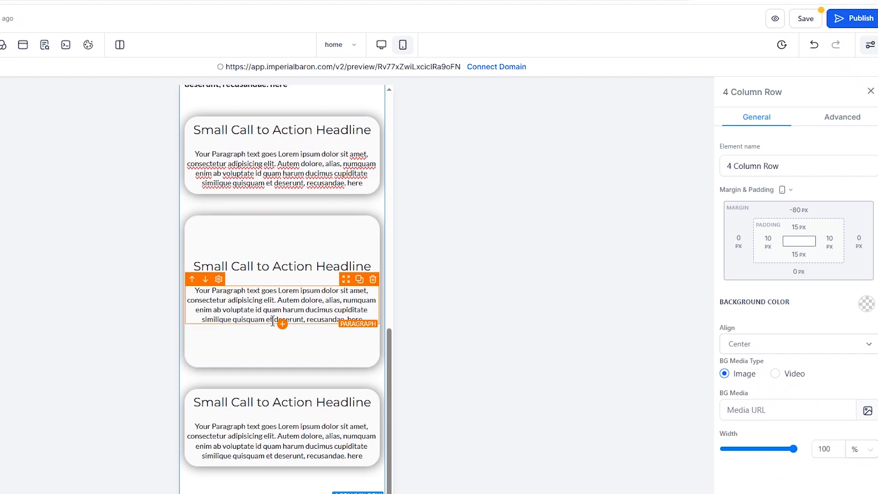
scroll(278, 404, "up", 4)
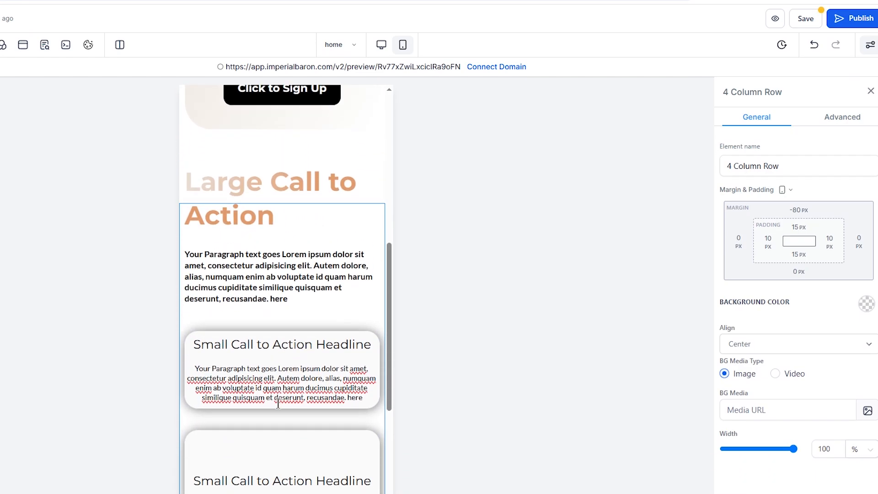
scroll(279, 403, "up", 1)
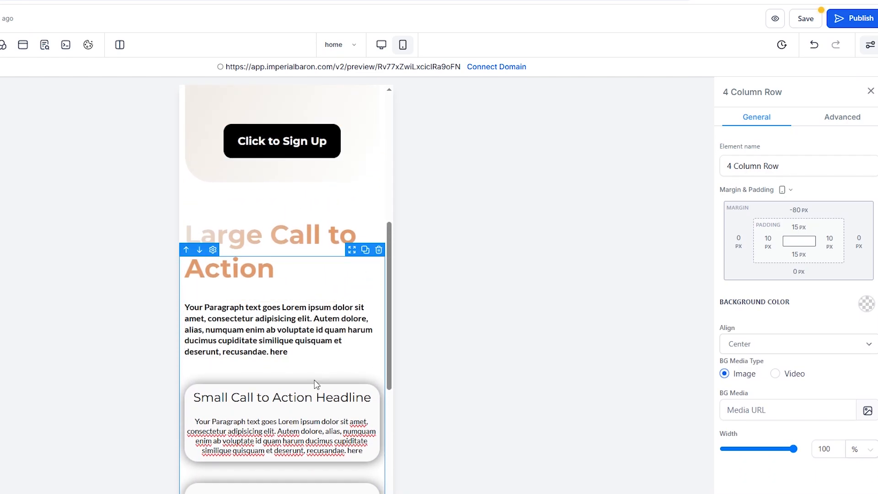
scroll(298, 356, "down", 2)
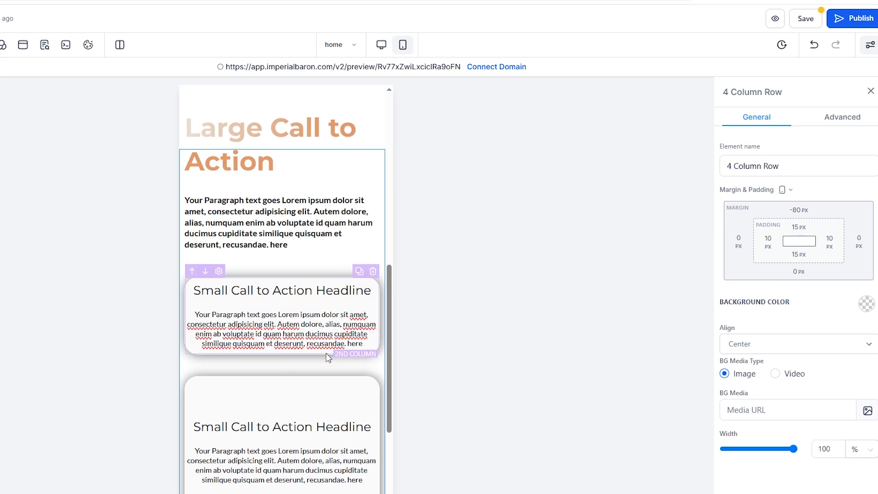
scroll(365, 376, "up", 2)
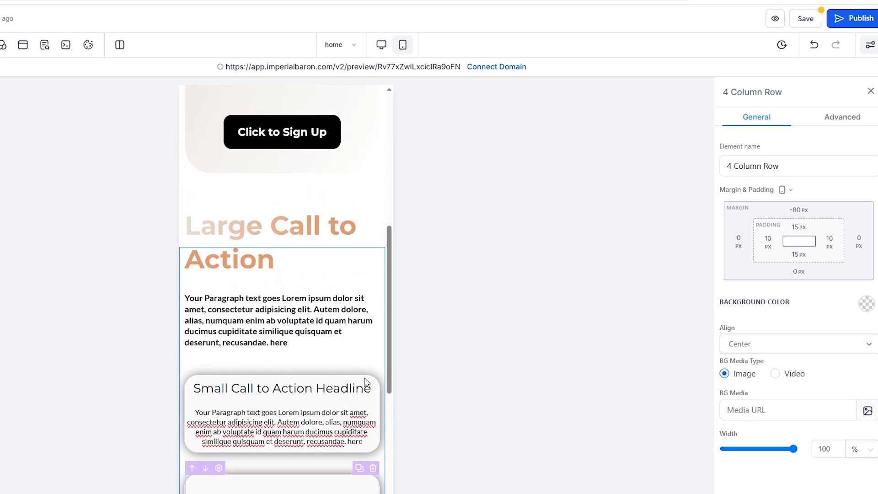
scroll(365, 377, "down", 5)
scroll(366, 274, "up", 1)
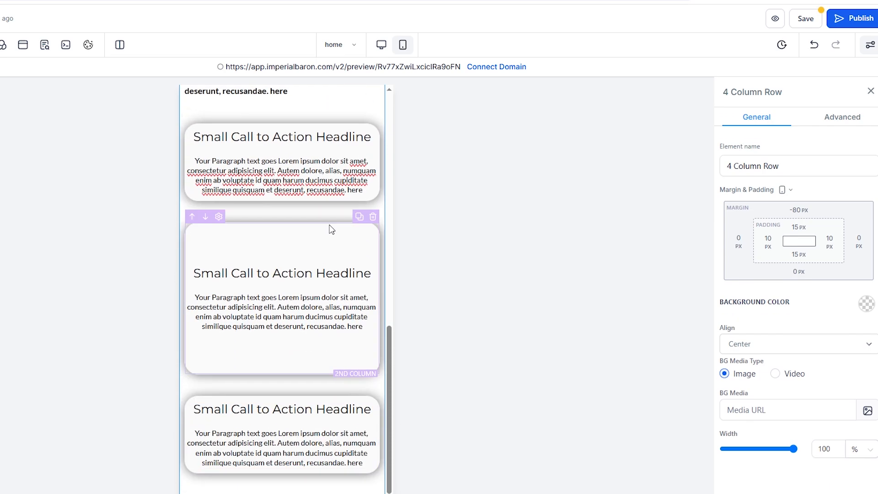
- Save the page, and open and close the mobile navigation menu to check its items
left_click(805, 20)
scroll(300, 261, "up", 10)
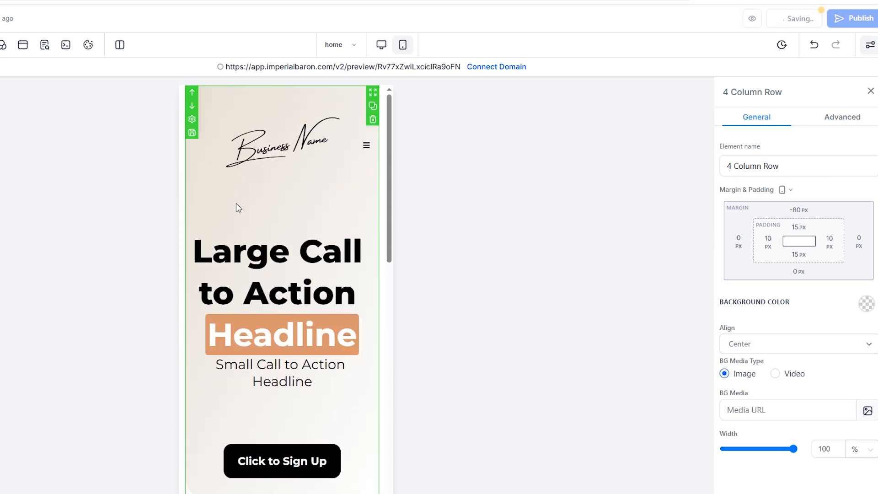
left_click(366, 148)
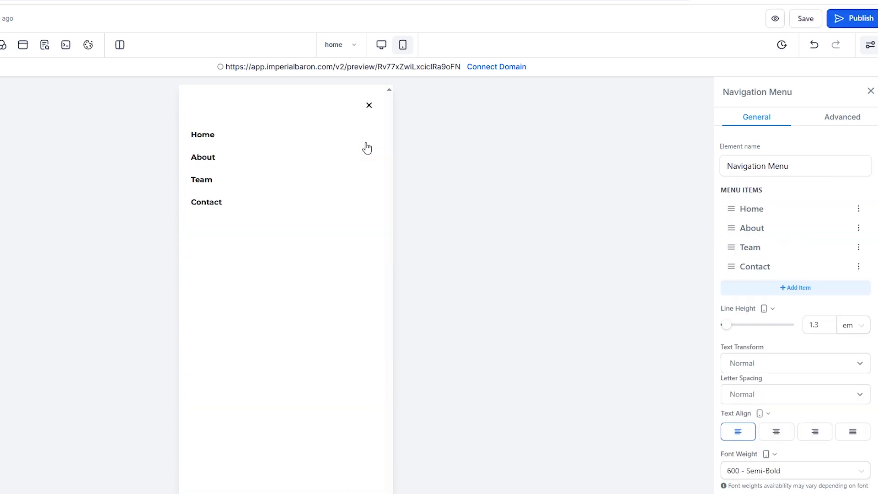
left_click(370, 105)
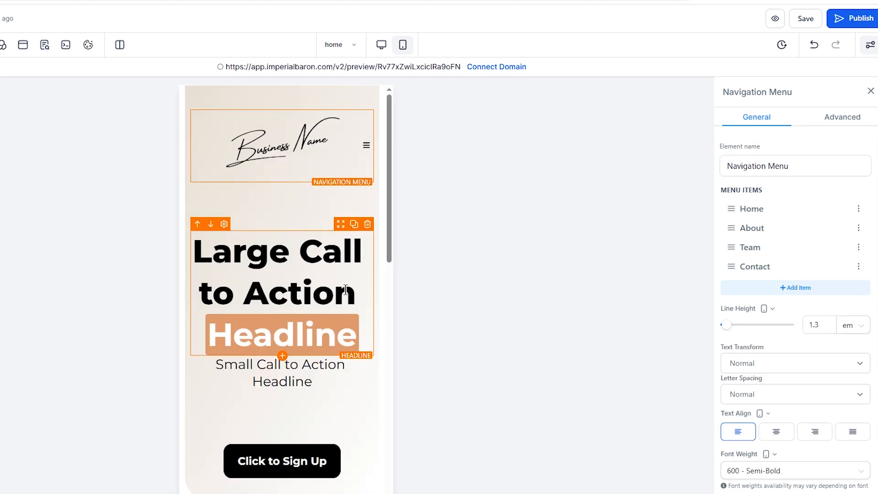
- Review the mobile page from the hero down to the cards and open the settings of the gradient headline's section
scroll(346, 291, "down", 1)
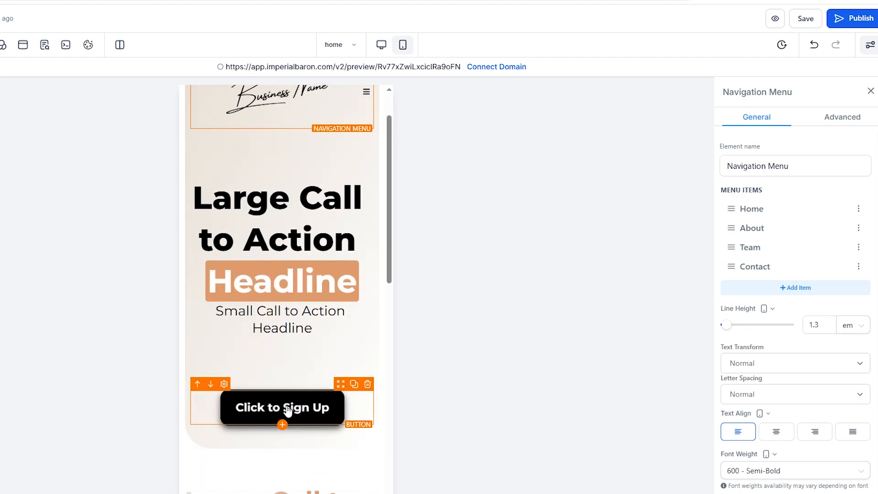
scroll(284, 414, "down", 3)
scroll(272, 358, "down", 2)
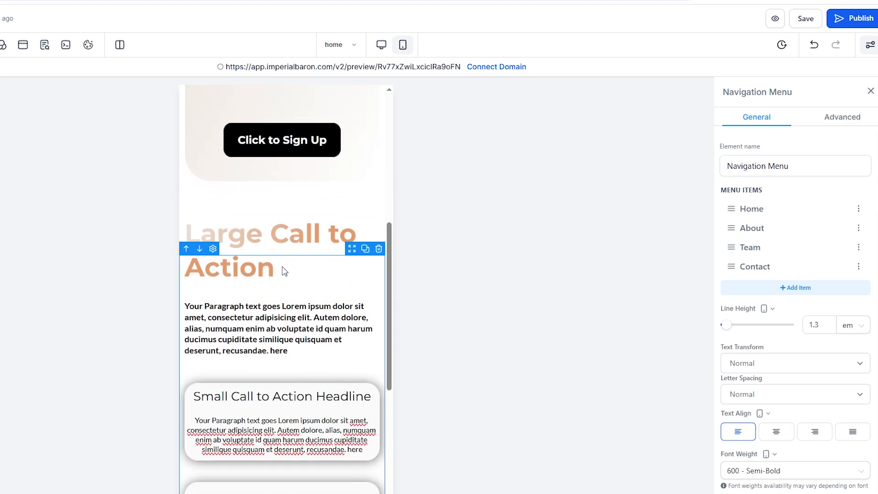
left_click(225, 232)
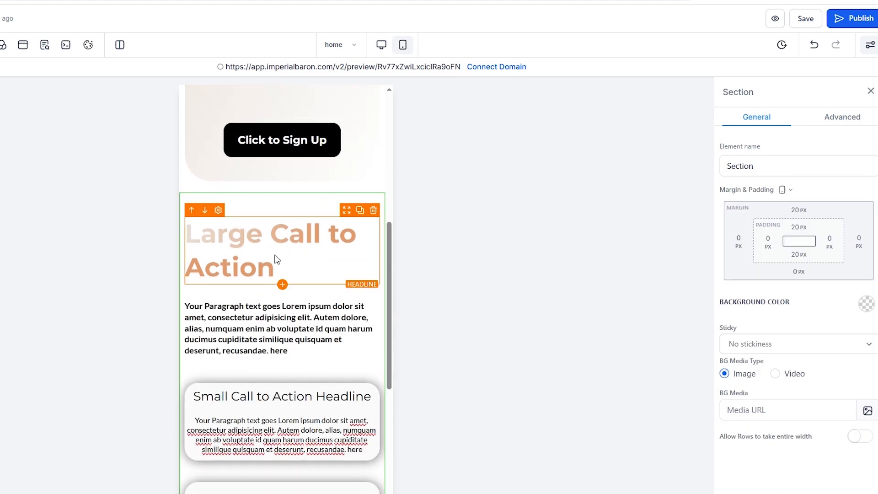
- Switch the page to desktop view and add a Full Width section below the section with the gradient headline and cards
scroll(290, 265, "down", 5)
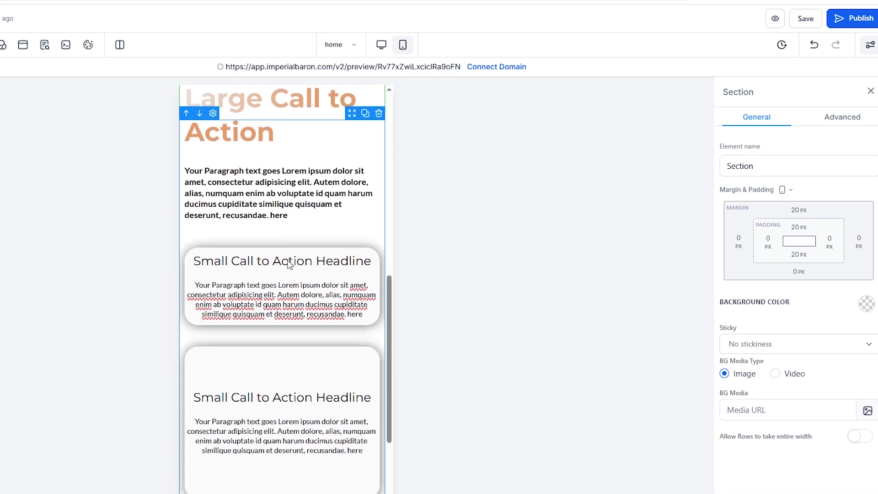
scroll(300, 433, "up", 3)
scroll(302, 435, "down", 3)
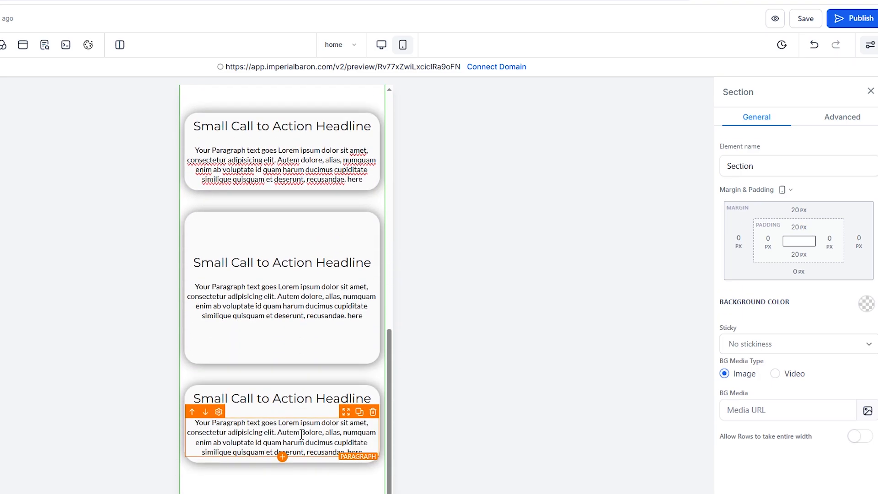
left_click(382, 46)
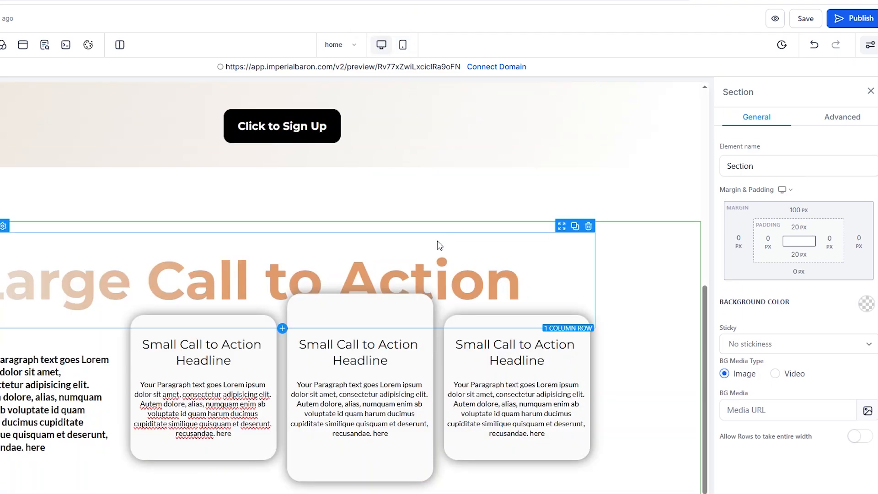
left_click(694, 229)
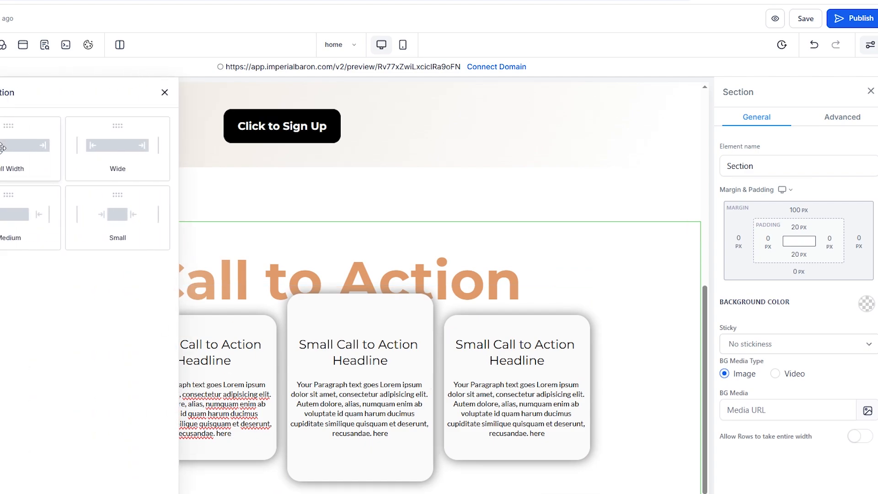
left_click(2, 148)
scroll(279, 297, "down", 2)
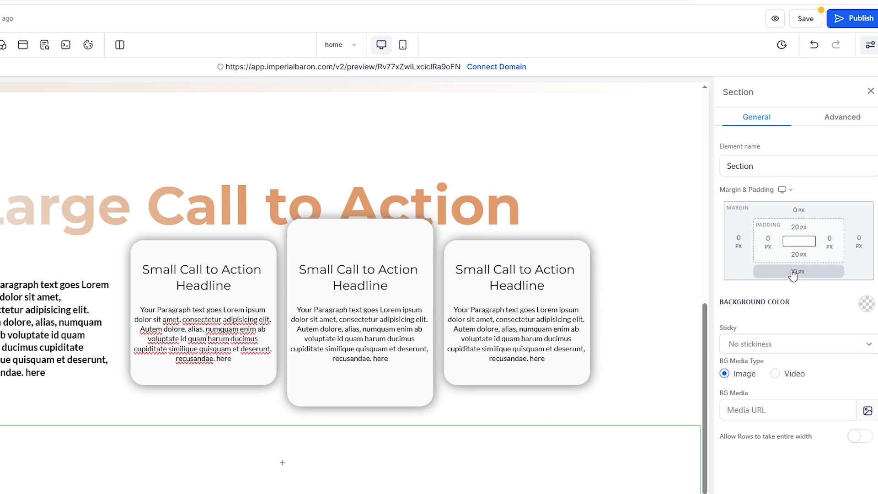
- Set the new empty section's background color to black and review the desktop page
left_click(866, 304)
left_click(811, 338)
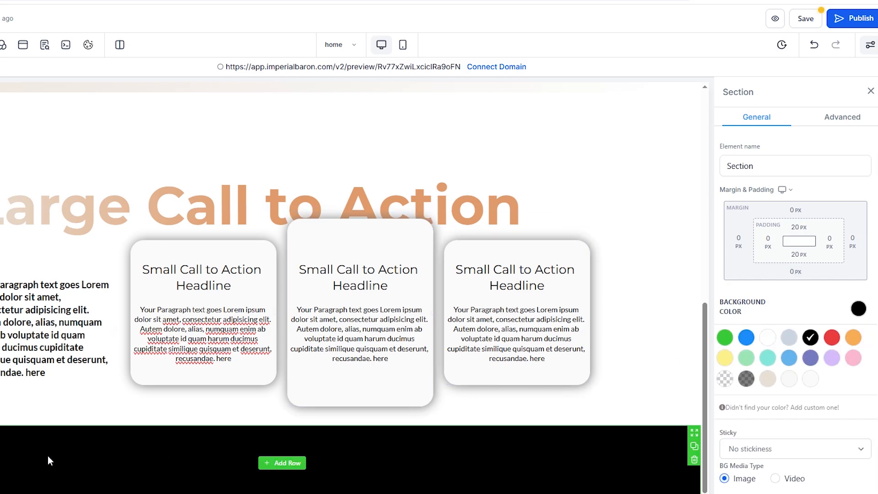
scroll(174, 481, "up", 10)
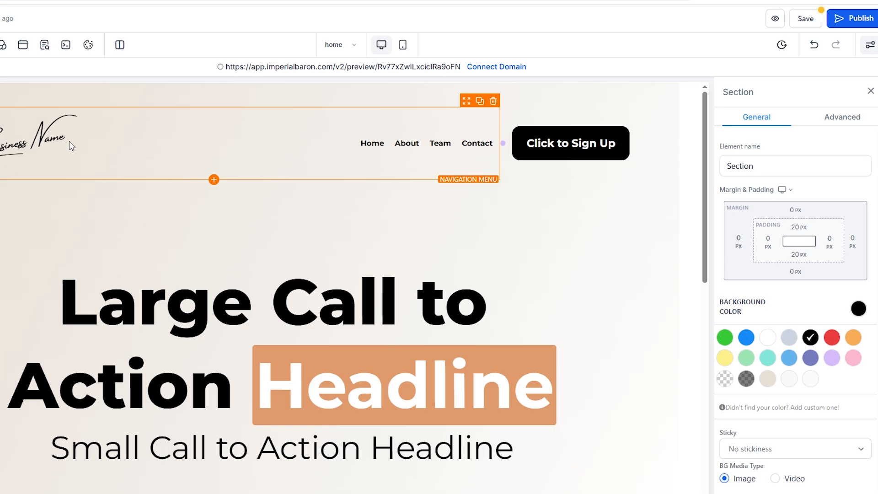
scroll(240, 449, "down", 10)
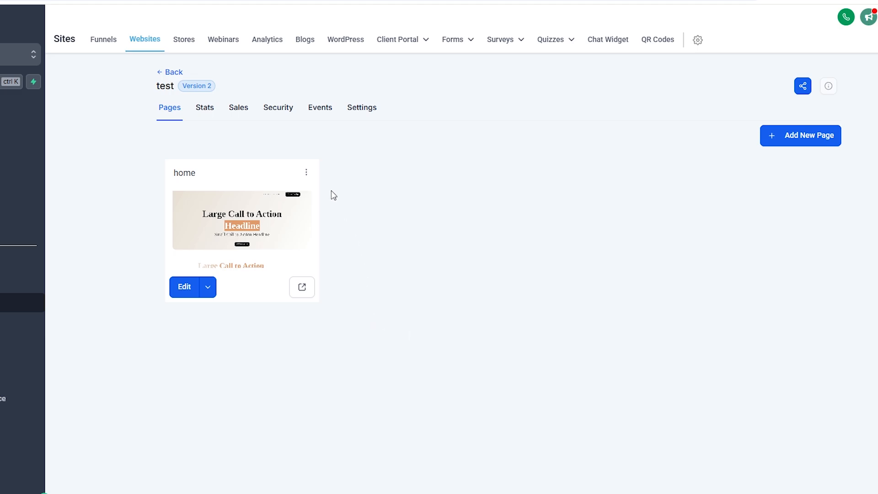
- Check the options available for the home page in the website's page list, without choosing any
left_click(307, 173)
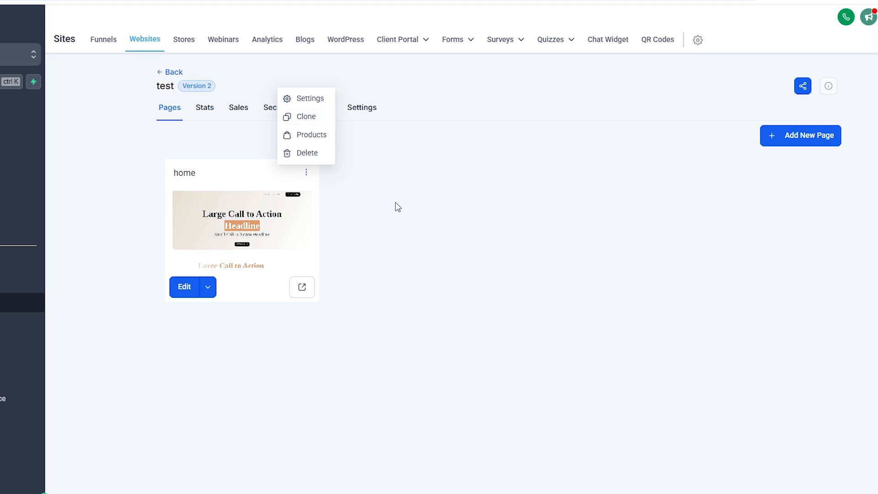
left_click(386, 233)
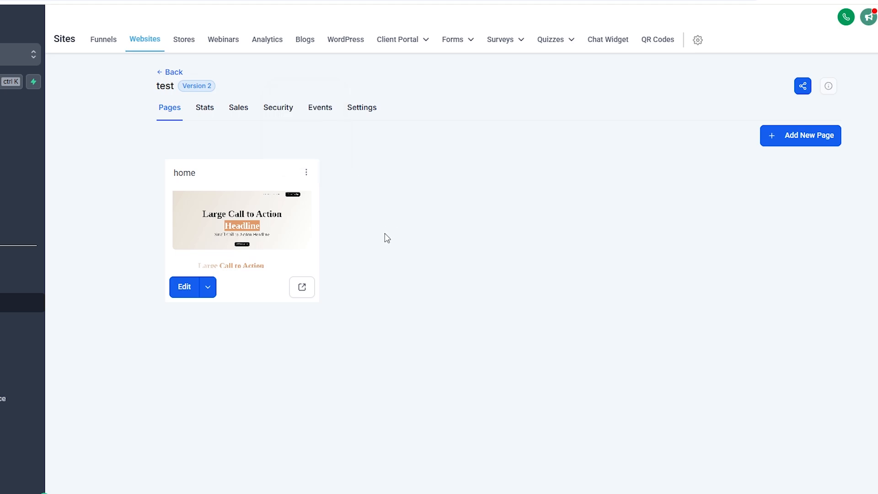